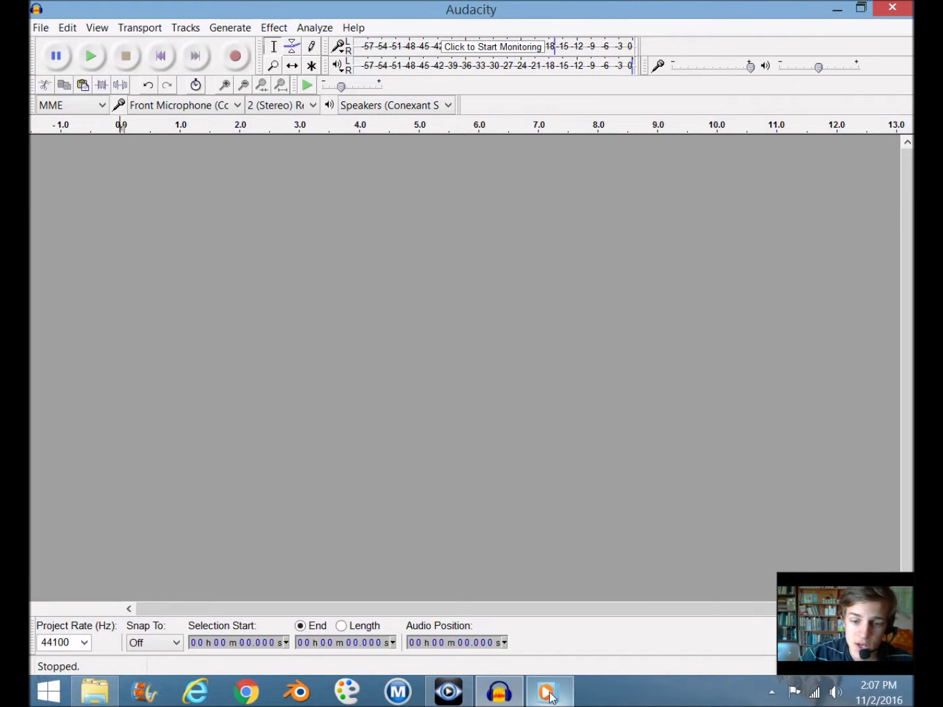
Play the audio clip in the media player and switch back to Audacity
{"action": "left_click", "coordinate": [523, 630]}
{"action": "left_click", "coordinate": [476, 650]}
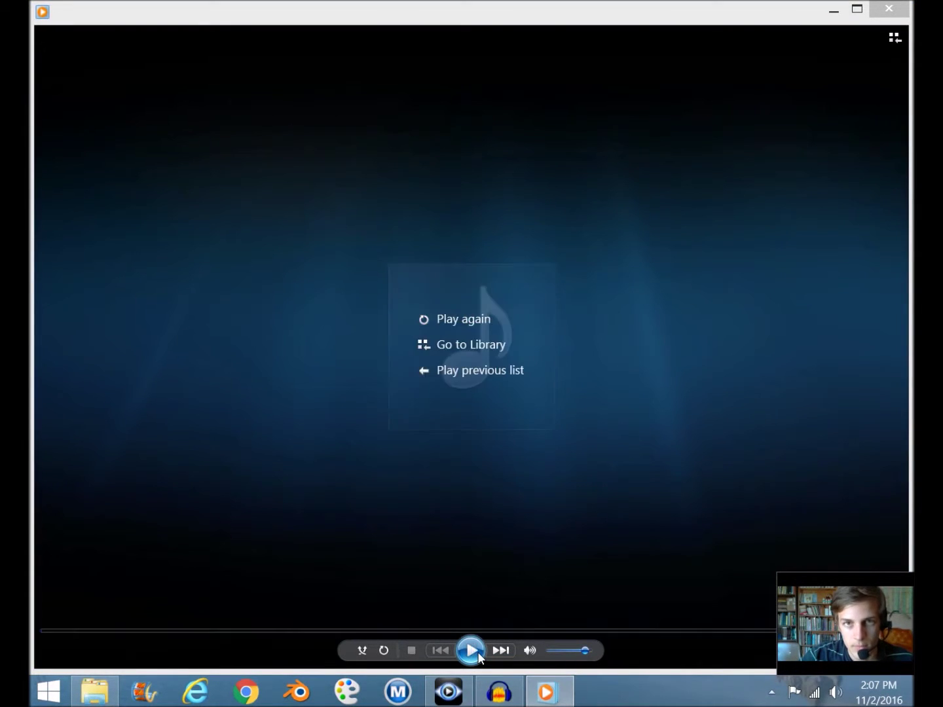
{"action": "left_click", "coordinate": [513, 701]}
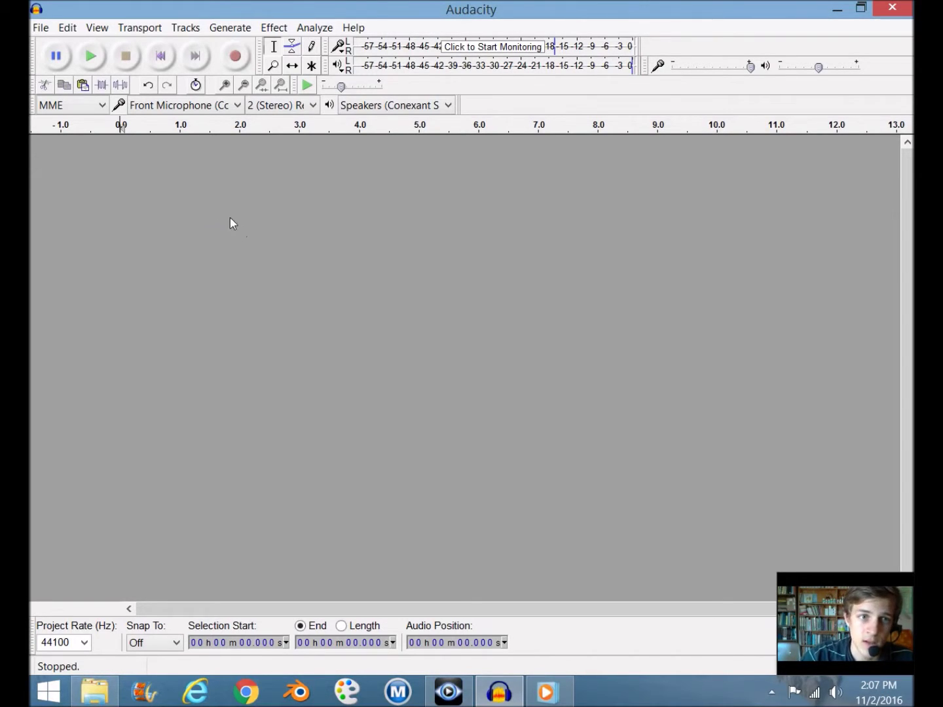
{"action": "left_click", "coordinate": [235, 56]}
{"action": "left_click", "coordinate": [126, 56]}
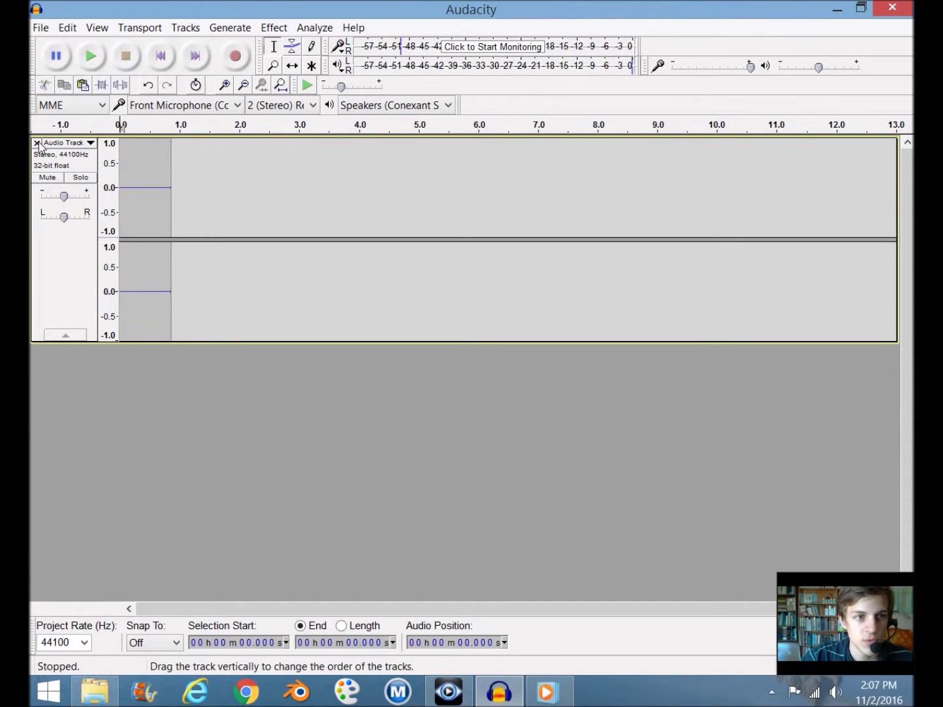
{"action": "left_click", "coordinate": [37, 142]}
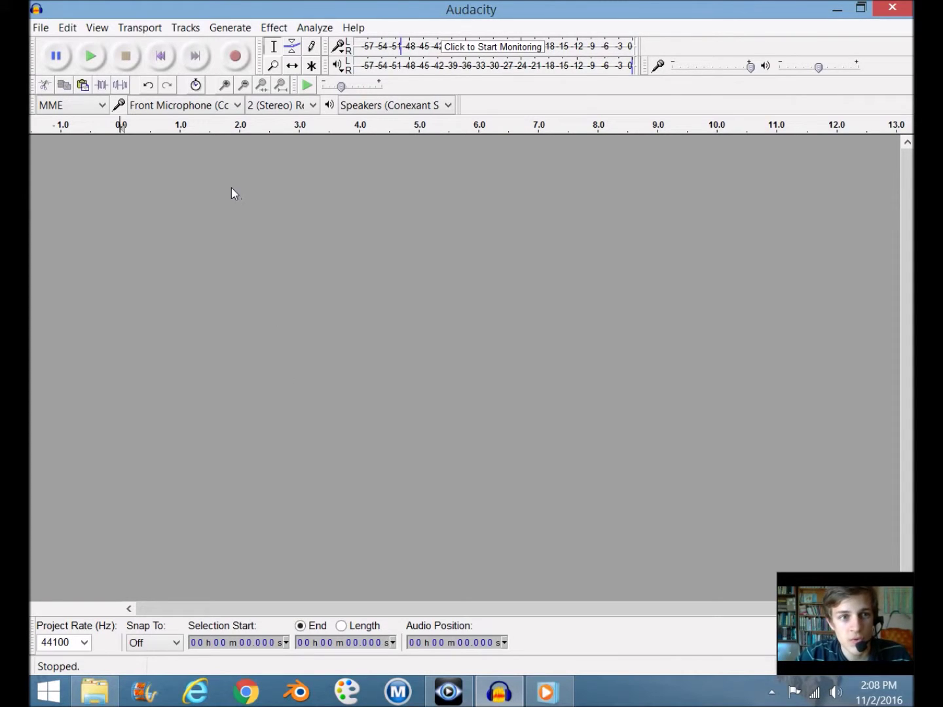
Choose Front Microphone as the recording device and record a stereo voice track about 7.3 s long
{"action": "left_click", "coordinate": [237, 105]}
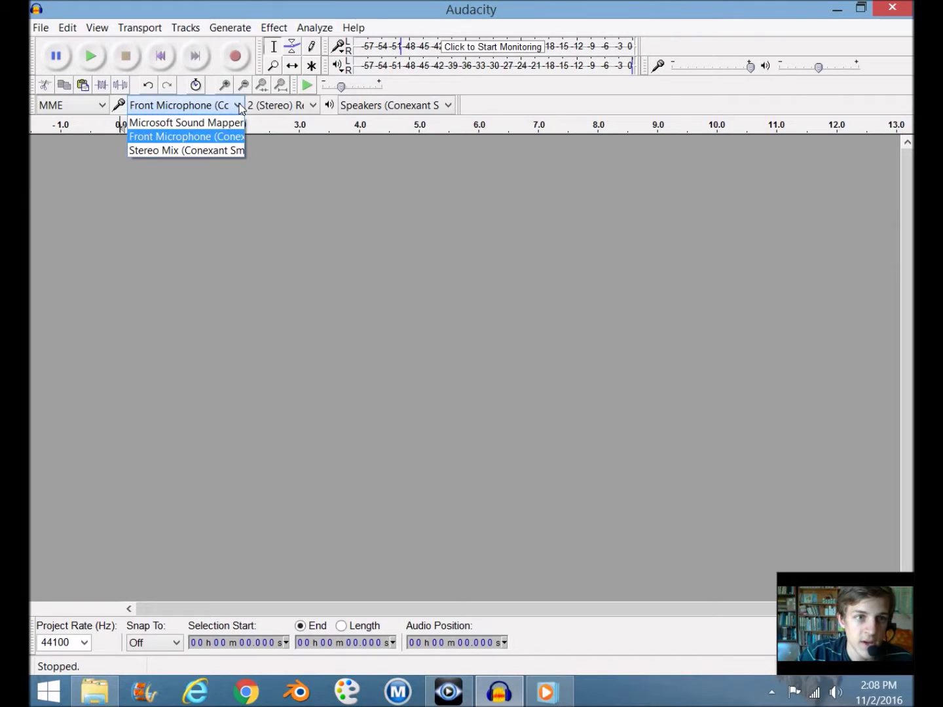
{"action": "left_click", "coordinate": [189, 137]}
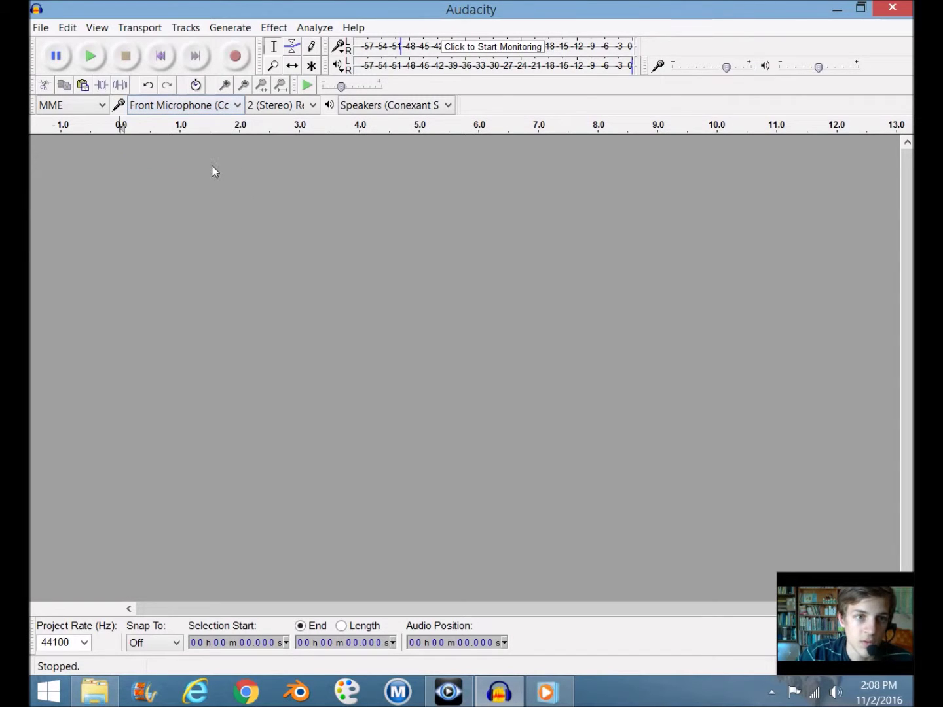
{"action": "left_click", "coordinate": [237, 58]}
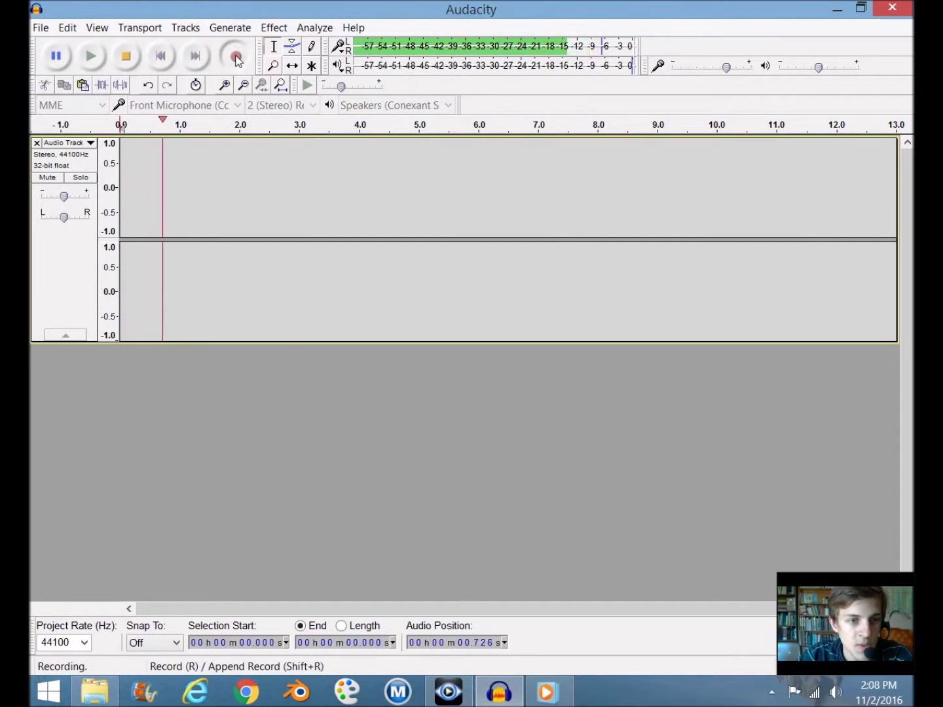
{"action": "left_click", "coordinate": [132, 56]}
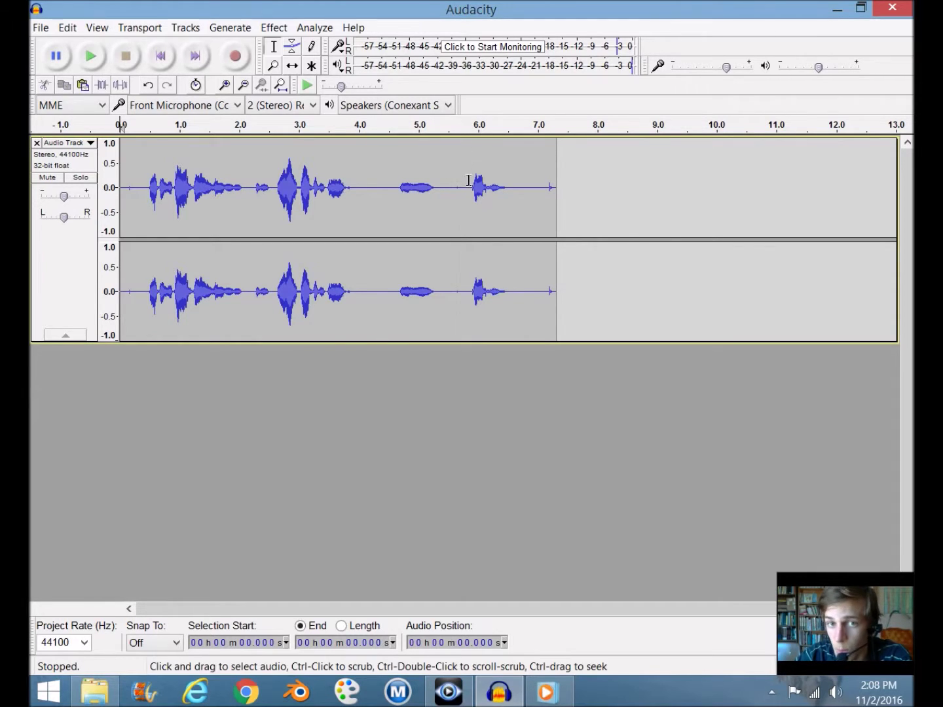
Cut the silence before the first word and the end noise after about 6.4 s from the voice track
{"action": "left_click_drag", "start_coordinate": [149, 196], "coordinate": [119, 197]}
{"action": "left_click", "coordinate": [44, 85]}
{"action": "left_click", "coordinate": [91, 55]}
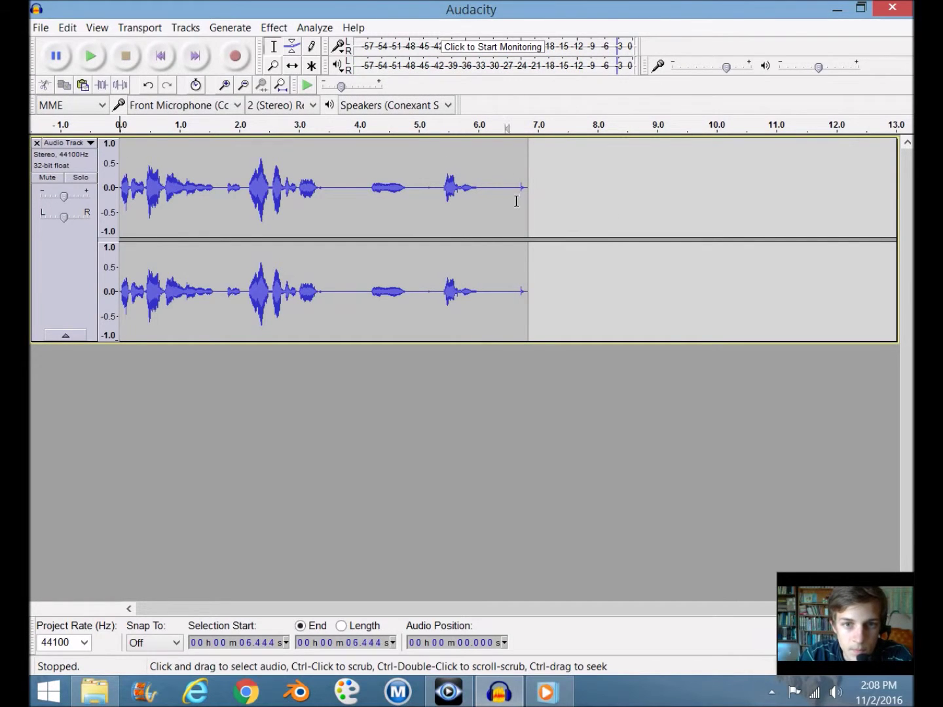
{"action": "left_click_drag", "start_coordinate": [520, 196], "coordinate": [505, 196]}
{"action": "left_click", "coordinate": [42, 86]}
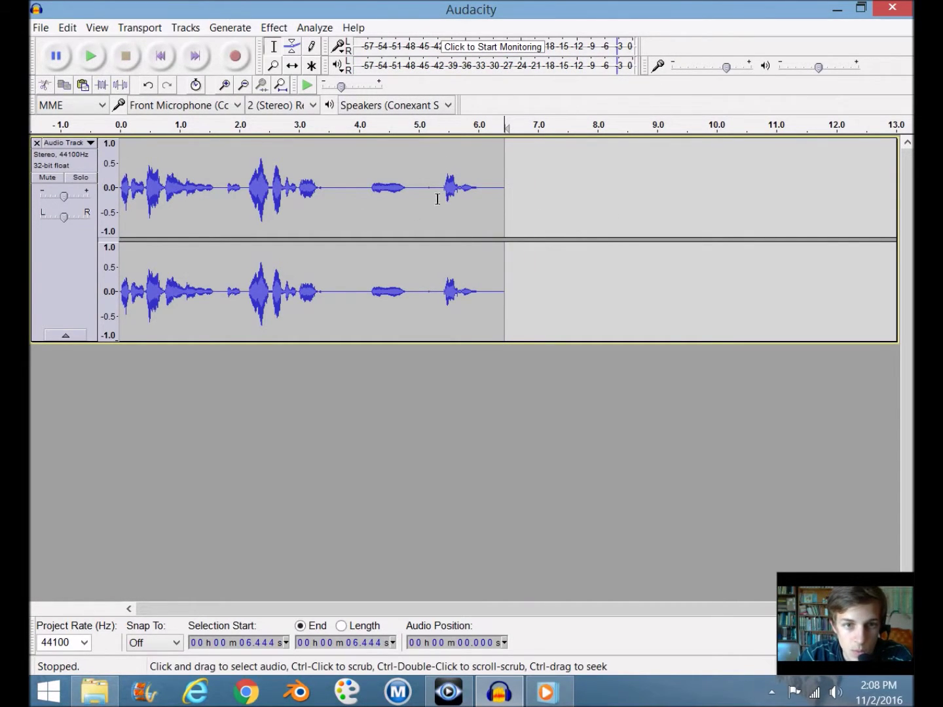
Audition the track from about 4 s and cut the section between about 3.5 s and 5.4 s
{"action": "left_click", "coordinate": [365, 127]}
{"action": "left_click", "coordinate": [125, 57]}
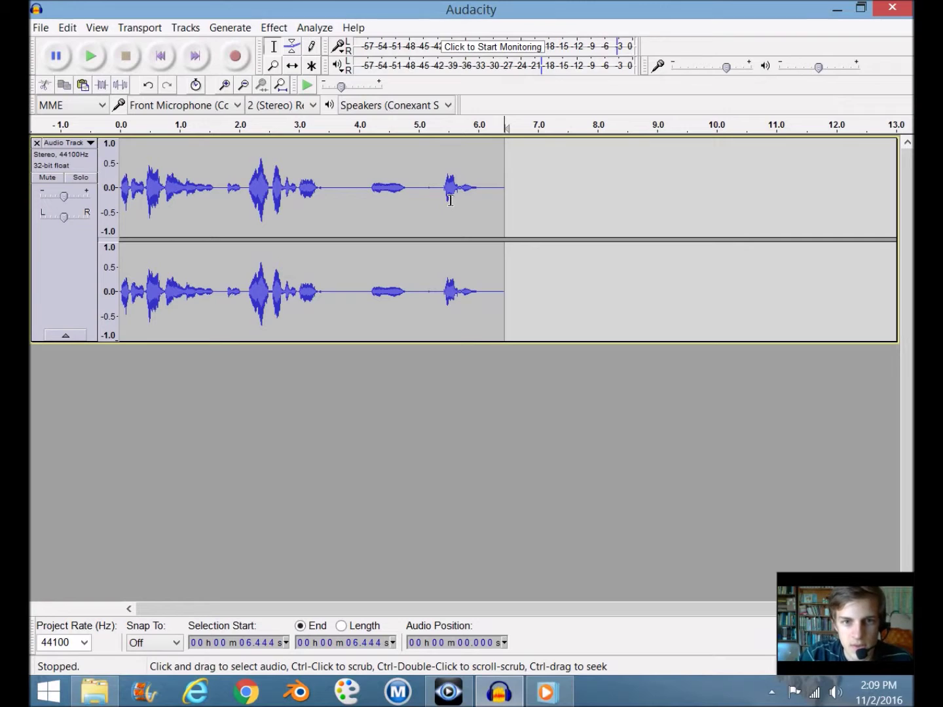
{"action": "left_click_drag", "start_coordinate": [443, 196], "coordinate": [338, 205]}
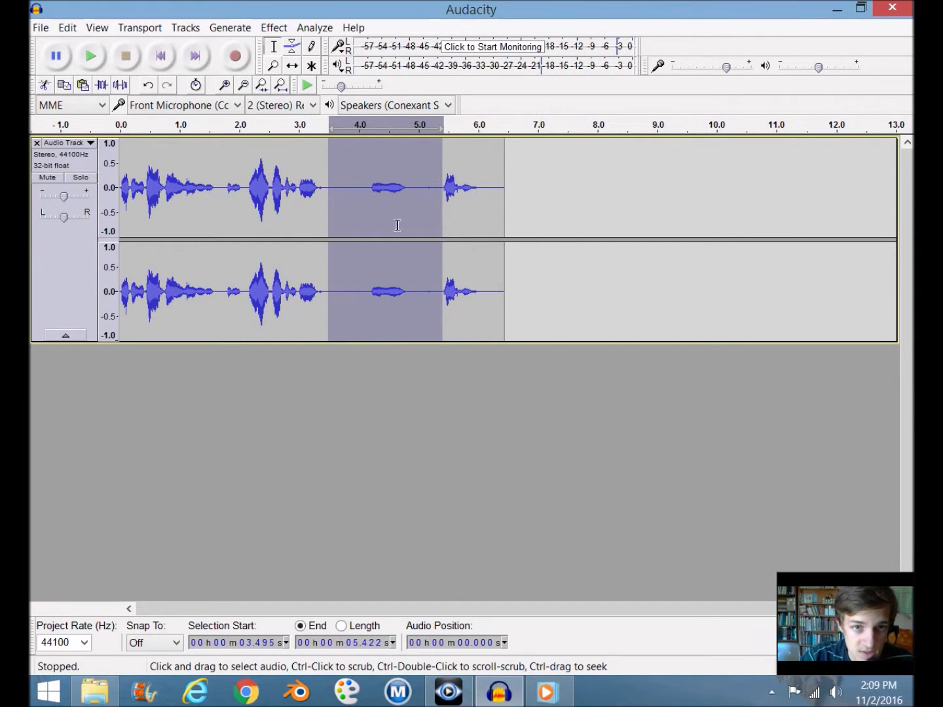
{"action": "left_click", "coordinate": [49, 85]}
{"action": "left_click", "coordinate": [121, 123]}
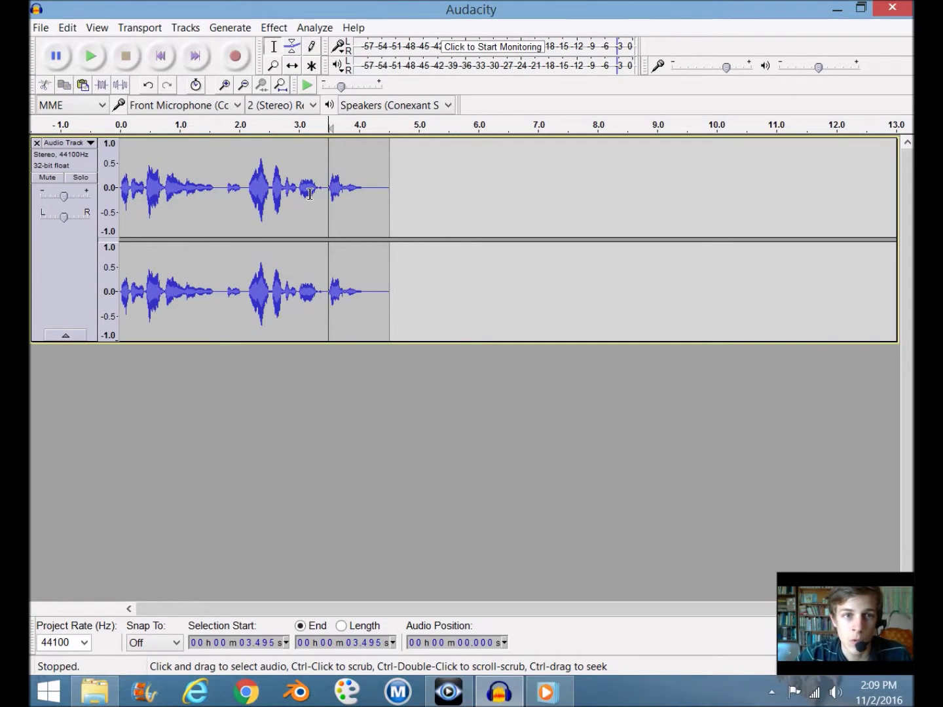
Record a second voice track about 2 s long, starting near the end of the first track at 4.331 s
{"action": "left_click", "coordinate": [379, 203]}
{"action": "left_click", "coordinate": [236, 57]}
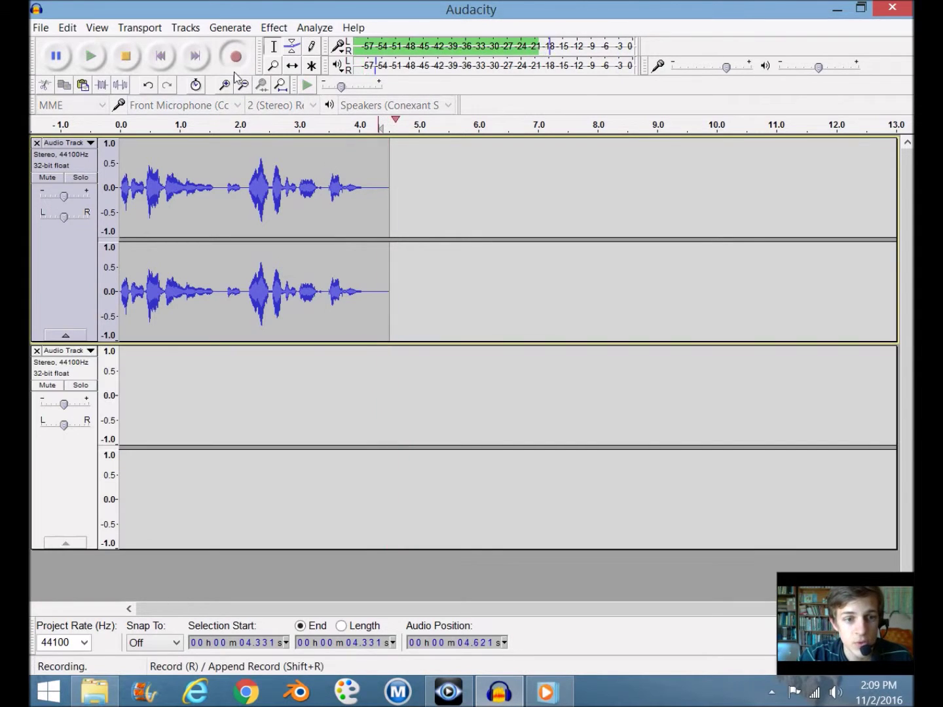
{"action": "left_click", "coordinate": [126, 58]}
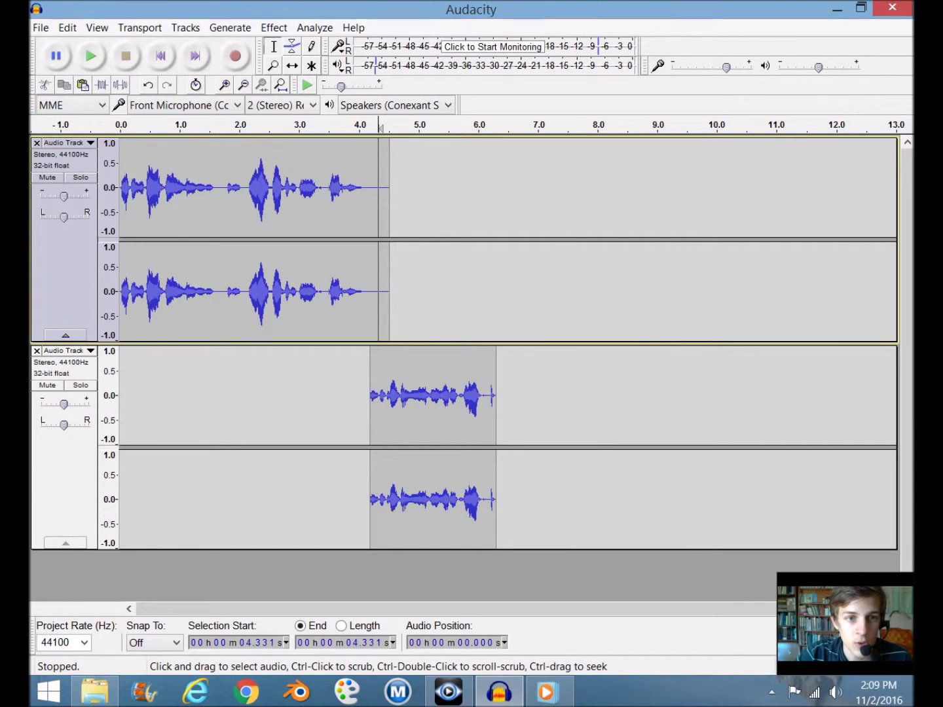
Copy the section from about 5.17 s to 6.17 s of the second track
{"action": "left_click", "coordinate": [496, 409]}
{"action": "left_click_drag", "start_coordinate": [498, 409], "coordinate": [430, 406]}
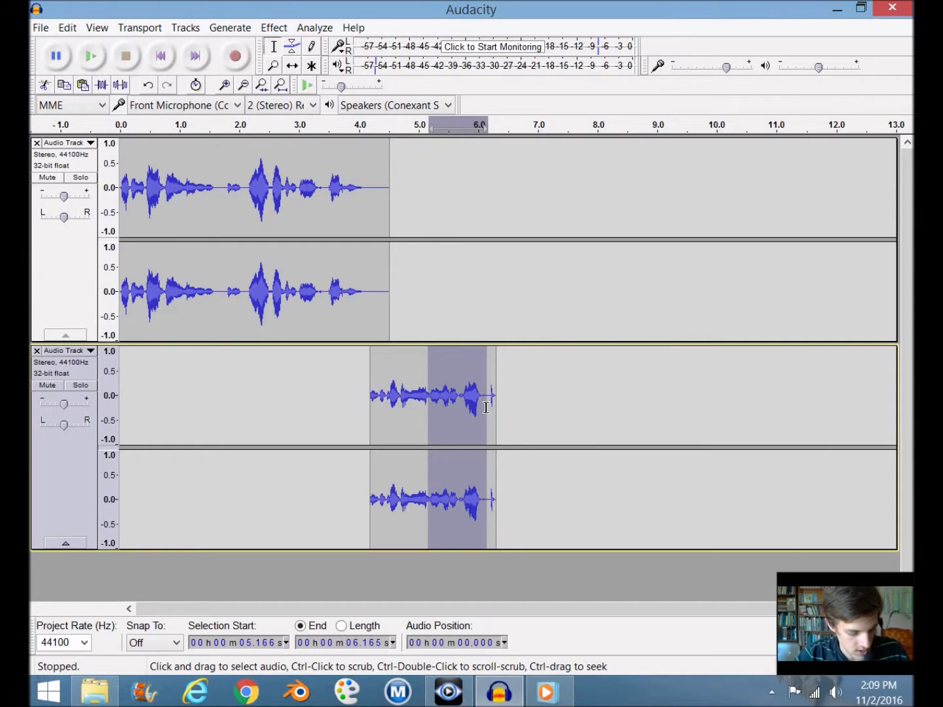
{"action": "left_click", "coordinate": [68, 28]}
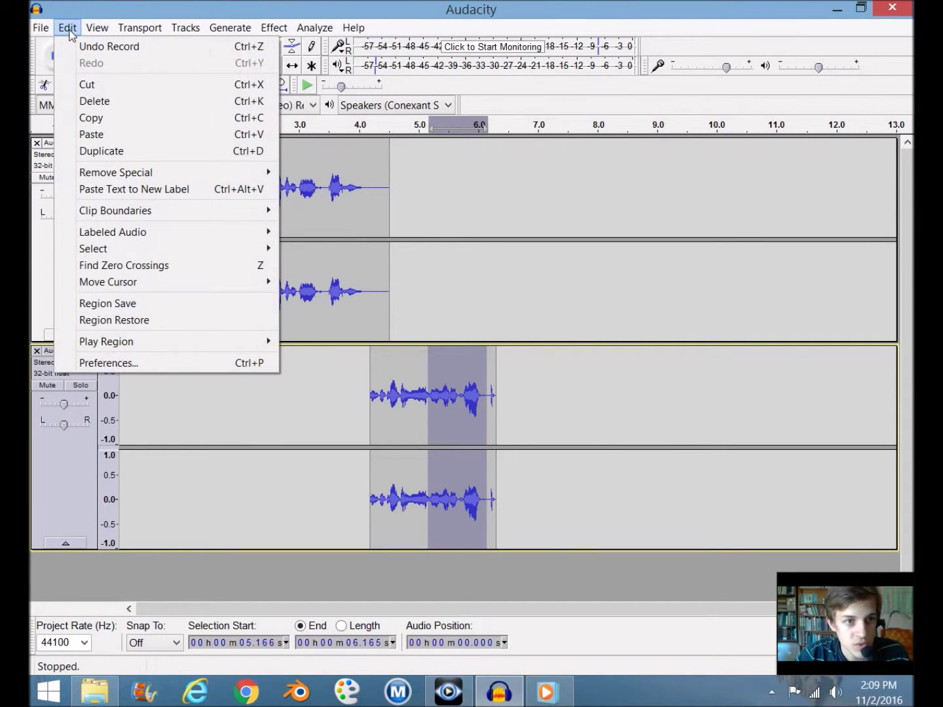
{"action": "left_click", "coordinate": [111, 118]}
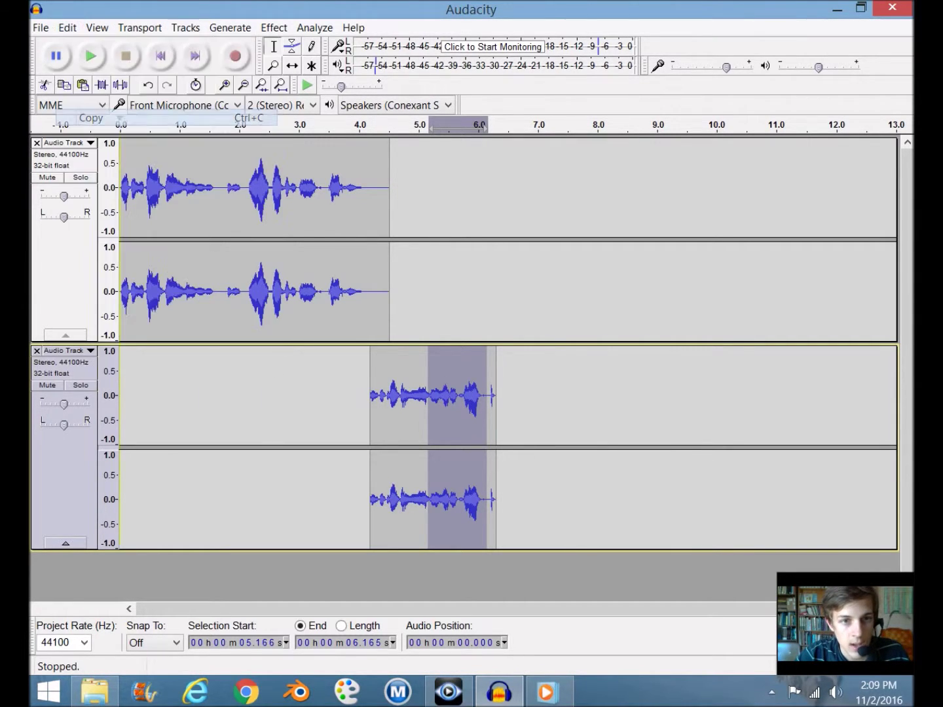
Try pasting the copied audio over the first track from about 1.8 s to 4.2 s, and undo the paste
{"action": "left_click_drag", "start_coordinate": [373, 205], "coordinate": [225, 202]}
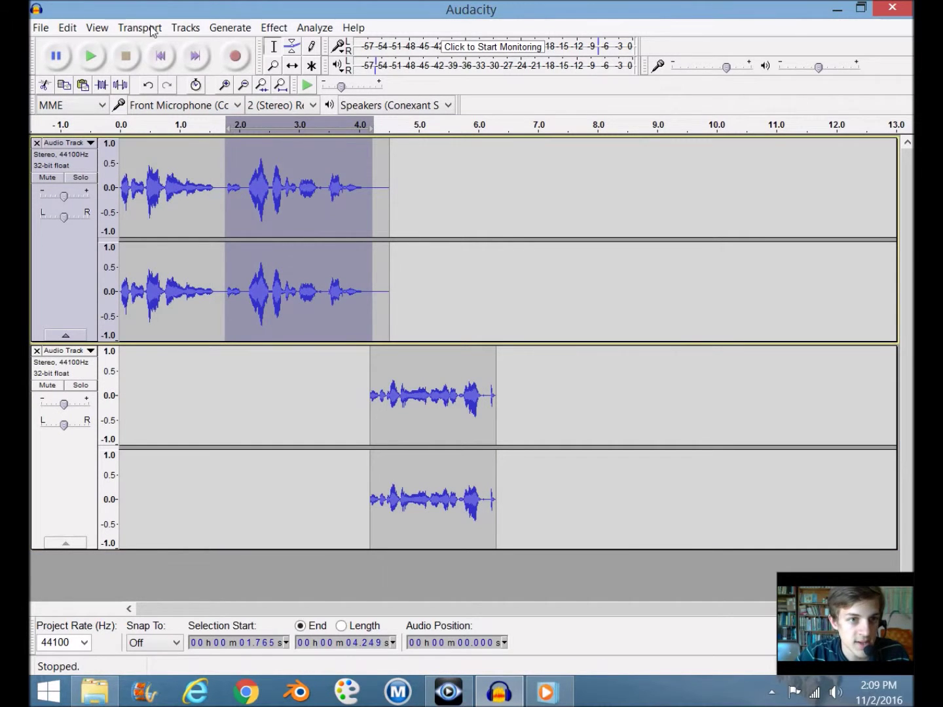
{"action": "left_click", "coordinate": [74, 25]}
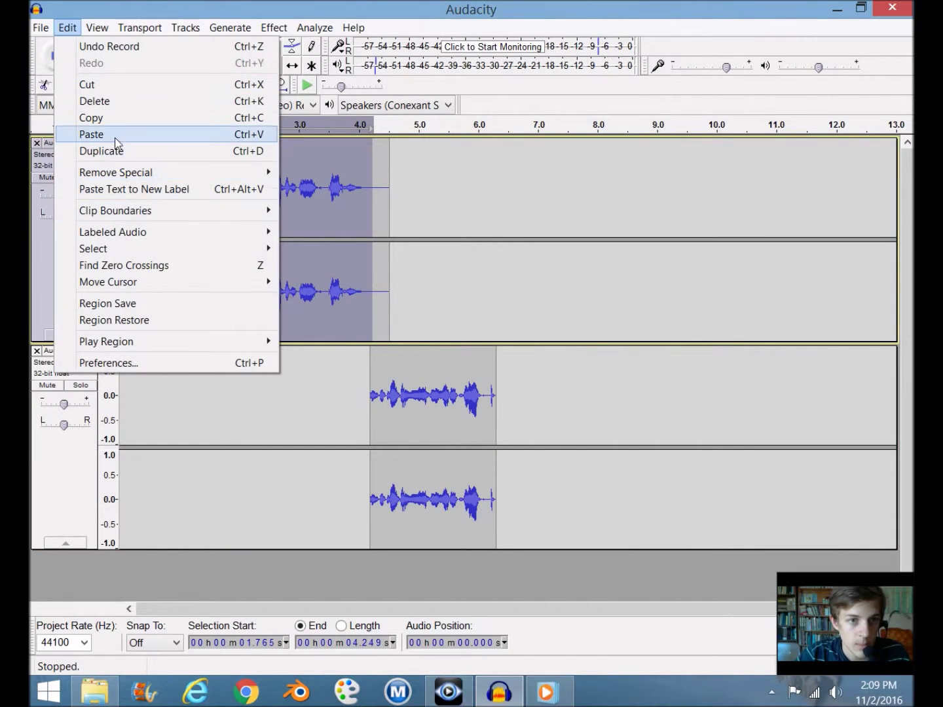
{"action": "left_click", "coordinate": [115, 135]}
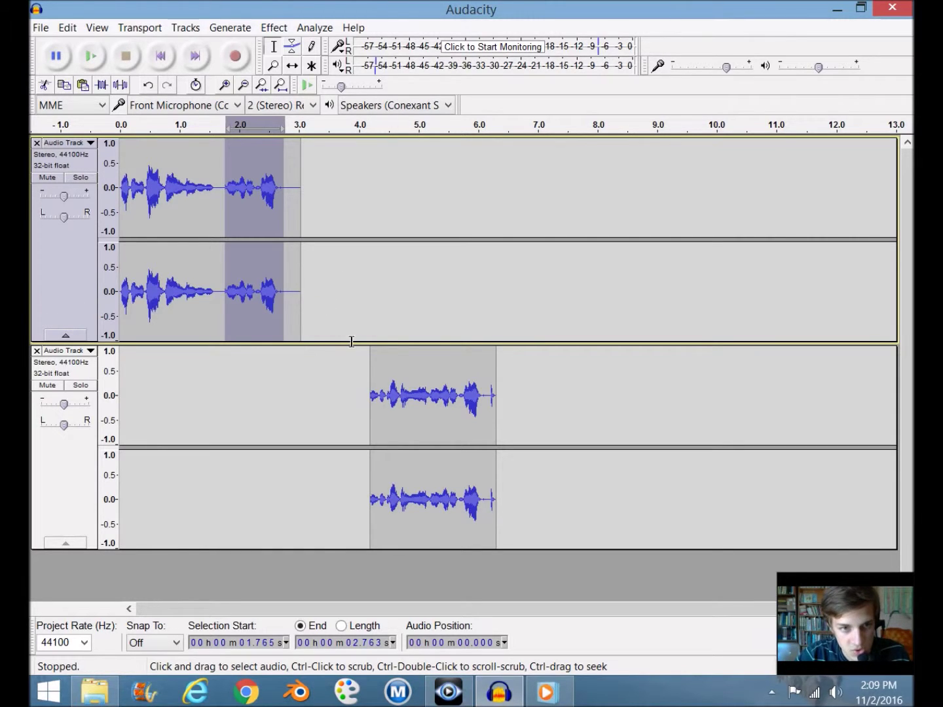
{"action": "key", "text": "ctrl+v"}
{"action": "left_click", "coordinate": [316, 409]}
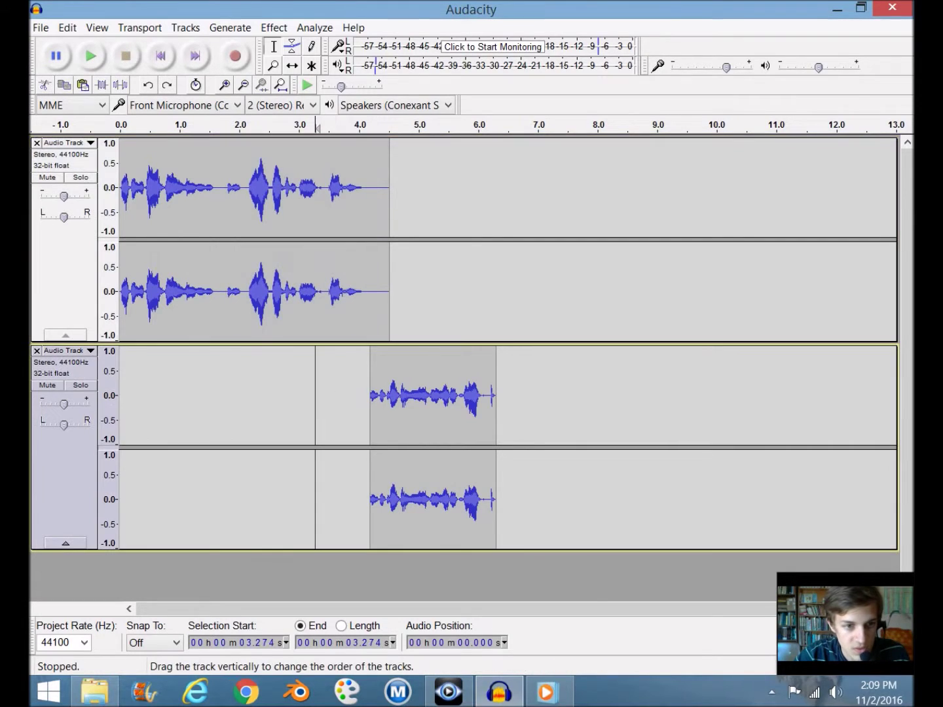
Delete both audio tracks and record a new voice track about 3.7 s long that begins with background silence
{"action": "left_click", "coordinate": [36, 351]}
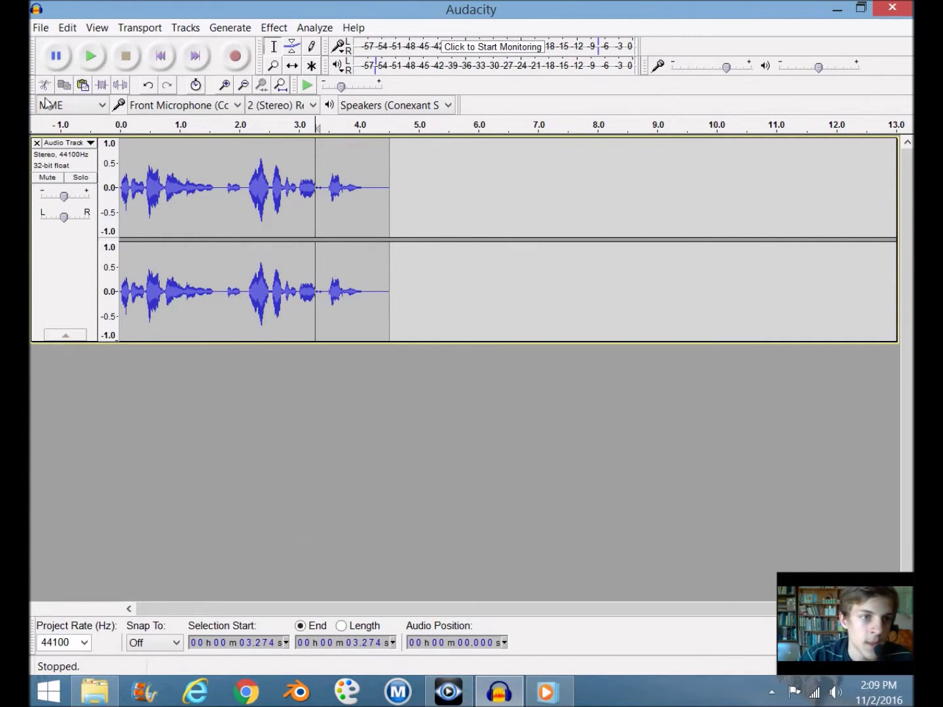
{"action": "left_click", "coordinate": [37, 144]}
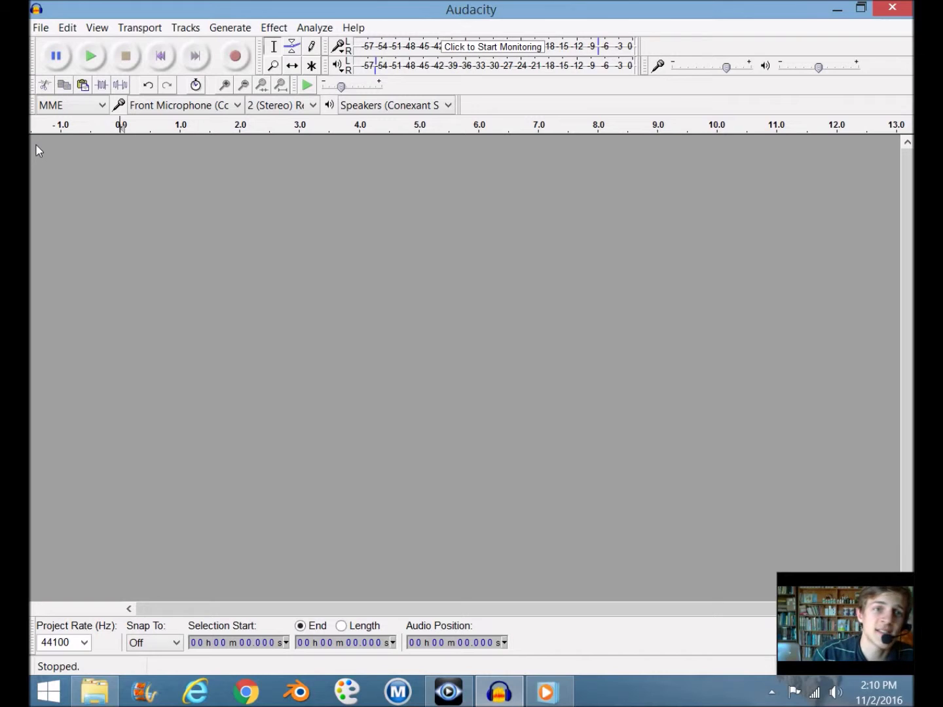
{"action": "left_click", "coordinate": [237, 58]}
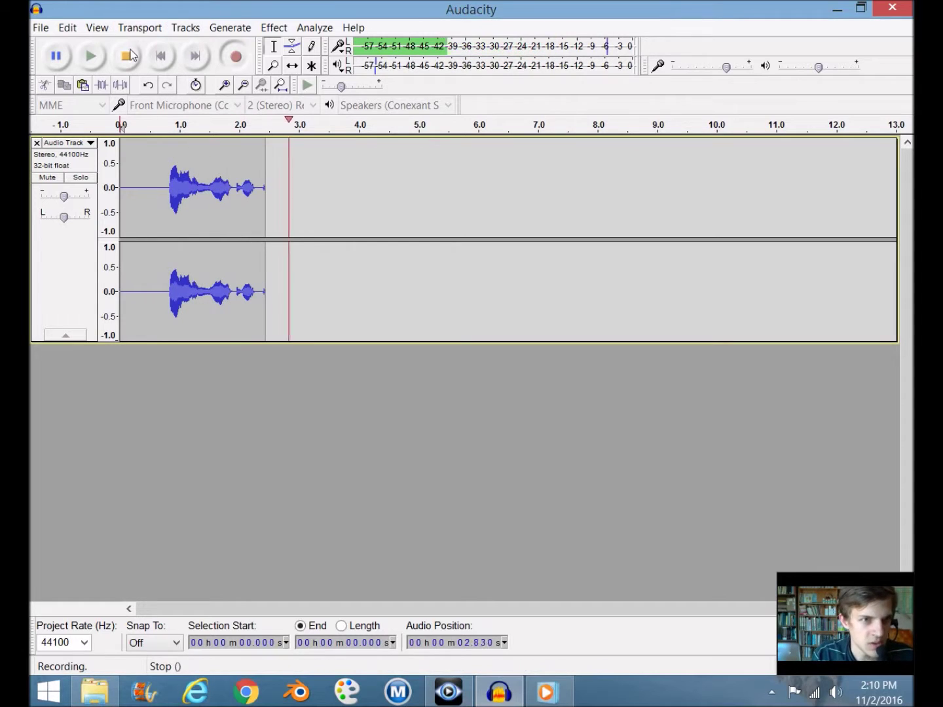
{"action": "left_click", "coordinate": [128, 57]}
Play back the new recording and cut the noise at its end from about 3.5 s onward
{"action": "left_click", "coordinate": [91, 56]}
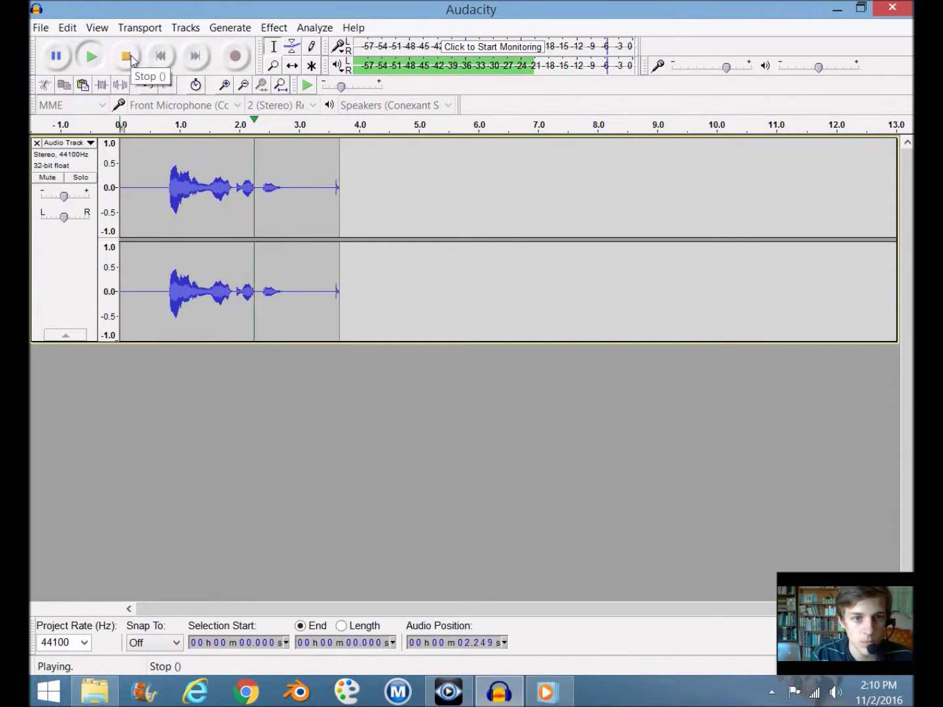
{"action": "left_click", "coordinate": [131, 59]}
{"action": "left_click_drag", "start_coordinate": [330, 196], "coordinate": [341, 199]}
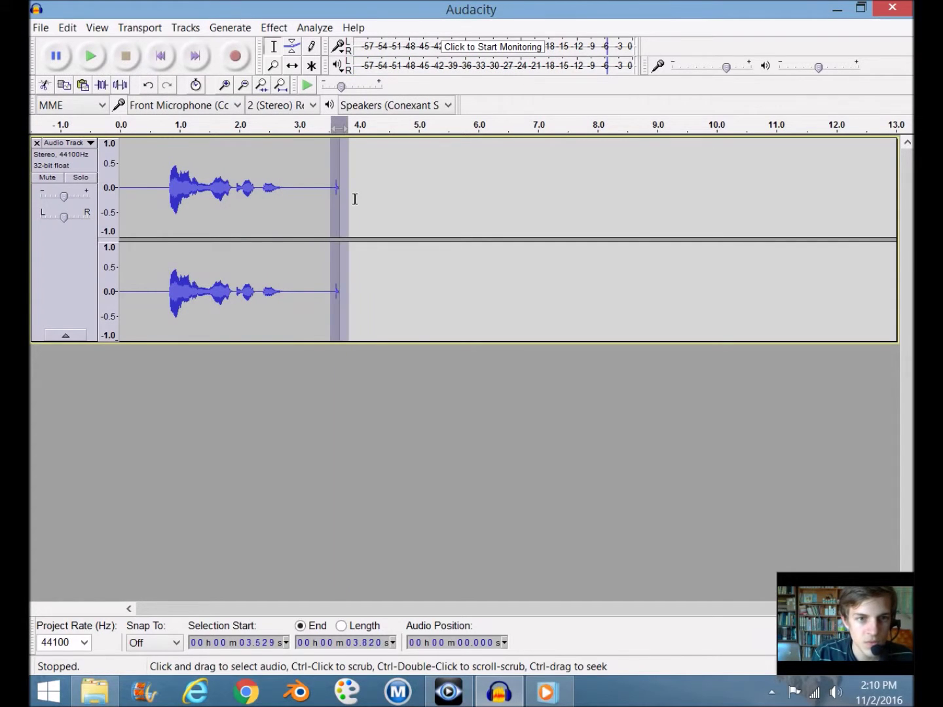
{"action": "left_click", "coordinate": [45, 85]}
Capture a noise profile with Noise Reduction from the silent section between about 0.27 s and 0.66 s
{"action": "left_click_drag", "start_coordinate": [161, 197], "coordinate": [137, 197]}
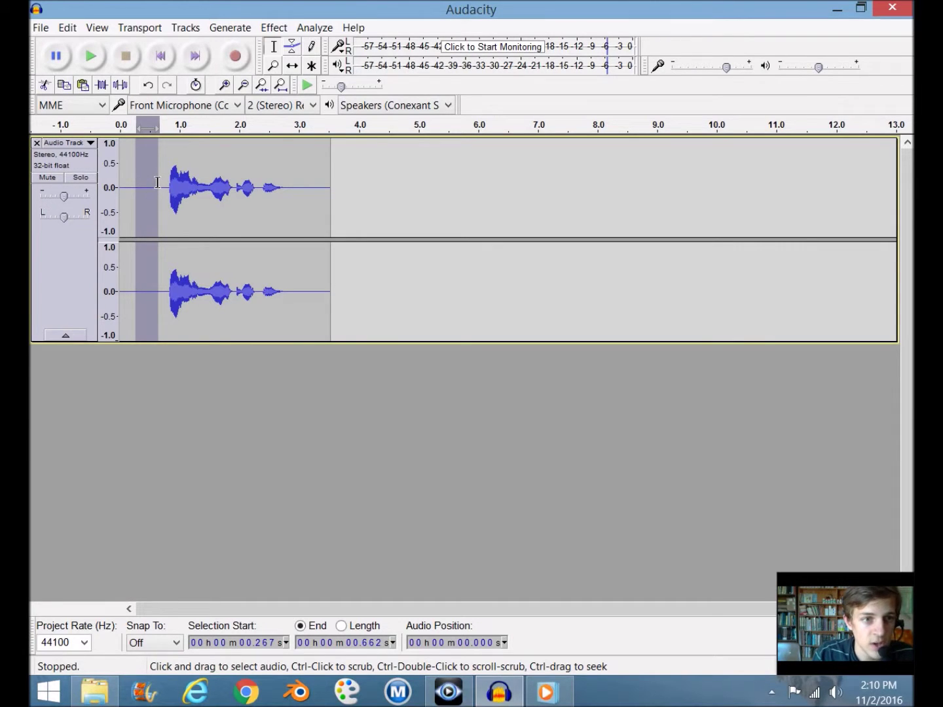
{"action": "left_click", "coordinate": [275, 28]}
{"action": "left_click", "coordinate": [357, 314]}
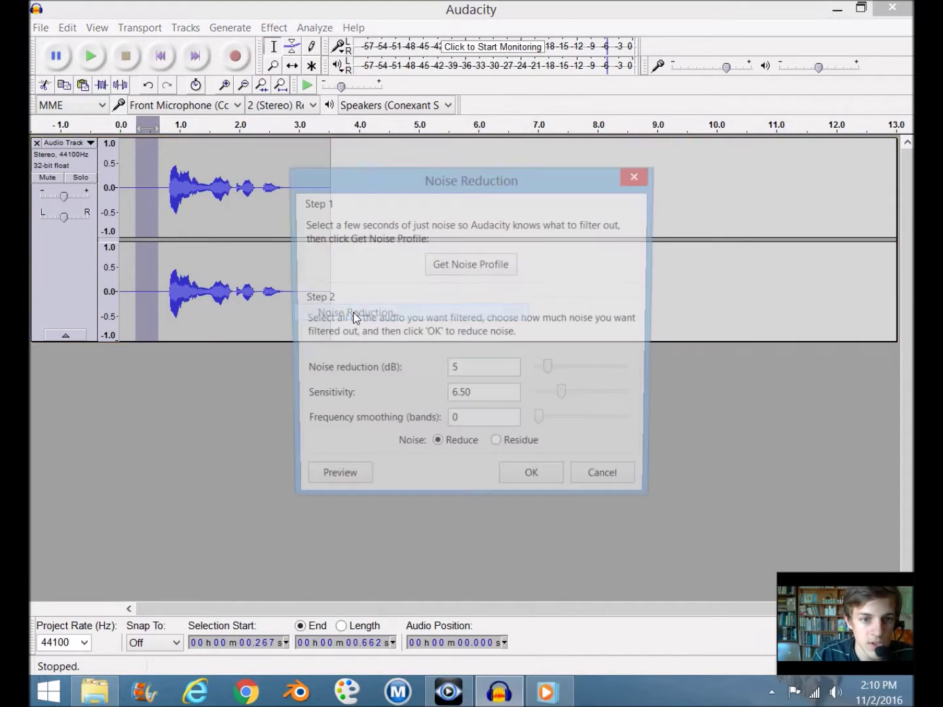
{"action": "left_click", "coordinate": [454, 268]}
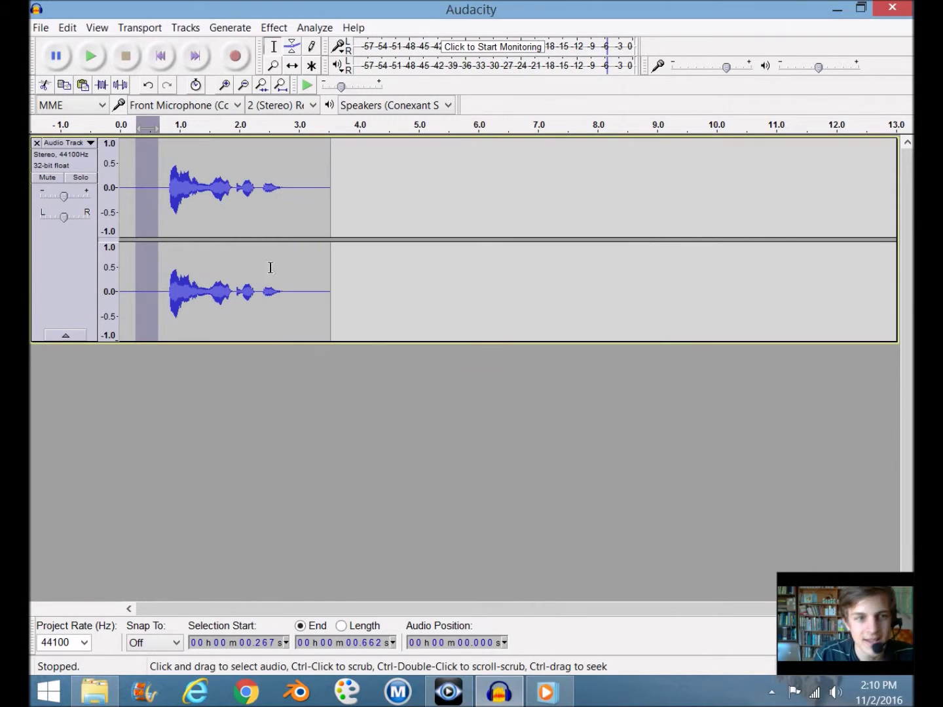
Apply Noise Reduction to the whole track with 5 dB reduction, sensitivity 6.50 and frequency smoothing 0, and play the result
{"action": "left_click", "coordinate": [72, 269]}
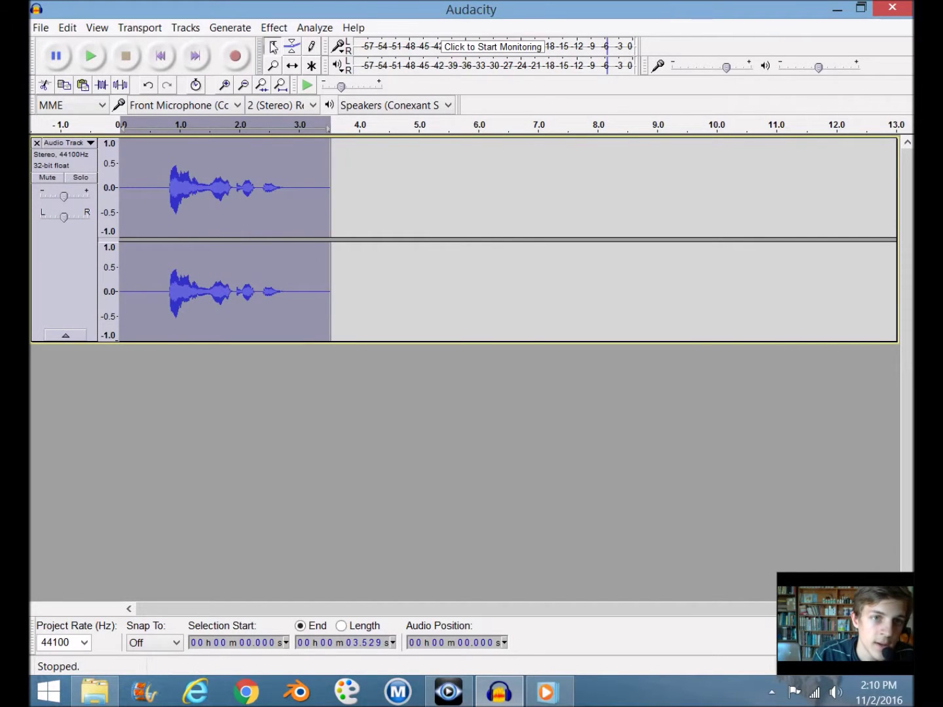
{"action": "left_click", "coordinate": [274, 27]}
{"action": "left_click", "coordinate": [362, 314]}
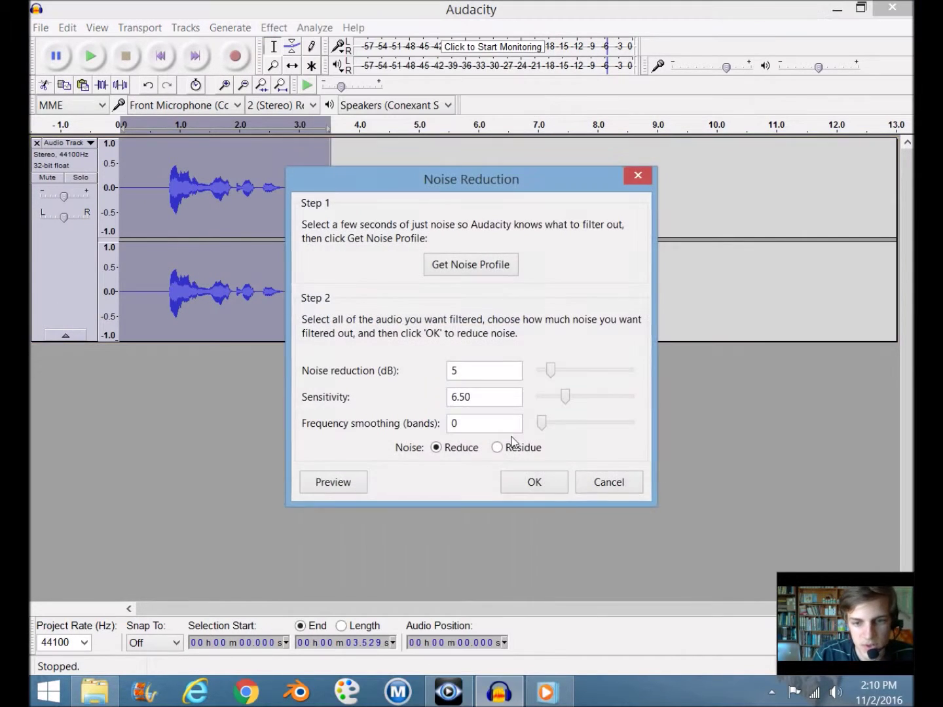
{"action": "left_click", "coordinate": [551, 485]}
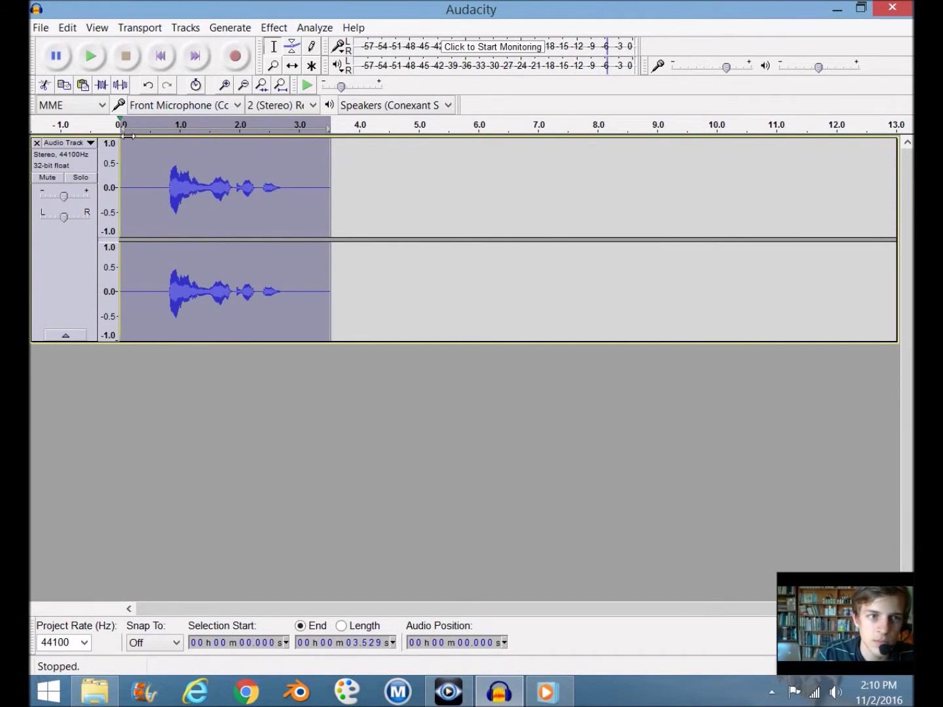
{"action": "key", "text": "space"}
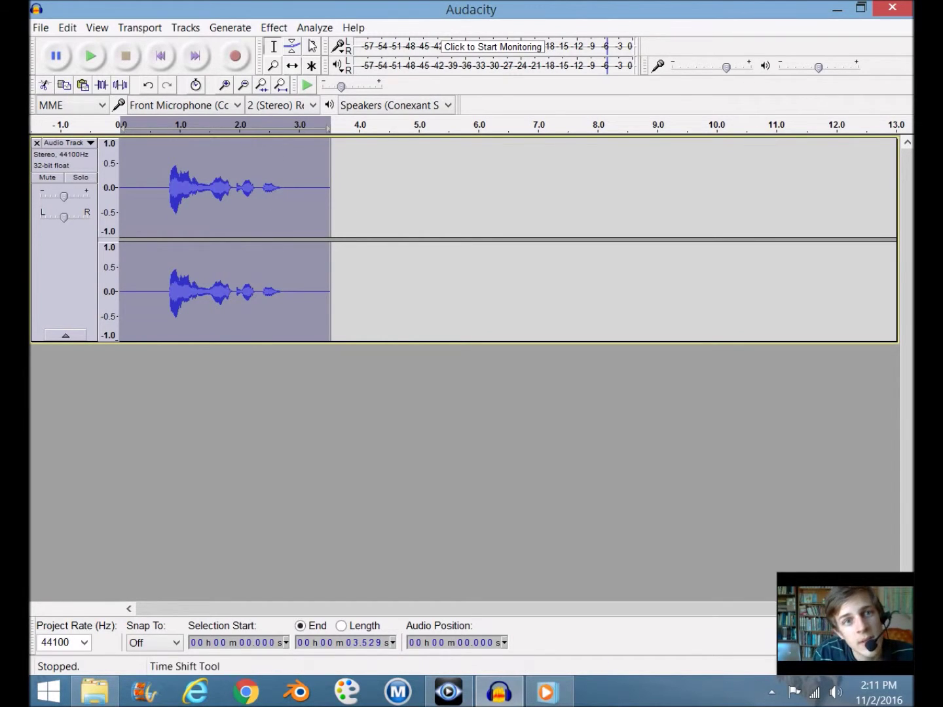
Open Change Pitch for the whole selected recording and set the percent change to 0
{"action": "left_click", "coordinate": [286, 31]}
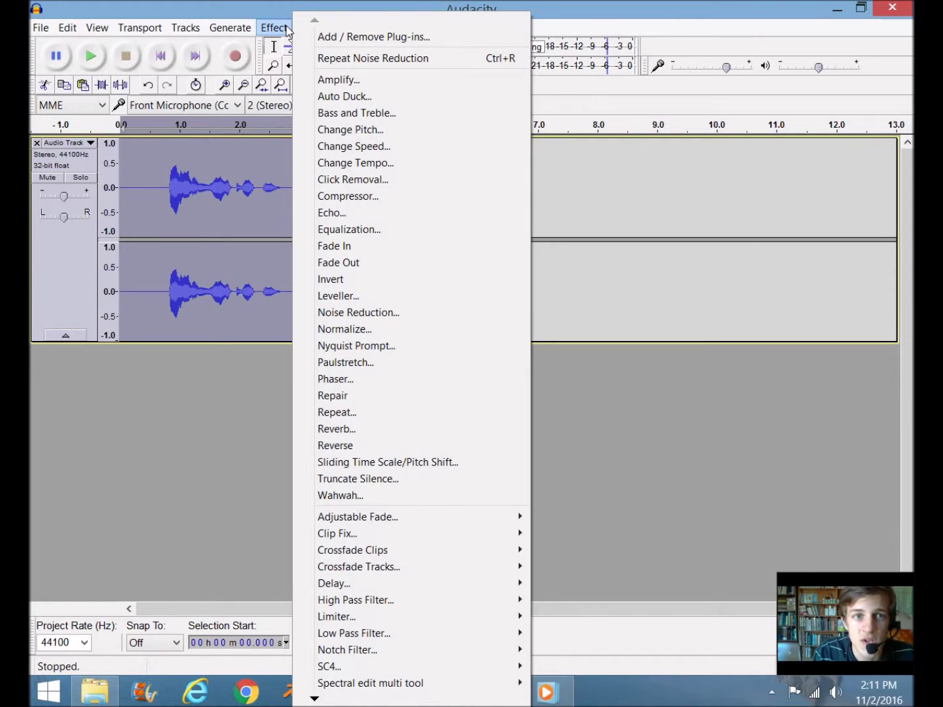
{"action": "left_click", "coordinate": [286, 31]}
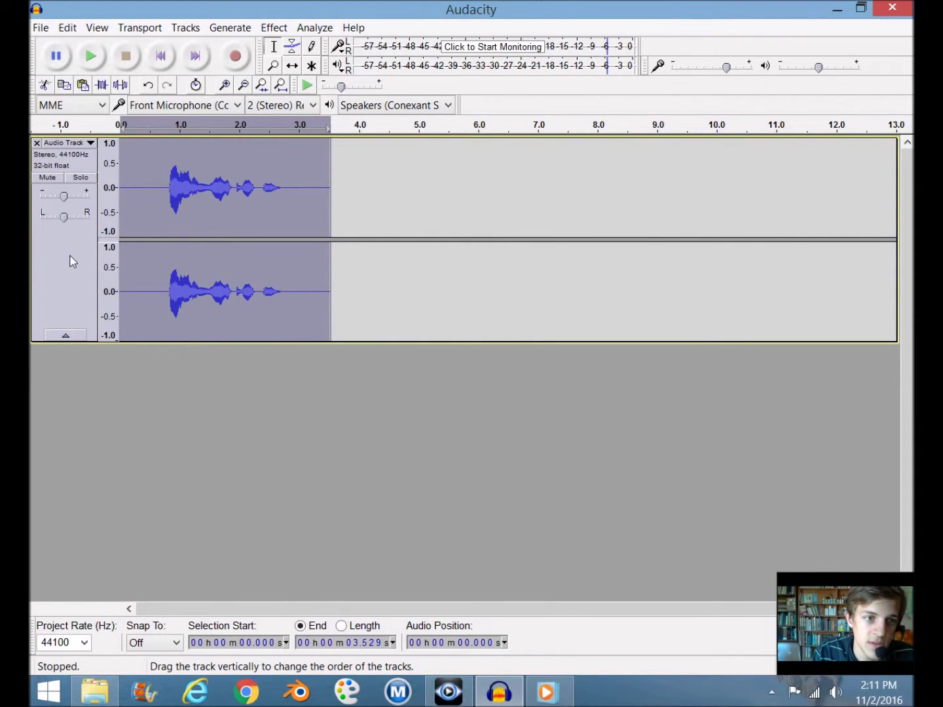
{"action": "left_click", "coordinate": [283, 29]}
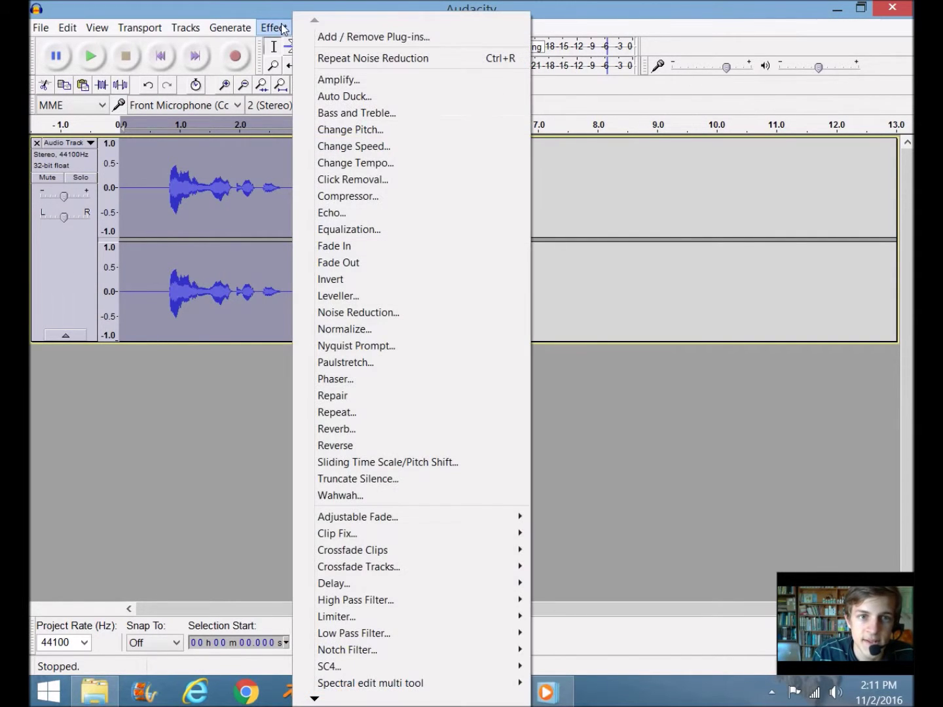
{"action": "left_click", "coordinate": [350, 130]}
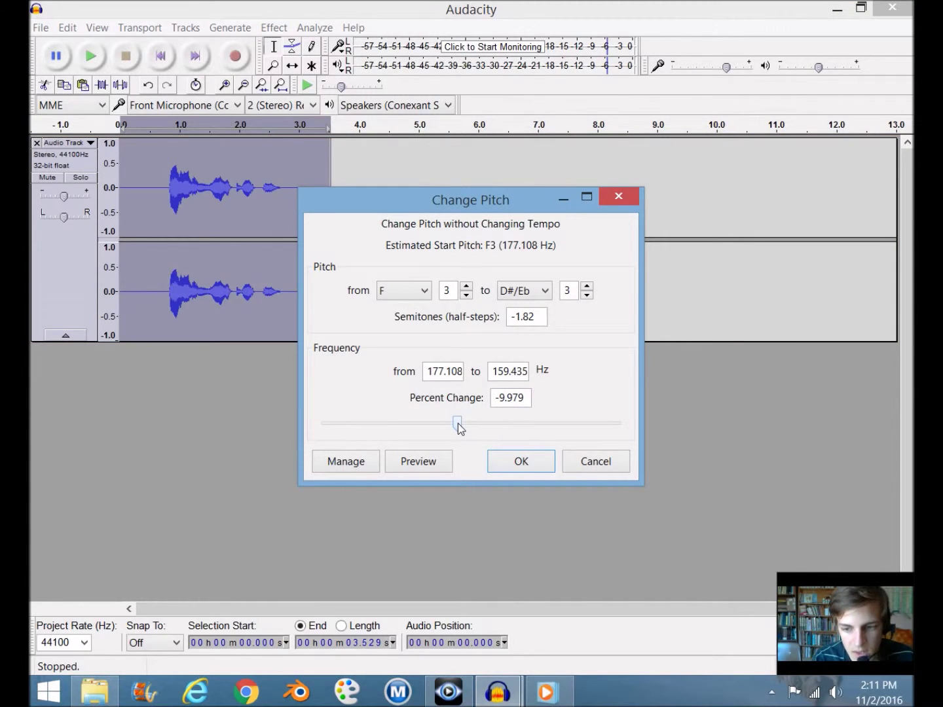
{"action": "key", "text": "shift+Tab"}
{"action": "type", "text": "0"}
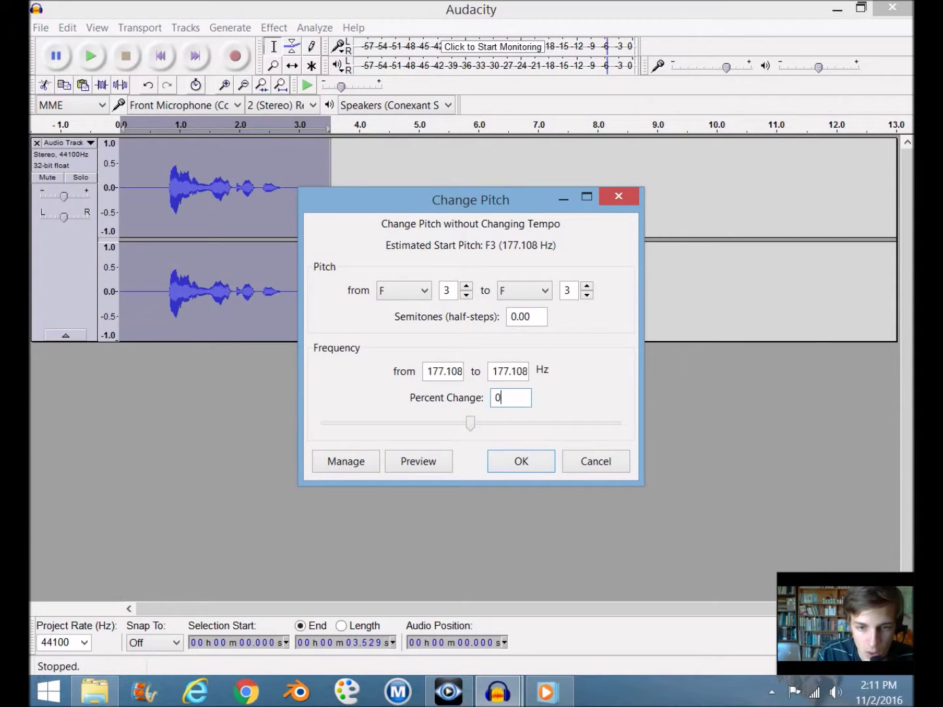
Try percent changes of -20, -30, 20 and 30 in Change Pitch and look through the available target notes
{"action": "type", "text": "-20"}
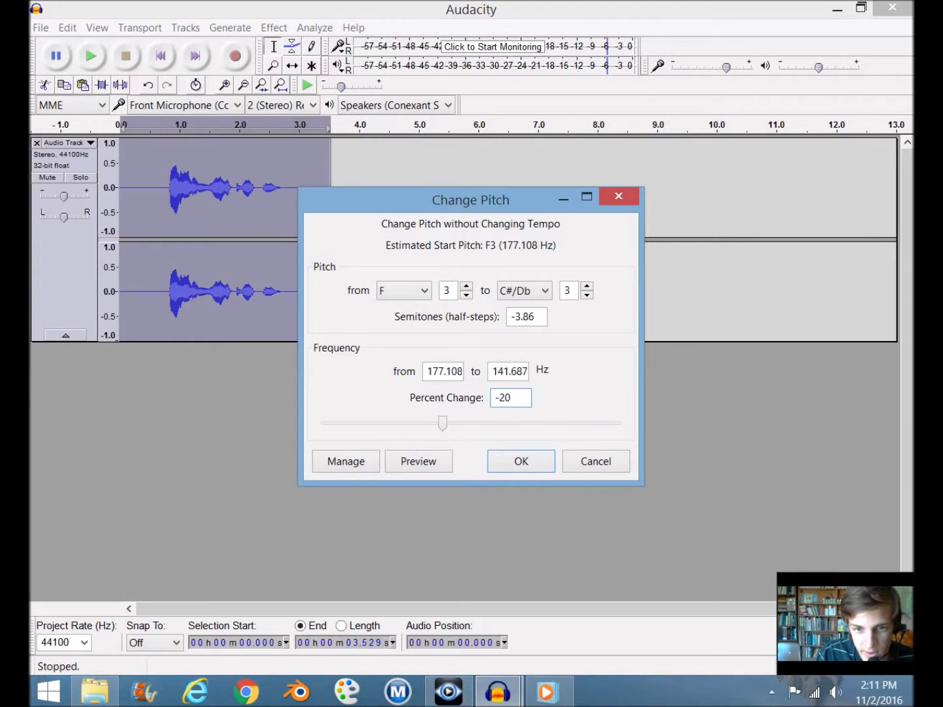
{"action": "key", "text": "ctrl+a"}
{"action": "type", "text": "-30"}
{"action": "key", "text": "ctrl+a"}
{"action": "type", "text": "20"}
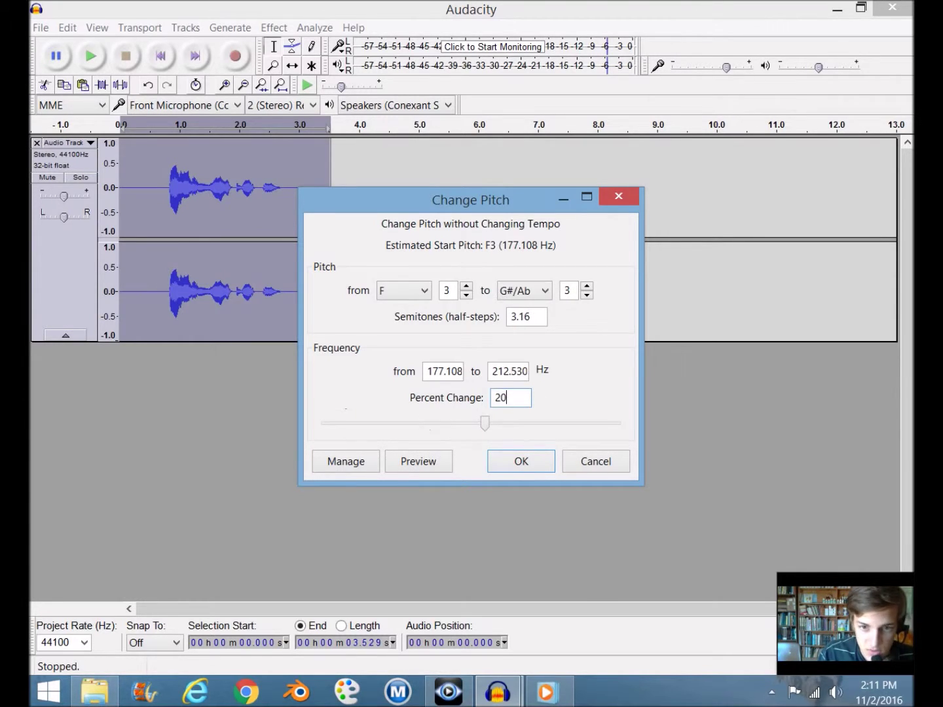
{"action": "key", "text": "BackSpace"}
{"action": "key", "text": "BackSpace"}
{"action": "type", "text": "30"}
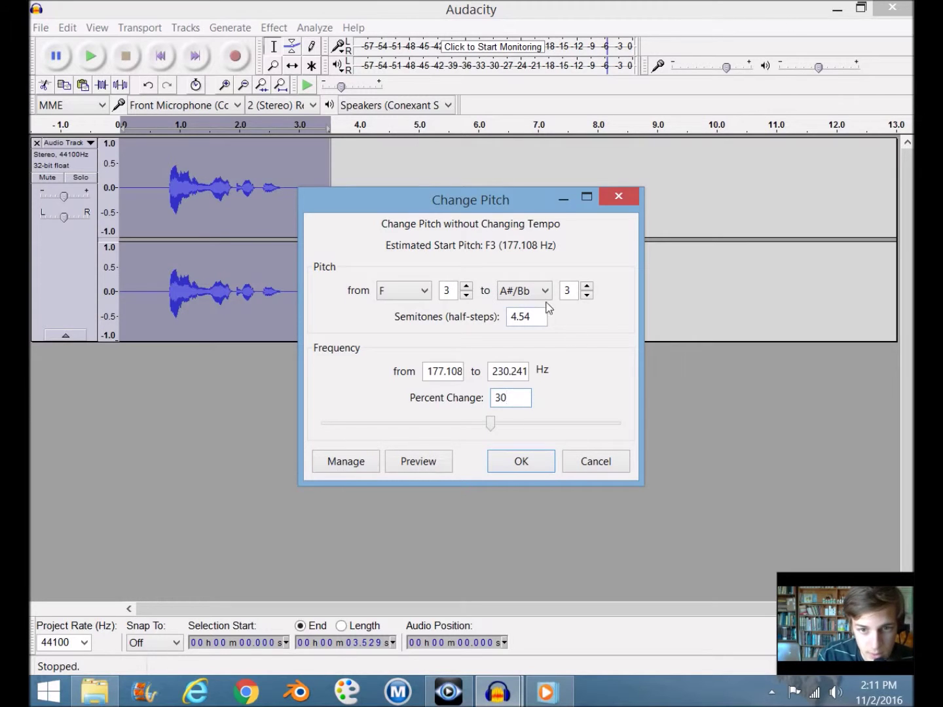
{"action": "left_click", "coordinate": [537, 296]}
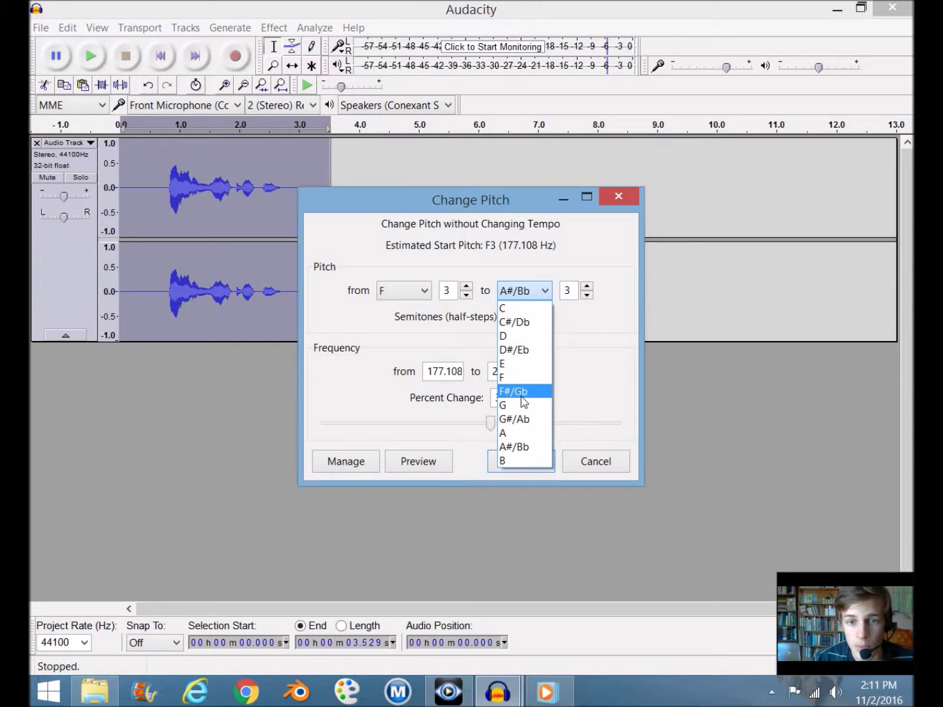
{"action": "left_click", "coordinate": [585, 358]}
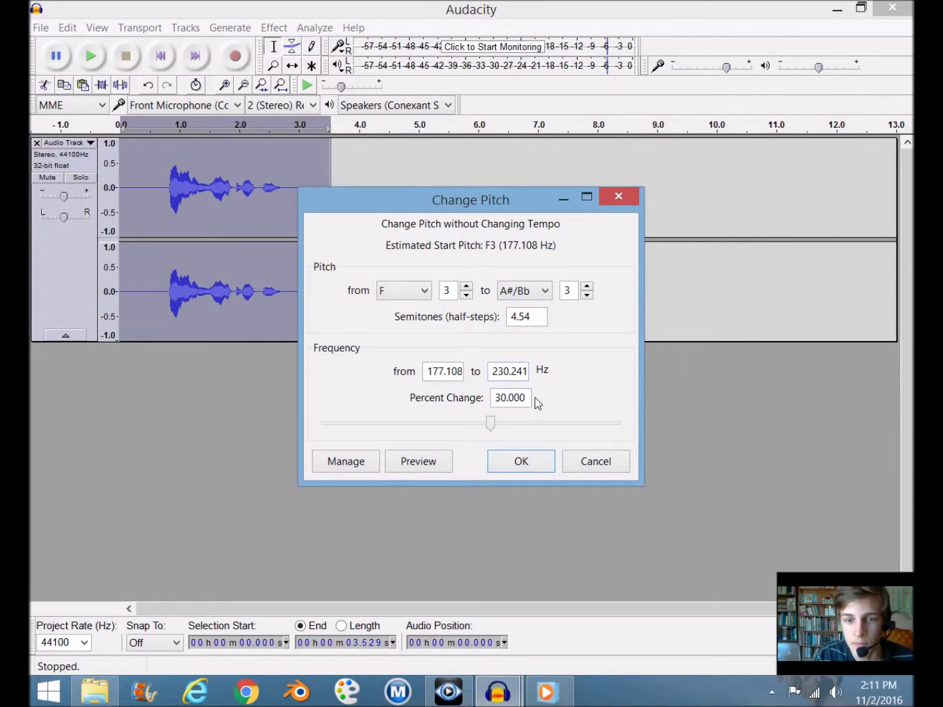
Apply Change Pitch with a percent change of -30 to the recording and play the result
{"action": "key", "text": "Tab"}
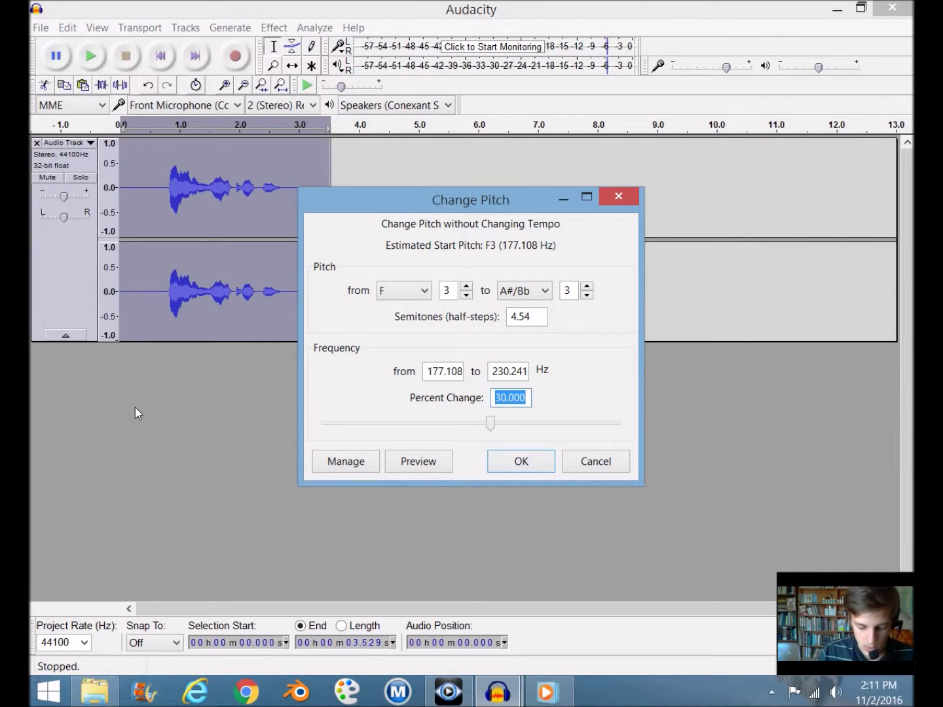
{"action": "type", "text": "-"}
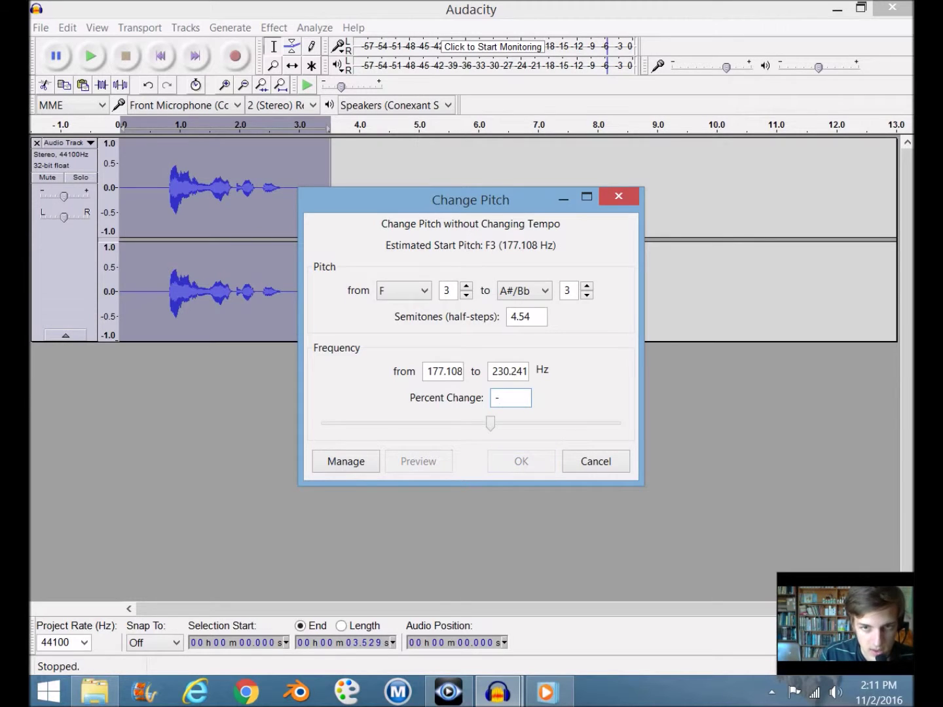
{"action": "type", "text": "30"}
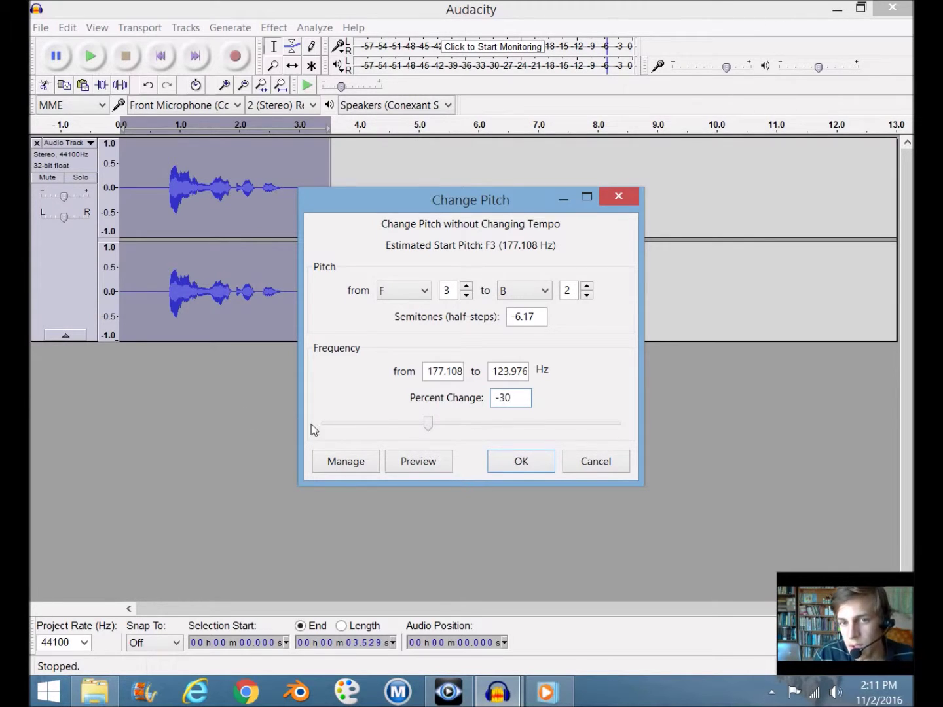
{"action": "left_click", "coordinate": [517, 460]}
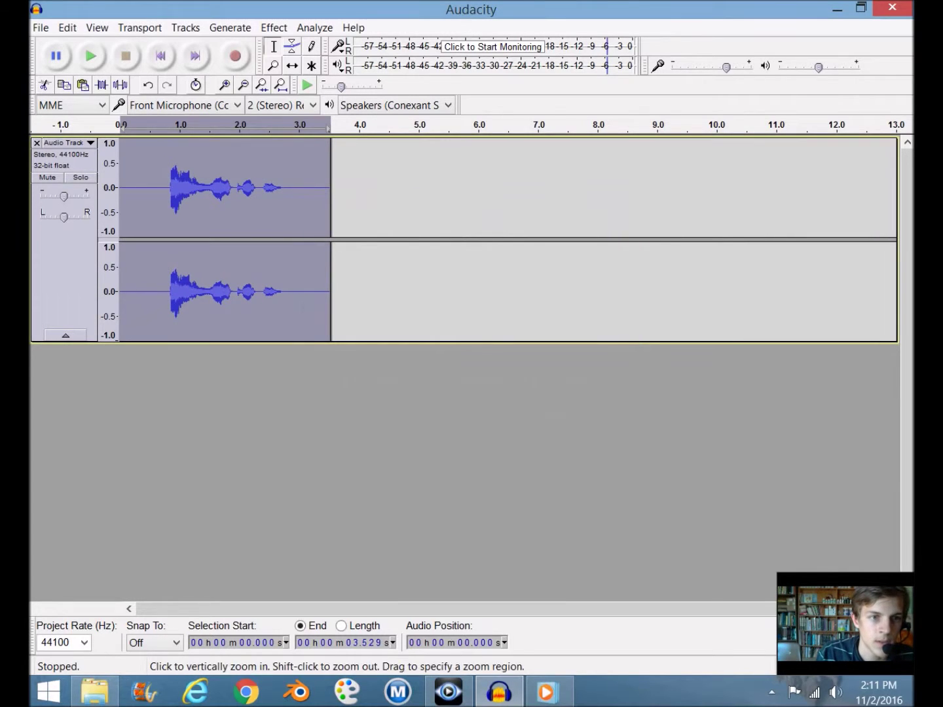
{"action": "left_click", "coordinate": [125, 125]}
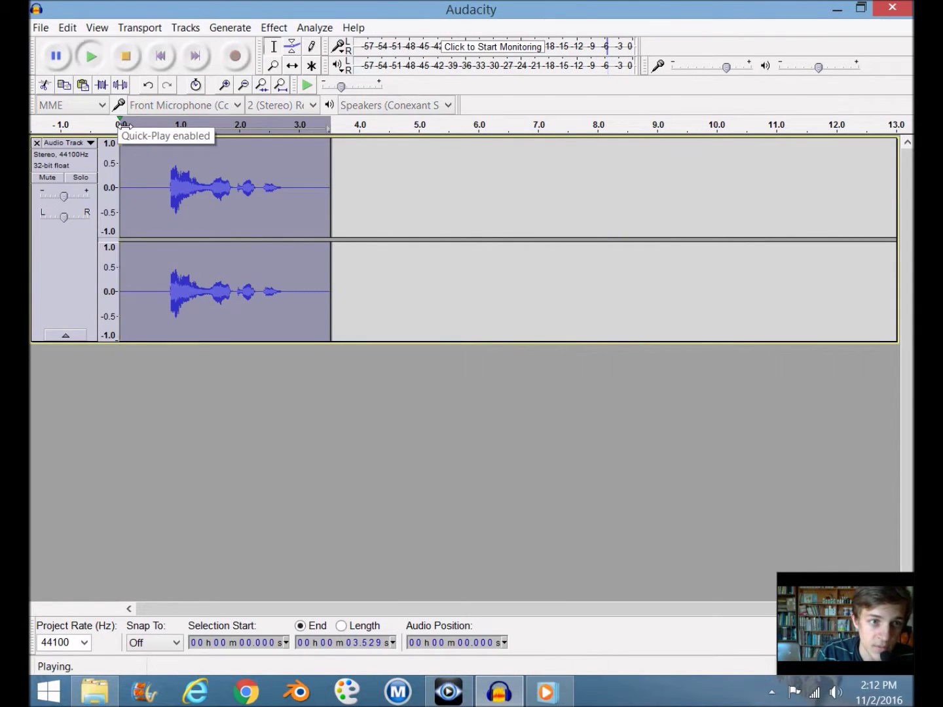
{"action": "left_click", "coordinate": [126, 57]}
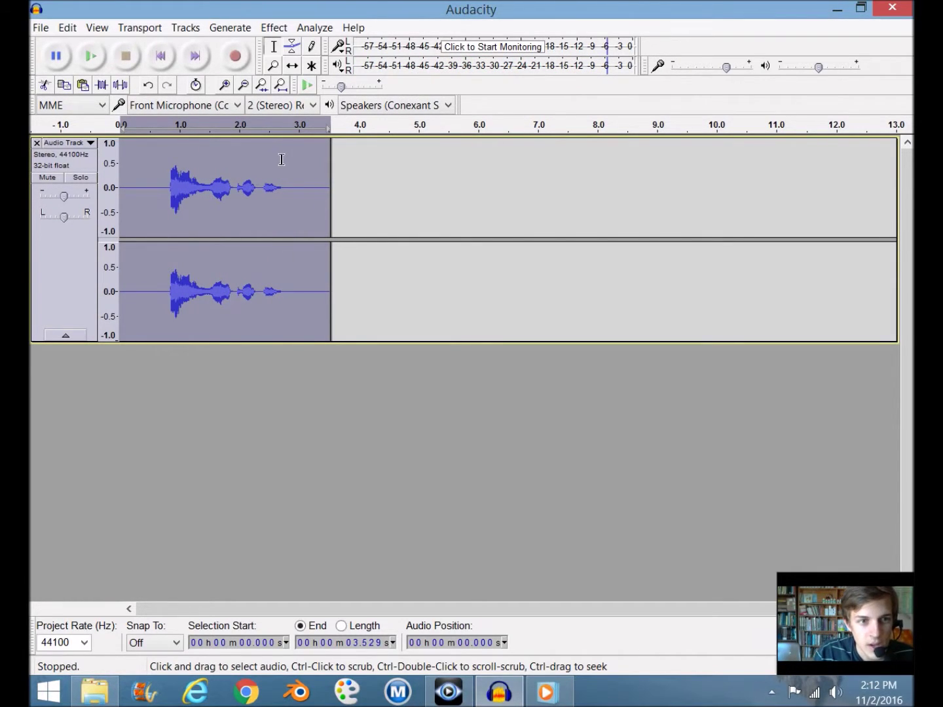
Reopen Change Pitch for the recording, set the percent change to -25 and preview it
{"action": "left_click", "coordinate": [273, 28]}
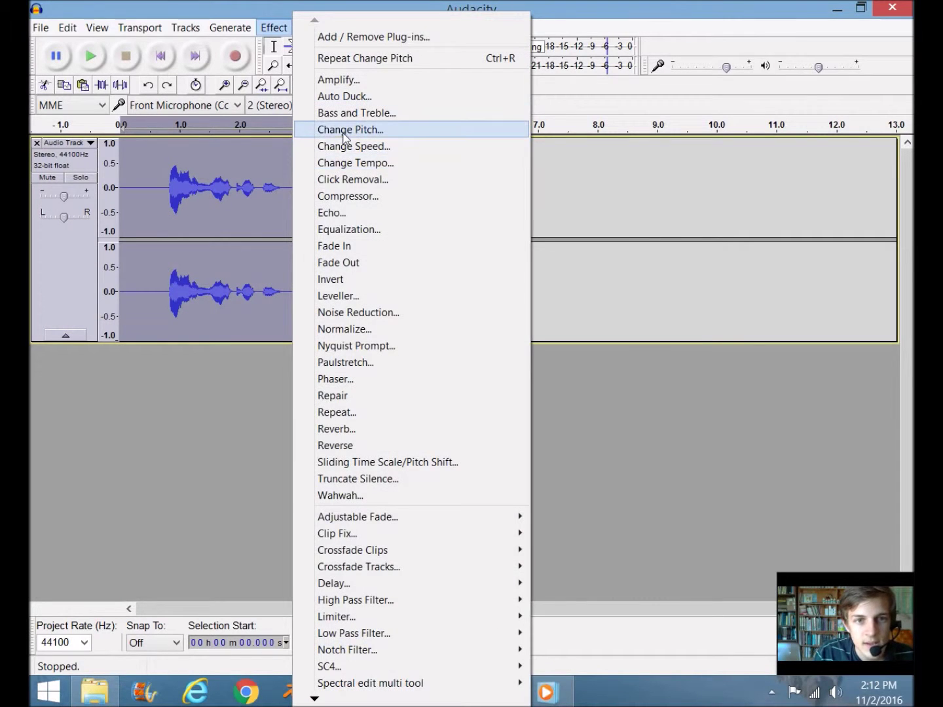
{"action": "left_click", "coordinate": [344, 131]}
{"action": "left_click_drag", "start_coordinate": [530, 399], "coordinate": [505, 398]}
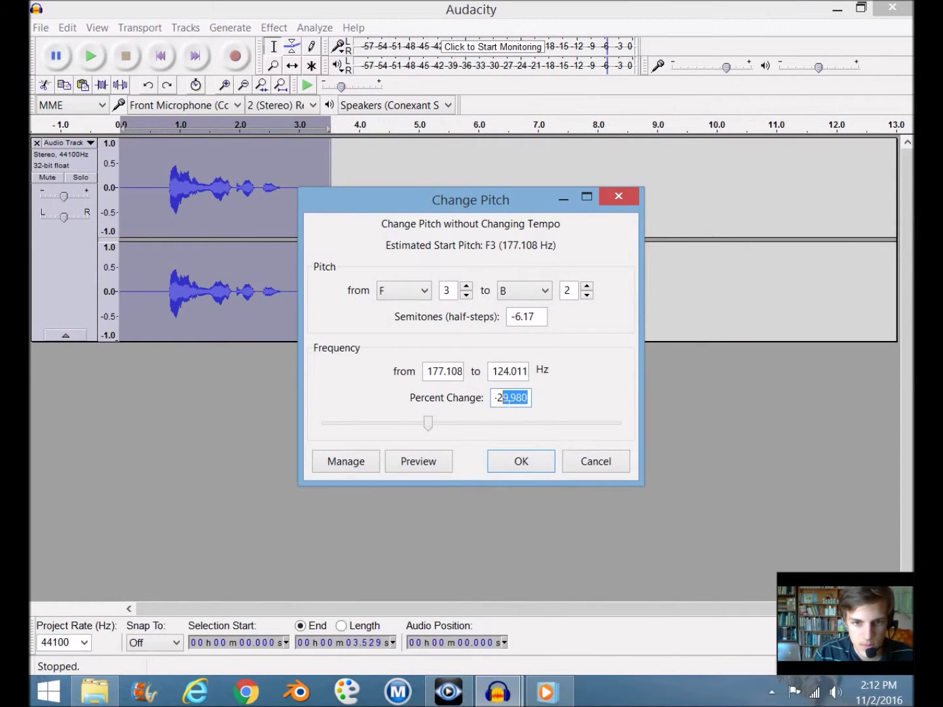
{"action": "type", "text": "5"}
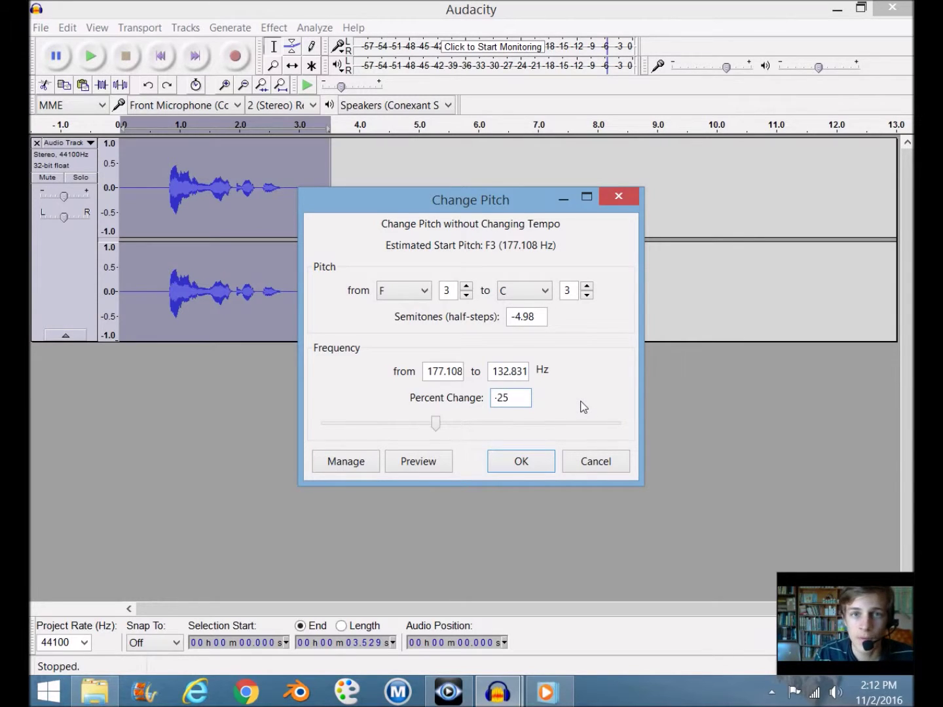
{"action": "left_click", "coordinate": [431, 468]}
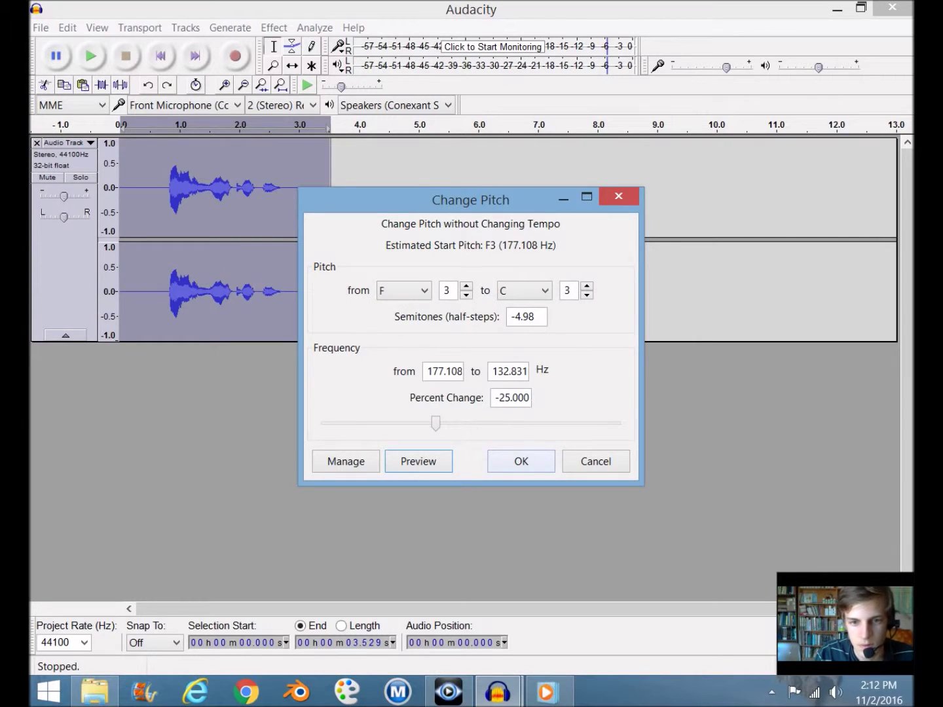
Set the percent change to -23, preview it, apply the pitch change and play the recording
{"action": "key", "text": "BackSpace"}
{"action": "type", "text": "3"}
{"action": "left_click", "coordinate": [416, 465]}
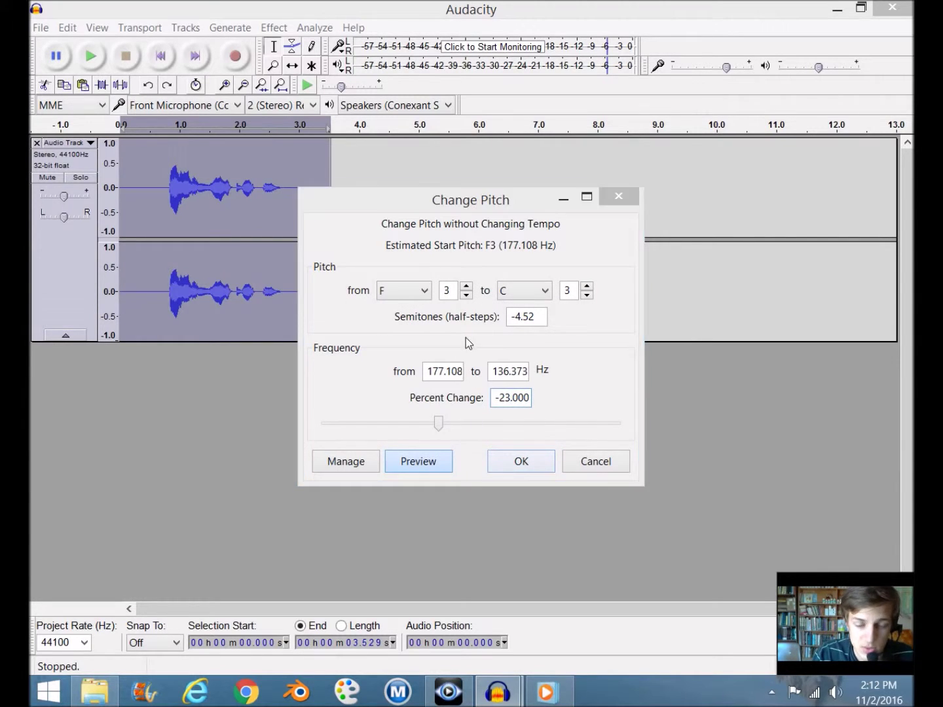
{"action": "left_click", "coordinate": [522, 462]}
{"action": "left_click", "coordinate": [122, 129]}
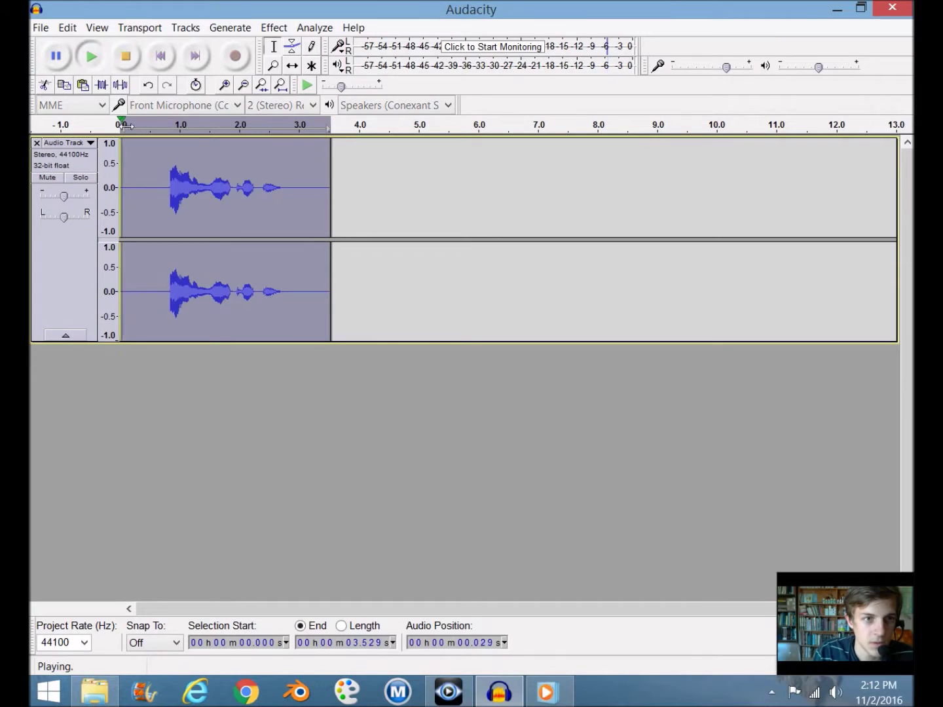
{"action": "left_click", "coordinate": [127, 57]}
Remove the silence before the speech and the silence after it, so the clip runs from 0 to about 2.0 s
{"action": "left_click_drag", "start_coordinate": [171, 202], "coordinate": [120, 201]}
{"action": "left_click", "coordinate": [44, 85]}
{"action": "left_click_drag", "start_coordinate": [239, 202], "coordinate": [293, 200]}
{"action": "key", "text": "Delete"}
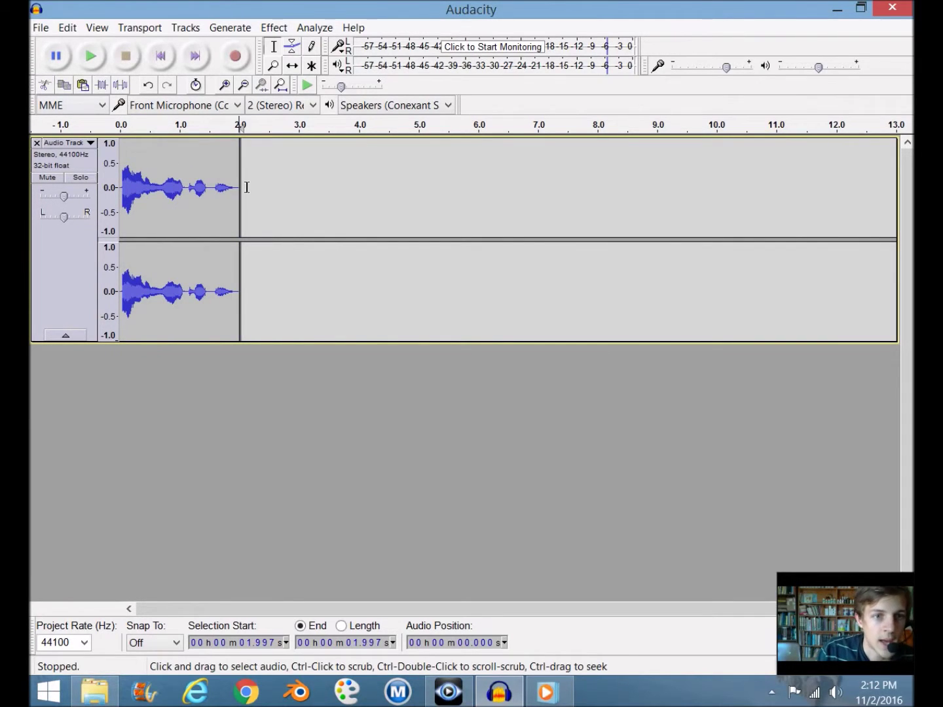
Record a second voice track starting at about 2.3 s, shortly after the first clip's end, about 3.6 s long
{"action": "left_click", "coordinate": [258, 197]}
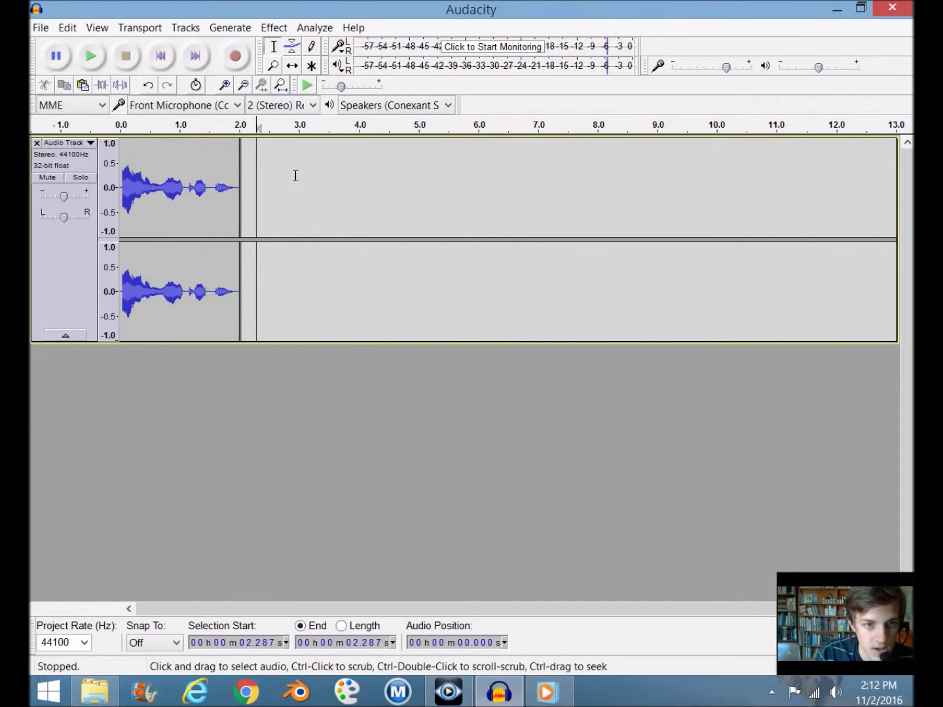
{"action": "left_click", "coordinate": [234, 65]}
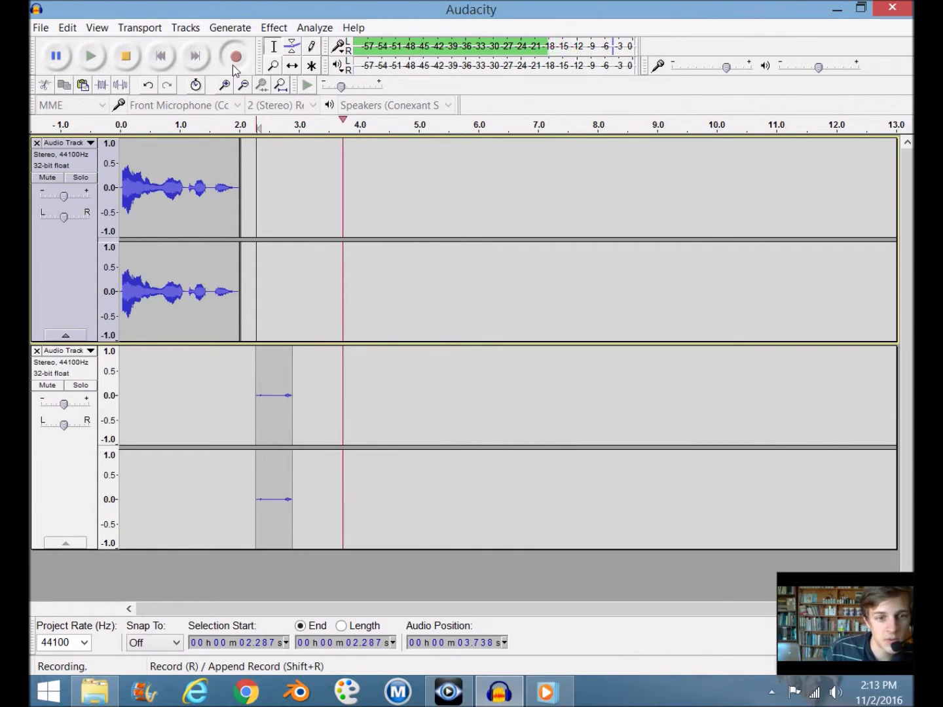
{"action": "left_click", "coordinate": [126, 56]}
Amplify the whole second track by 4.2 dB to a new peak amplitude of 0.0 dB
{"action": "left_click", "coordinate": [72, 466]}
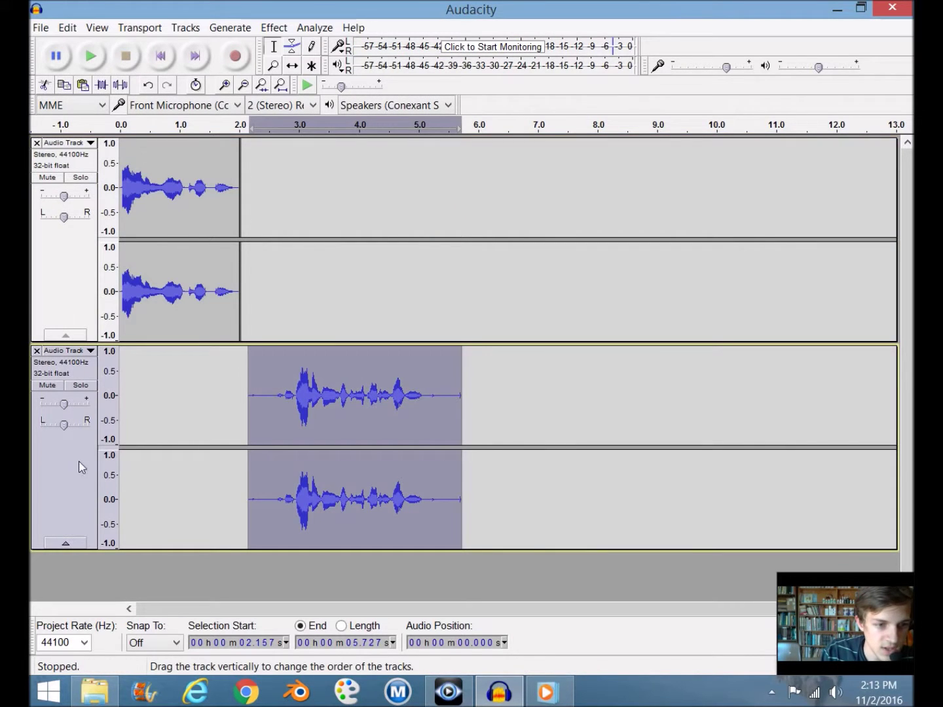
{"action": "left_click", "coordinate": [273, 28]}
{"action": "left_click", "coordinate": [324, 80]}
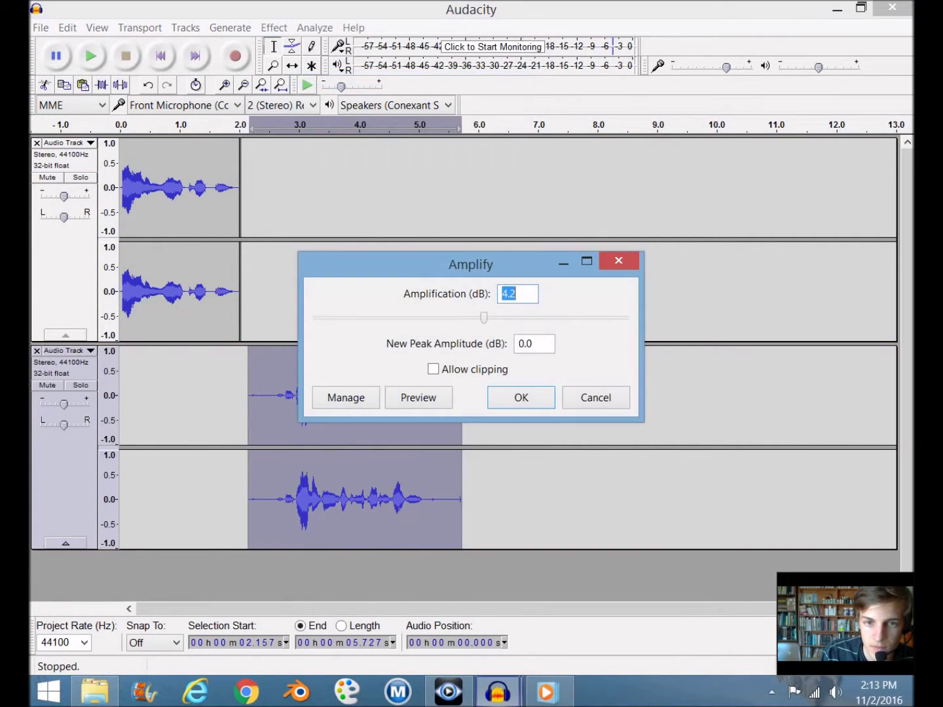
{"action": "left_click", "coordinate": [530, 398]}
Play the quiet lead-in of the second track, cut about 0.6 s from the clip's start and play the result
{"action": "left_click_drag", "start_coordinate": [294, 407], "coordinate": [248, 406]}
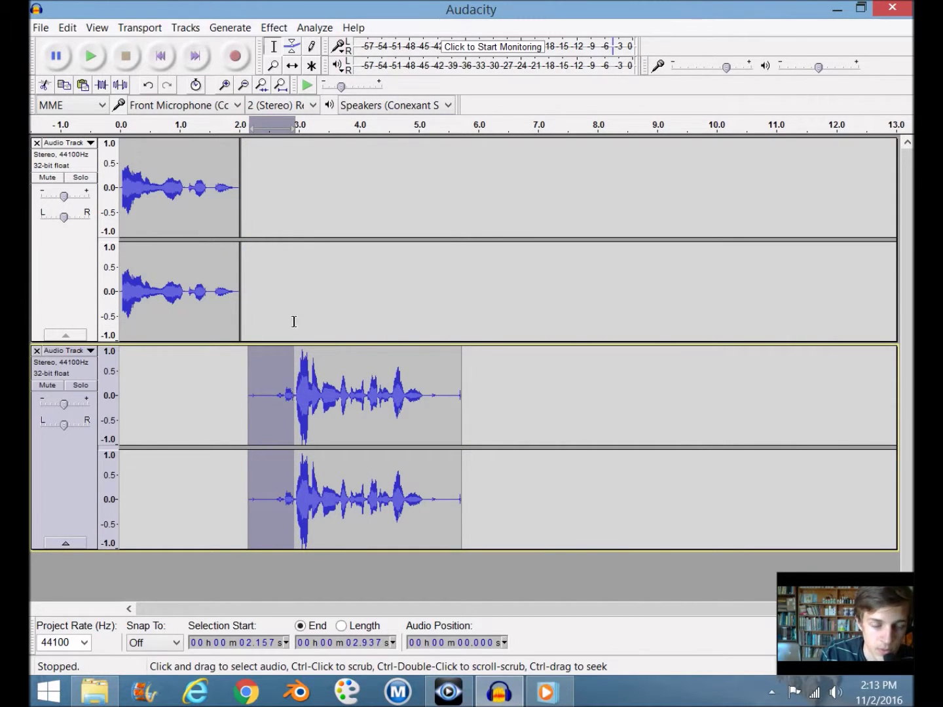
{"action": "left_click", "coordinate": [257, 127]}
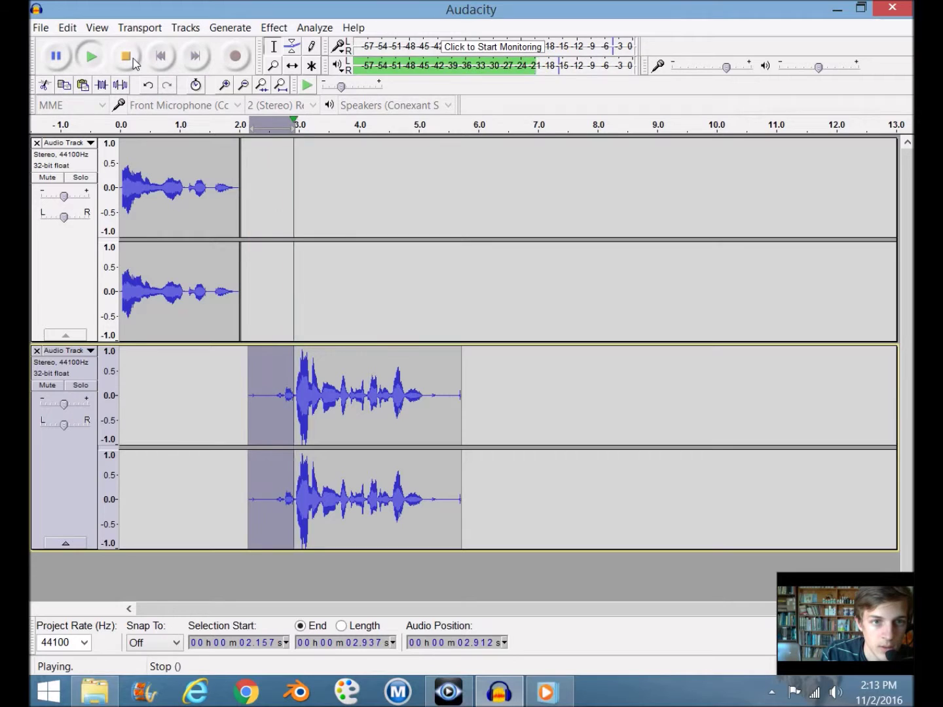
{"action": "left_click_drag", "start_coordinate": [283, 406], "coordinate": [248, 406]}
{"action": "left_click", "coordinate": [46, 86]}
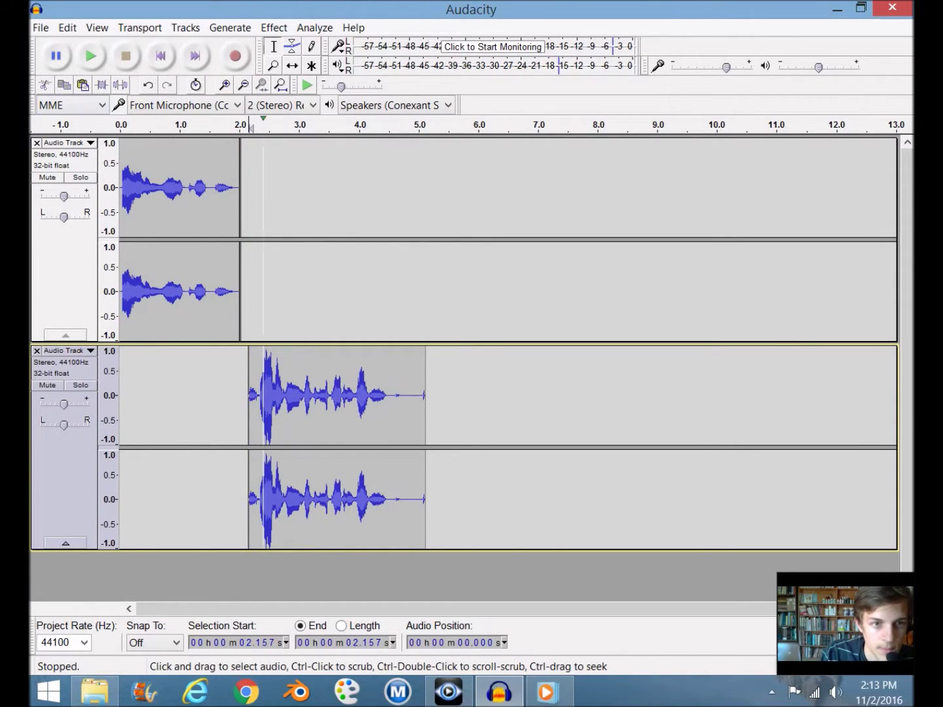
{"action": "left_click", "coordinate": [248, 125]}
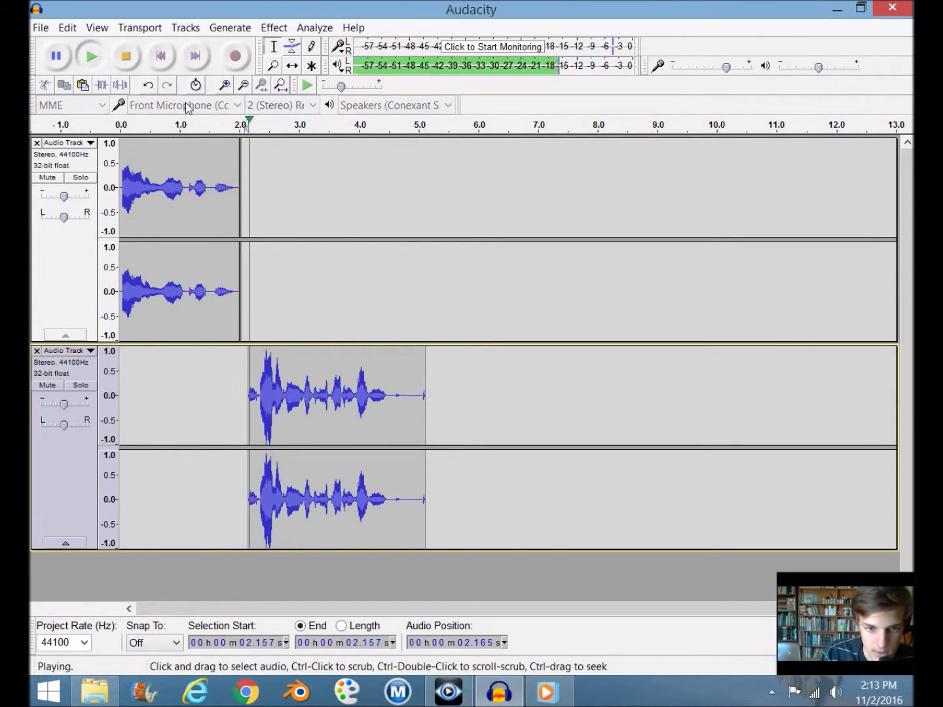
{"action": "left_click", "coordinate": [127, 57]}
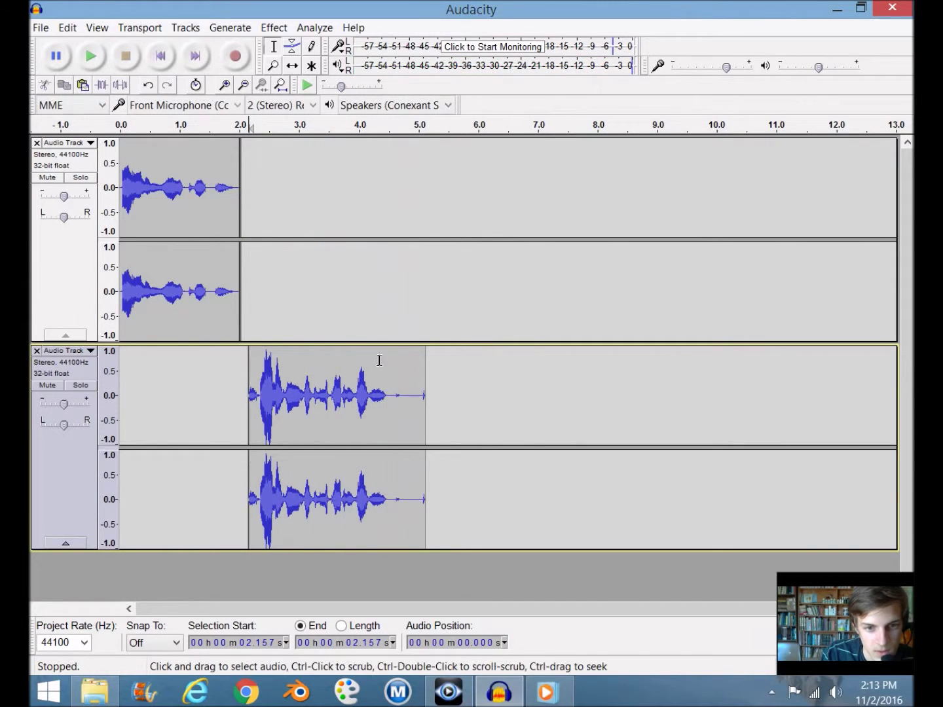
Cut the second clip's quiet ending from about 4.53 s onward and select the whole remaining clip
{"action": "left_click_drag", "start_coordinate": [391, 413], "coordinate": [426, 413]}
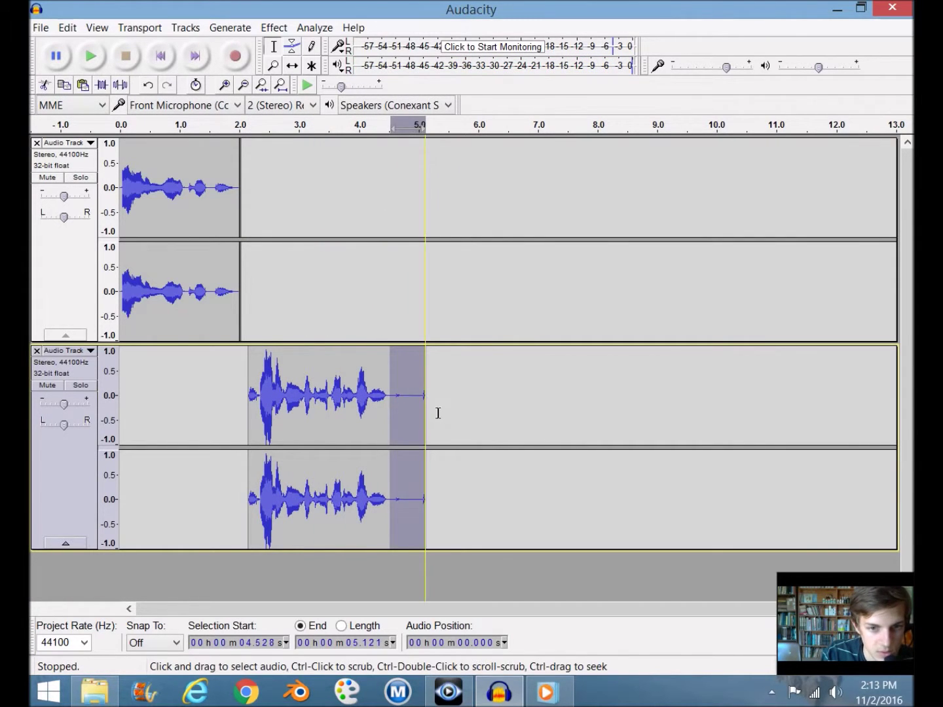
{"action": "left_click", "coordinate": [44, 85]}
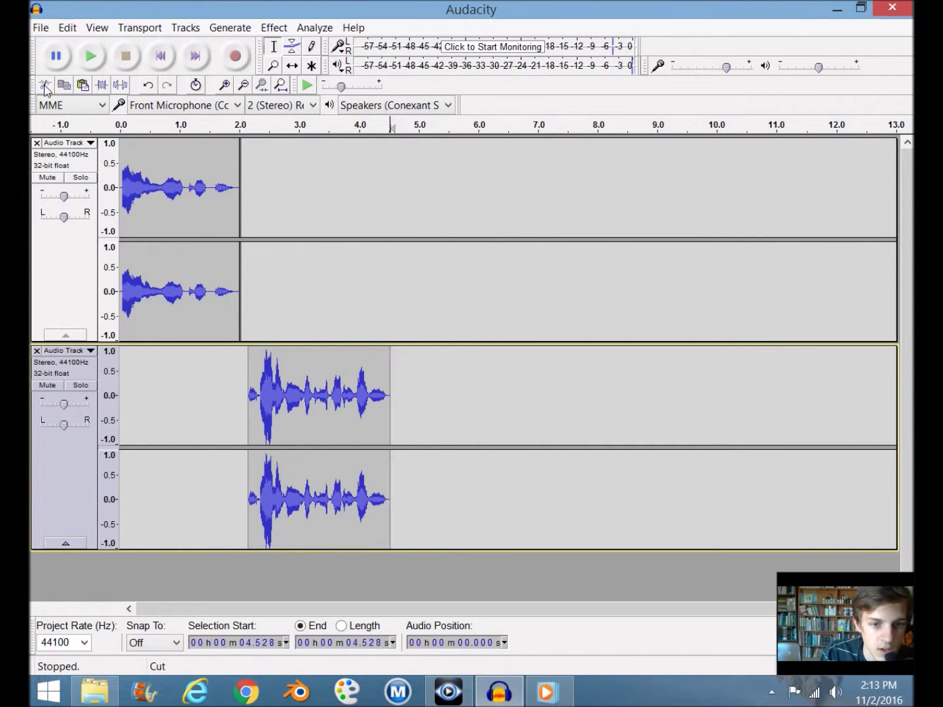
{"action": "left_click", "coordinate": [78, 479]}
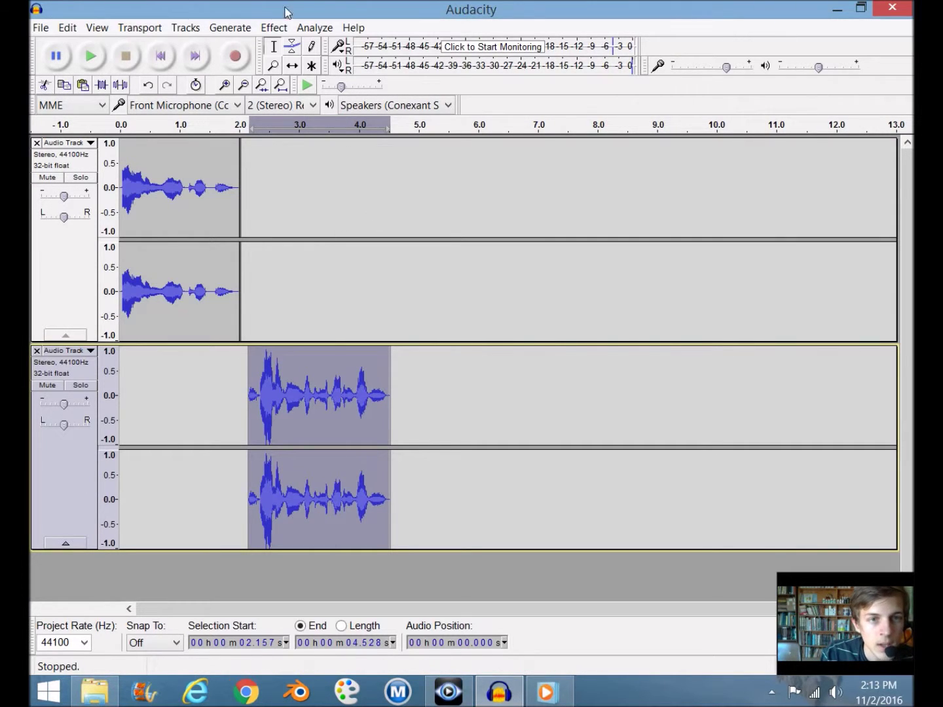
Preview Change Pitch on the selected second clip with percent changes of 23, 30 and 40
{"action": "left_click", "coordinate": [278, 29]}
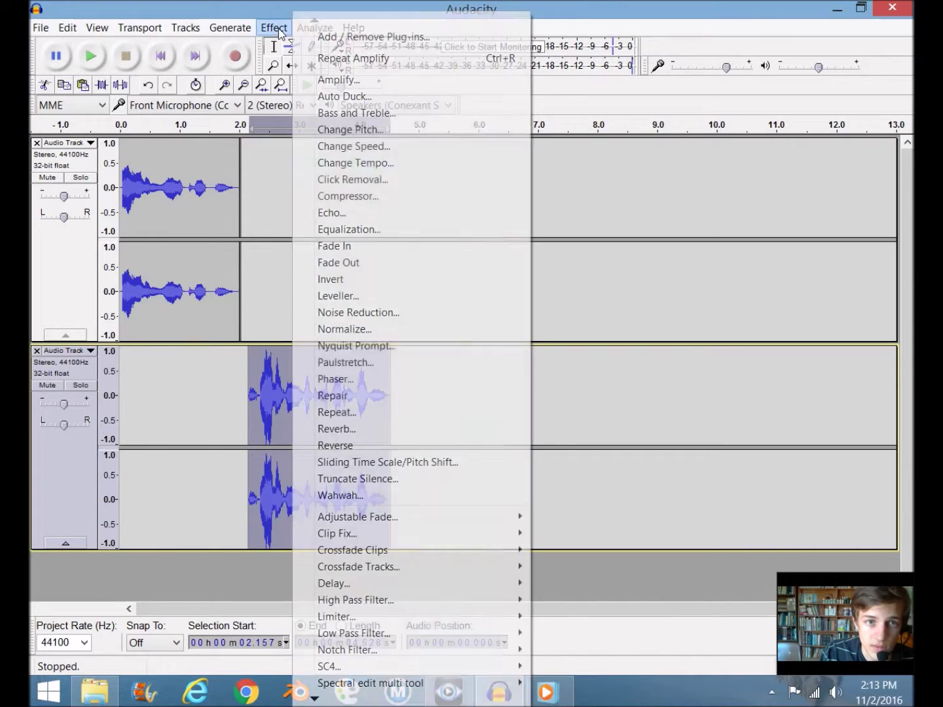
{"action": "left_click", "coordinate": [357, 129]}
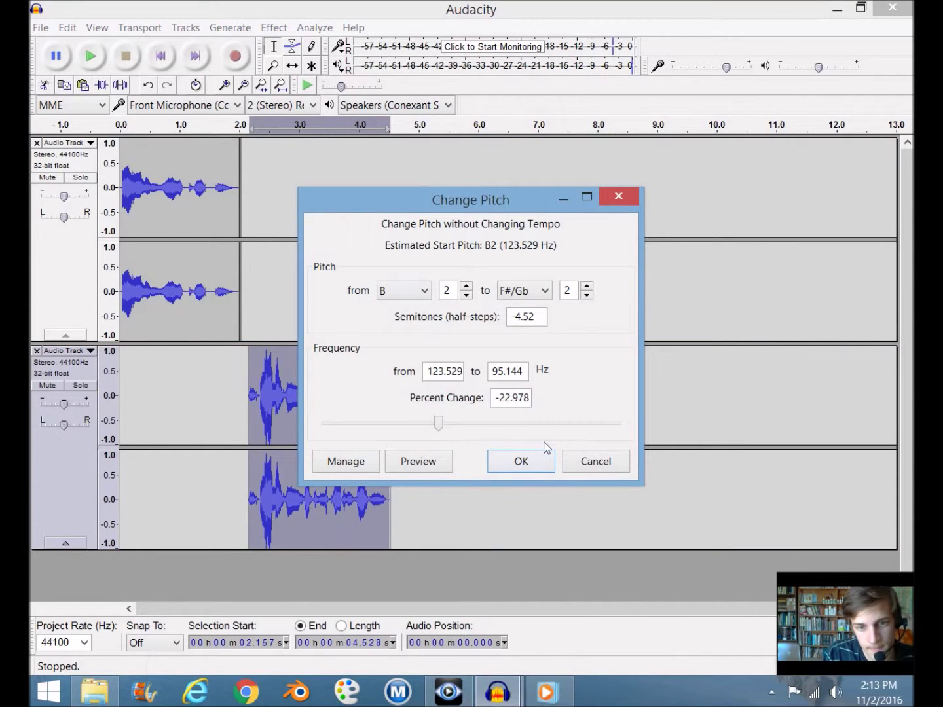
{"action": "left_click_drag", "start_coordinate": [529, 397], "coordinate": [351, 396]}
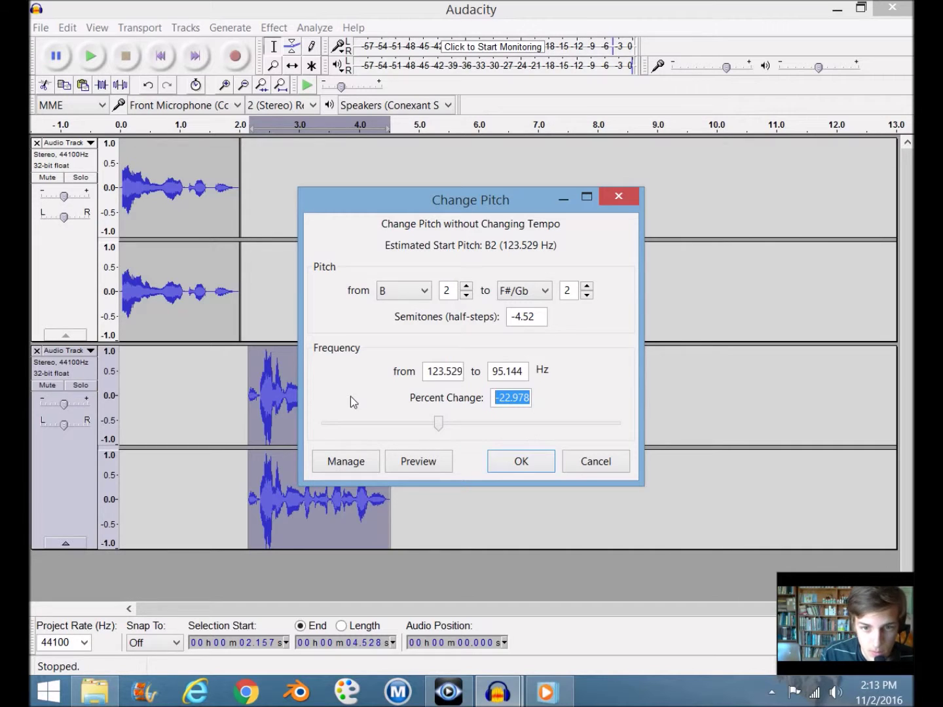
{"action": "type", "text": "23"}
{"action": "left_click", "coordinate": [403, 466]}
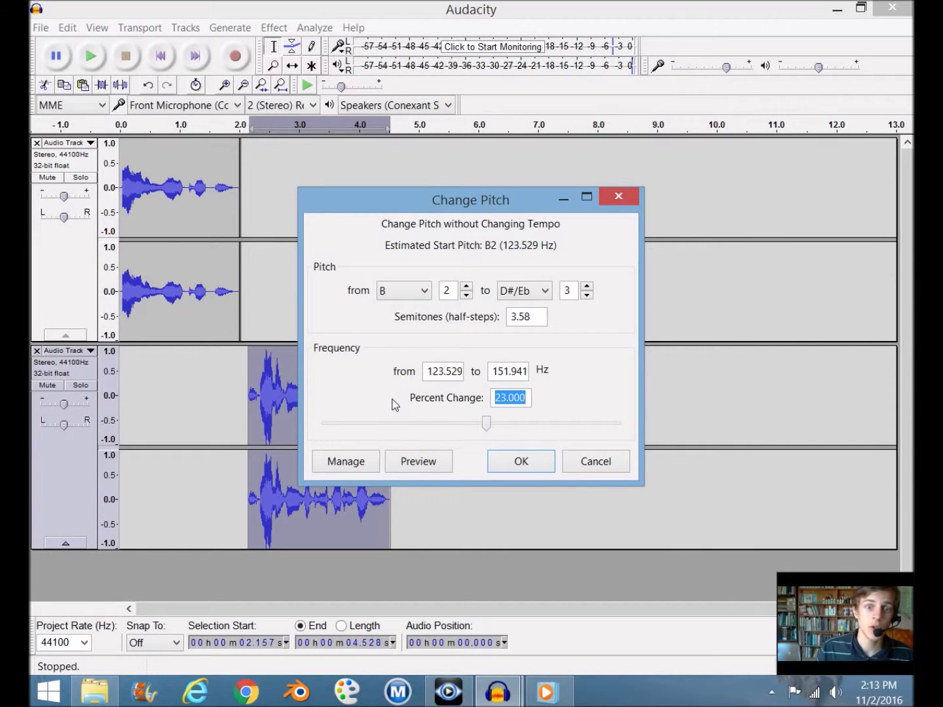
{"action": "type", "text": "30"}
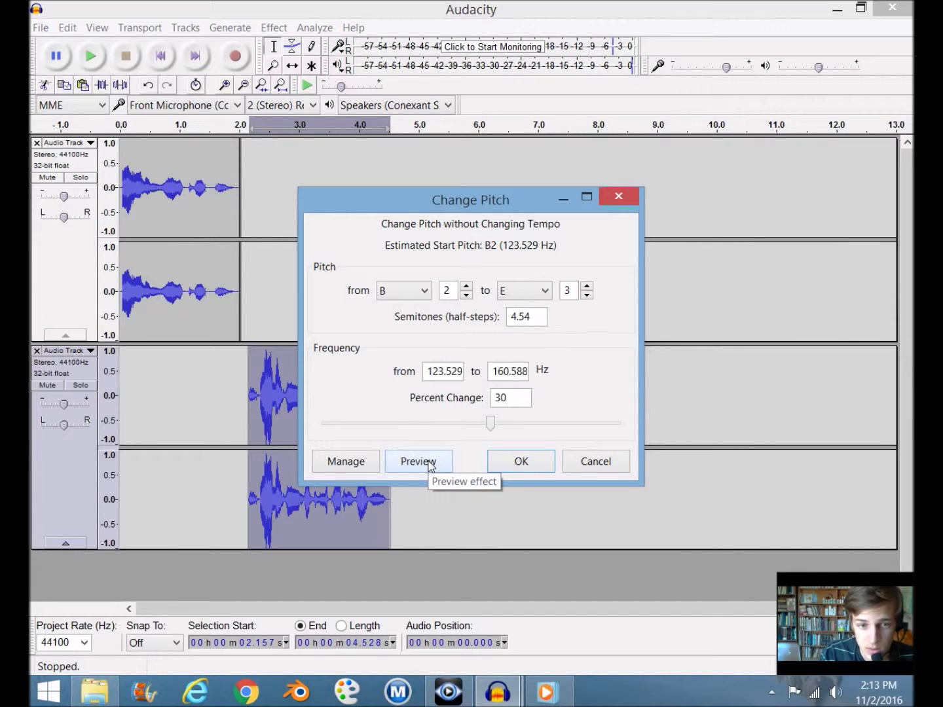
{"action": "left_click", "coordinate": [431, 463]}
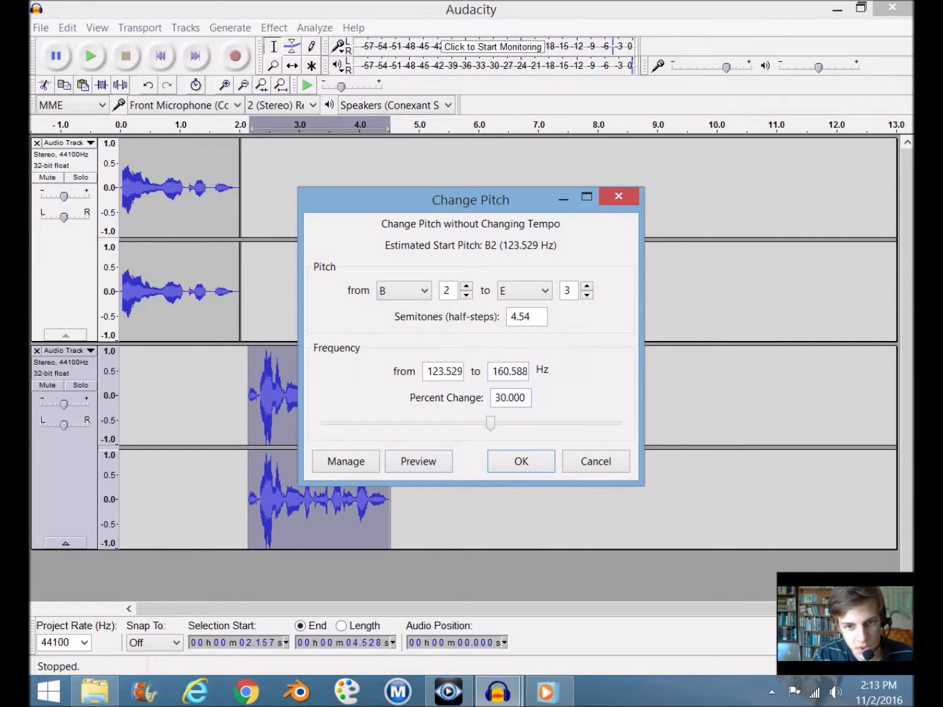
{"action": "type", "text": "40"}
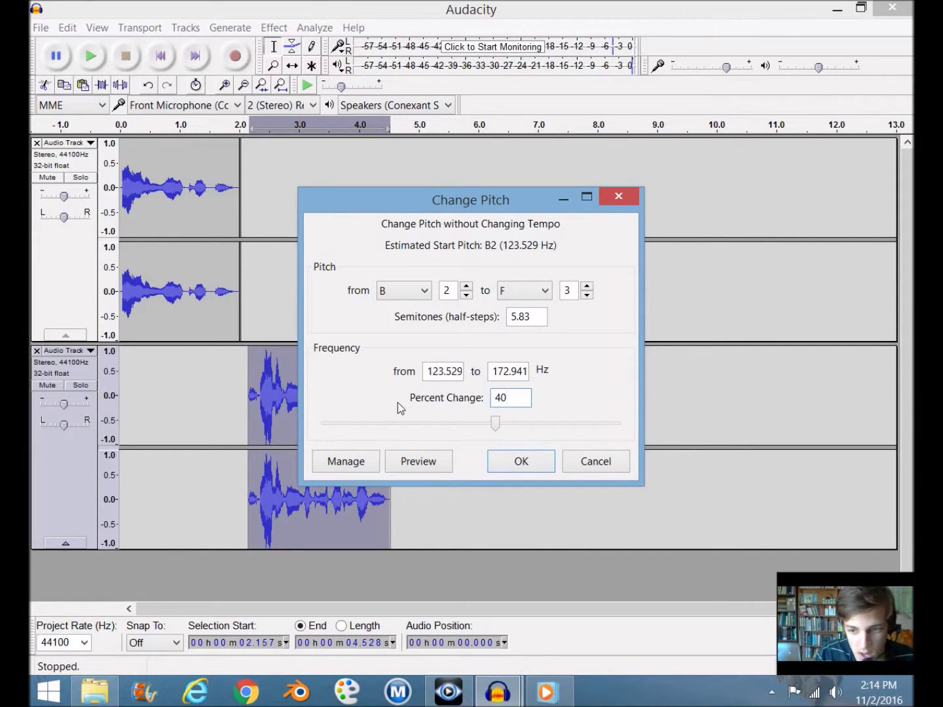
{"action": "left_click", "coordinate": [420, 460]}
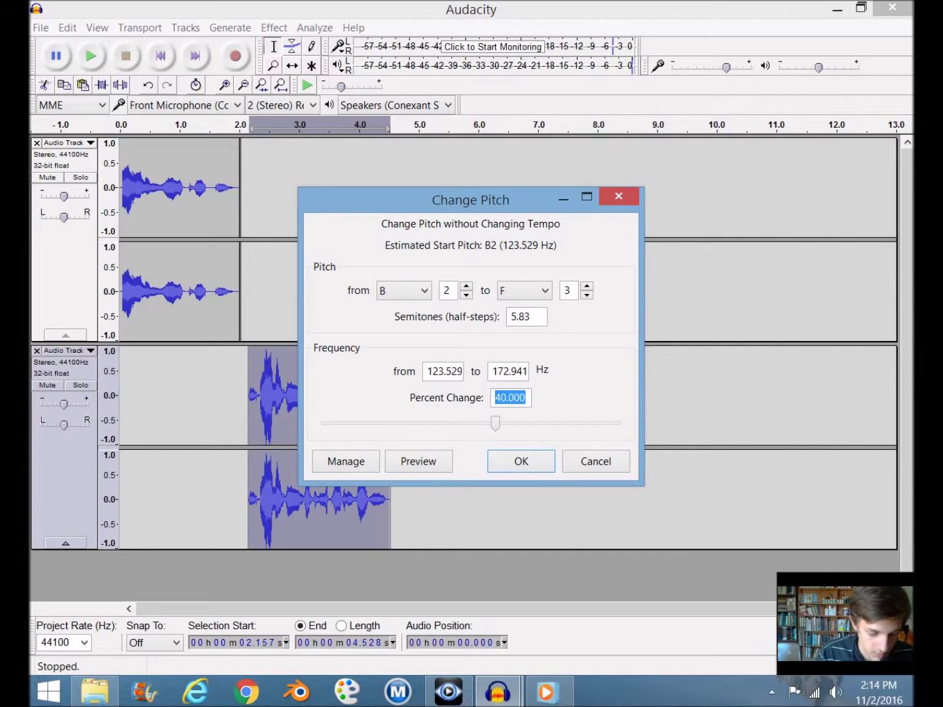
Raise the second clip's pitch by 60 percent, previewing the effect before applying it
{"action": "type", "text": "60"}
{"action": "left_click", "coordinate": [418, 461]}
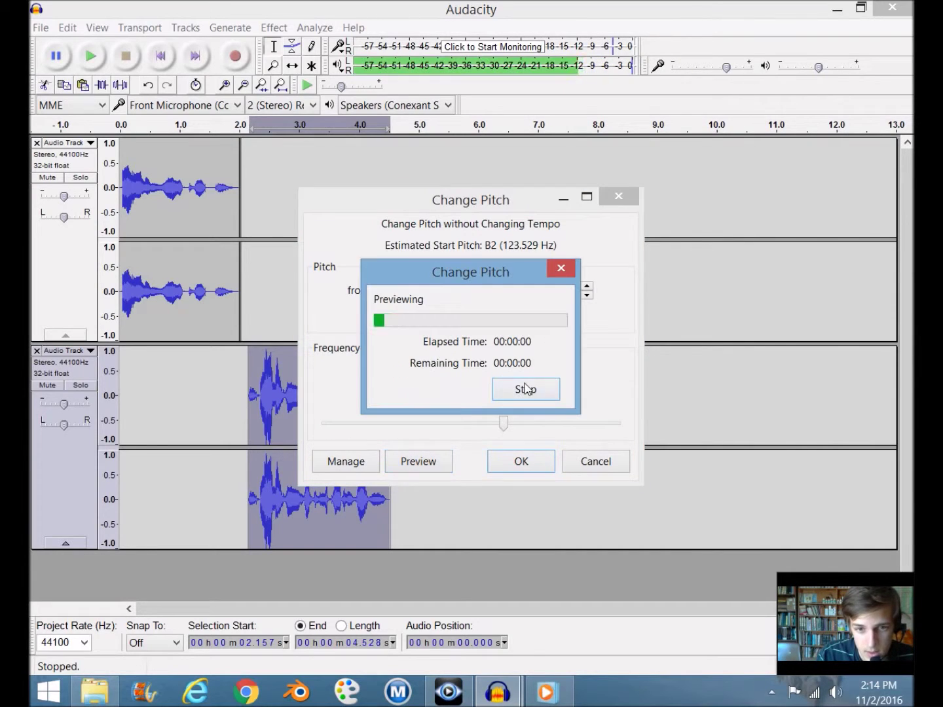
{"action": "left_click", "coordinate": [529, 462]}
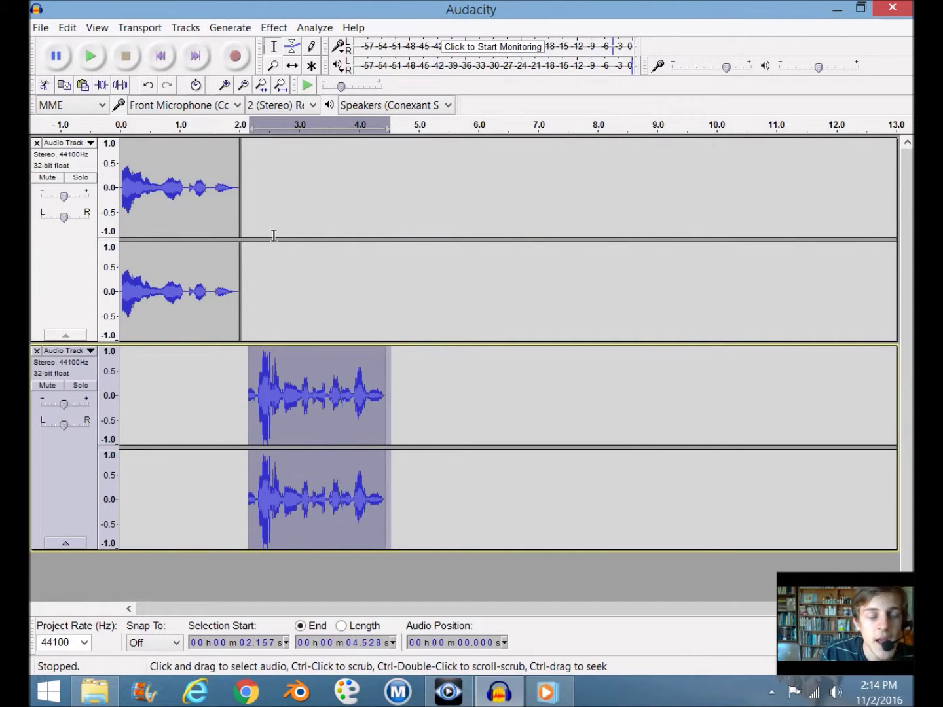
Record a third voice track starting at about 0.8 s, overlapping the existing clips, and delete that track
{"action": "left_click", "coordinate": [169, 406]}
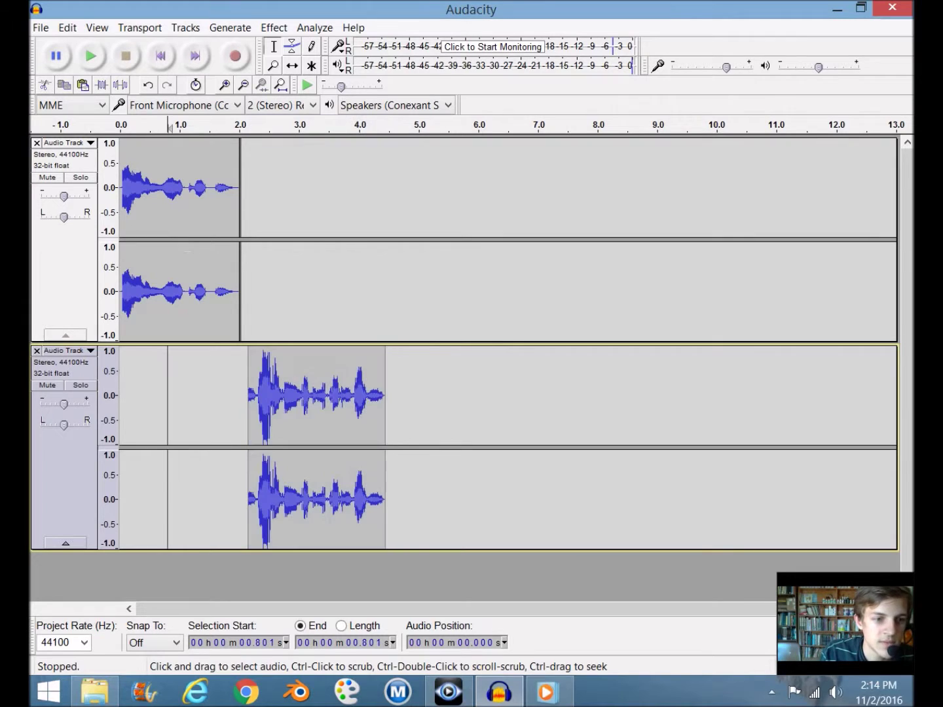
{"action": "left_click", "coordinate": [82, 178]}
{"action": "left_click", "coordinate": [235, 56]}
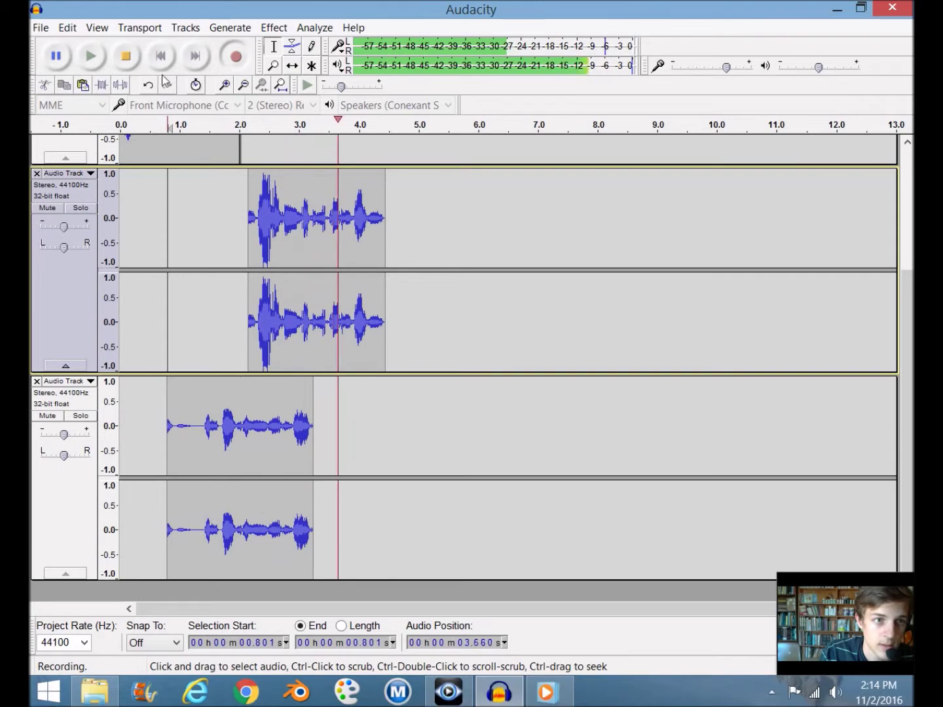
{"action": "key", "text": "space"}
{"action": "scroll", "coordinate": [345, 486], "scroll_direction": "up", "scroll_amount": 3}
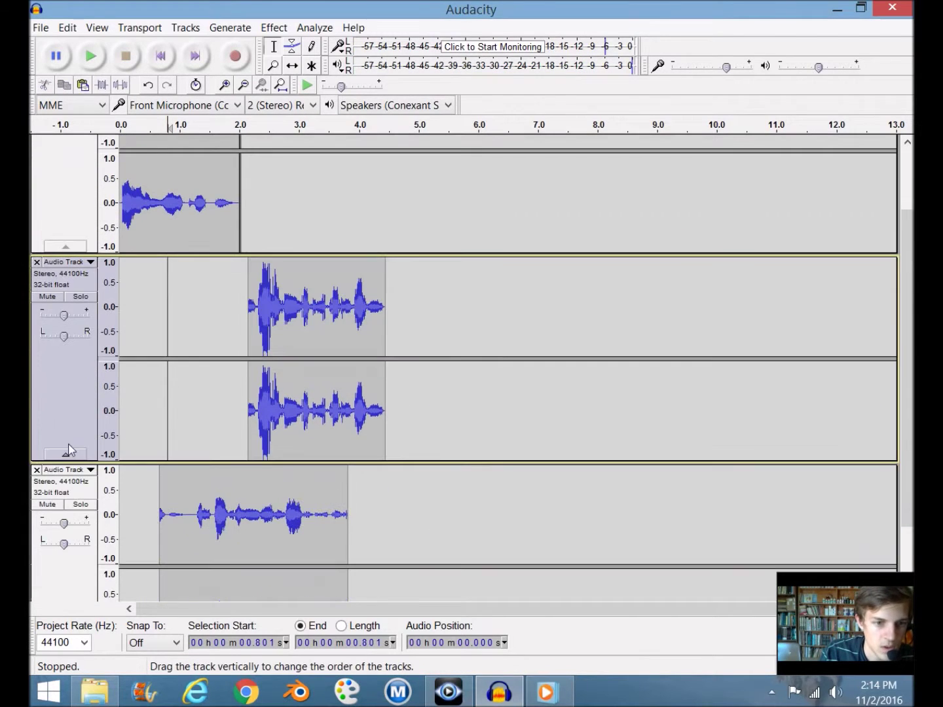
{"action": "left_click", "coordinate": [36, 471]}
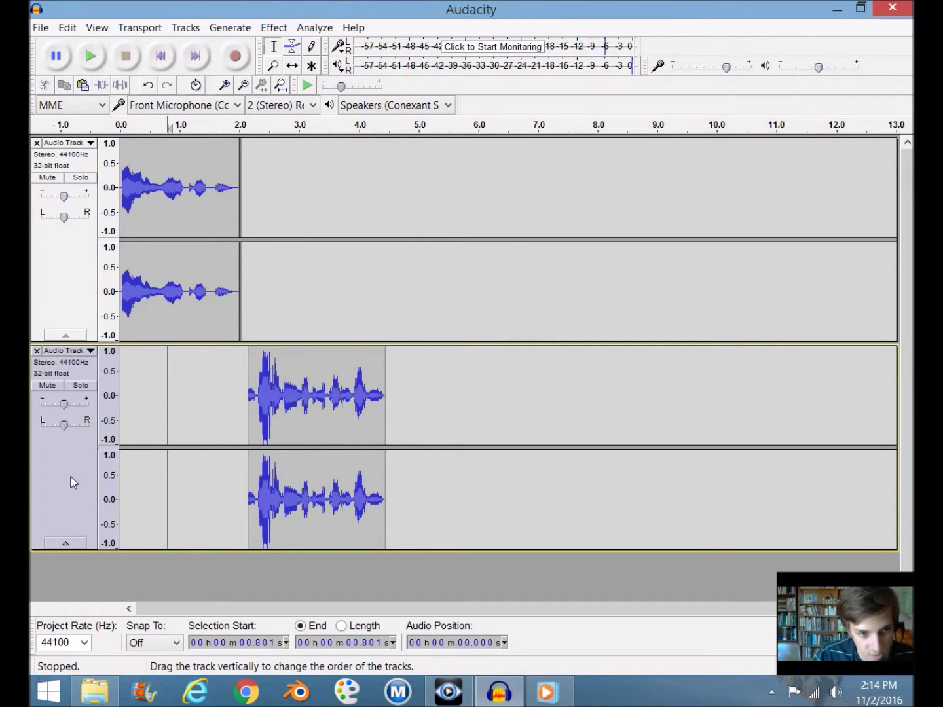
Mix and render both audio tracks into a single track and play it from the start
{"action": "double_click", "coordinate": [315, 458]}
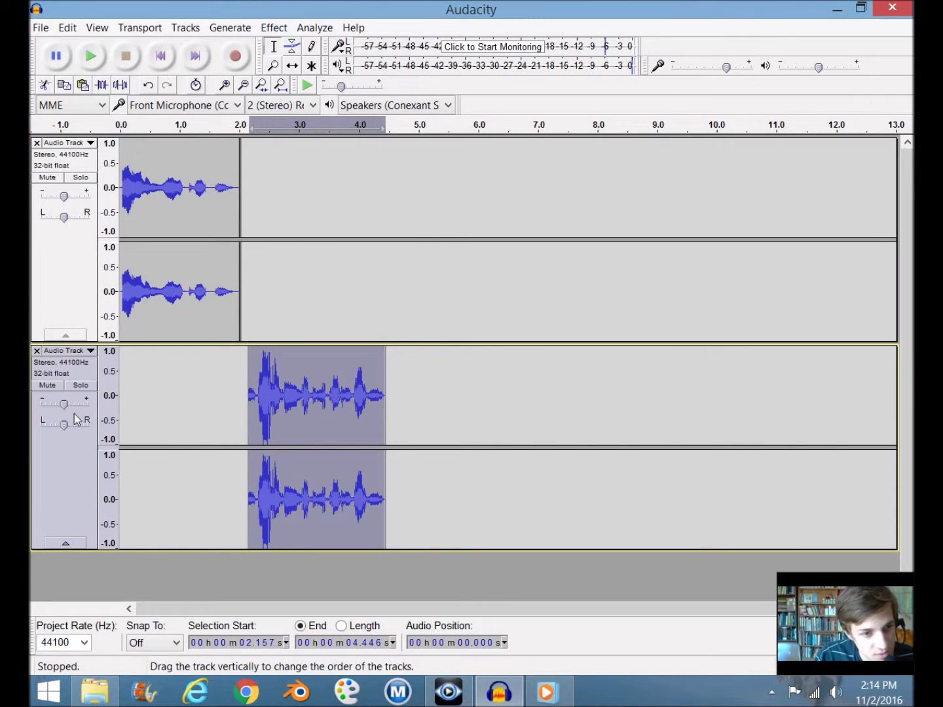
{"action": "left_click", "coordinate": [74, 258], "text": "shift"}
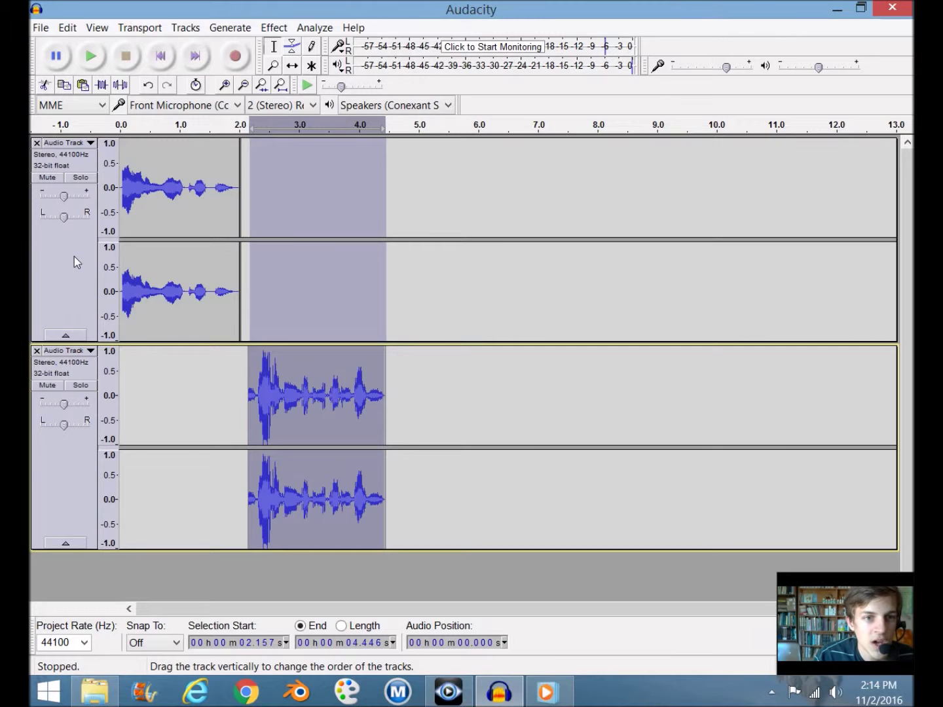
{"action": "left_click", "coordinate": [185, 28]}
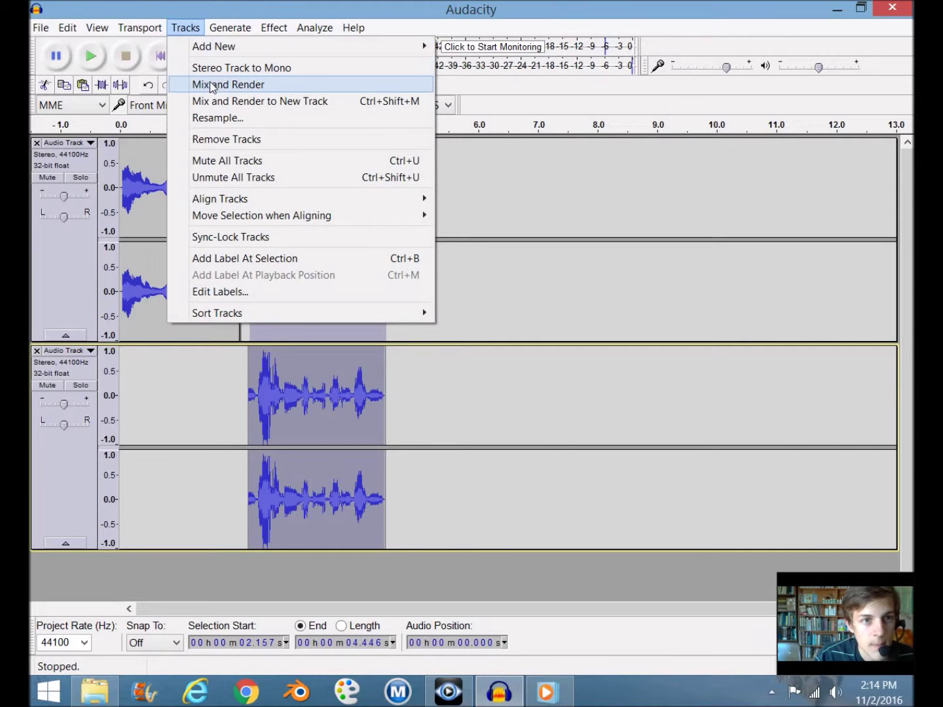
{"action": "left_click", "coordinate": [210, 87]}
{"action": "left_click", "coordinate": [122, 124]}
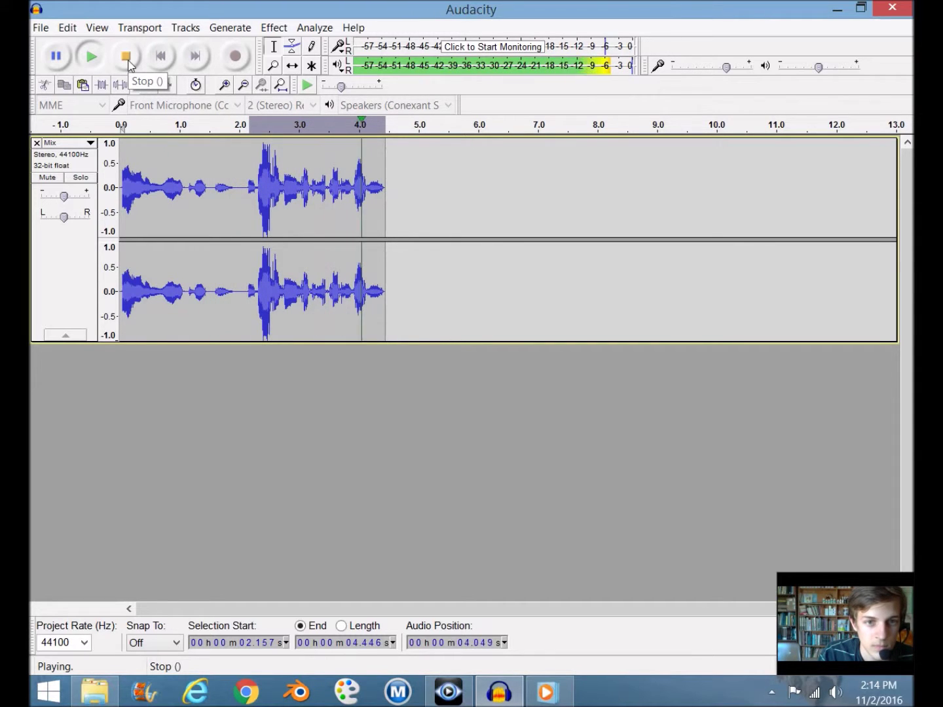
Record a new voice track starting at about 4.8 s, just after the mixed clip's end, about 3.4 s long
{"action": "left_click", "coordinate": [393, 208]}
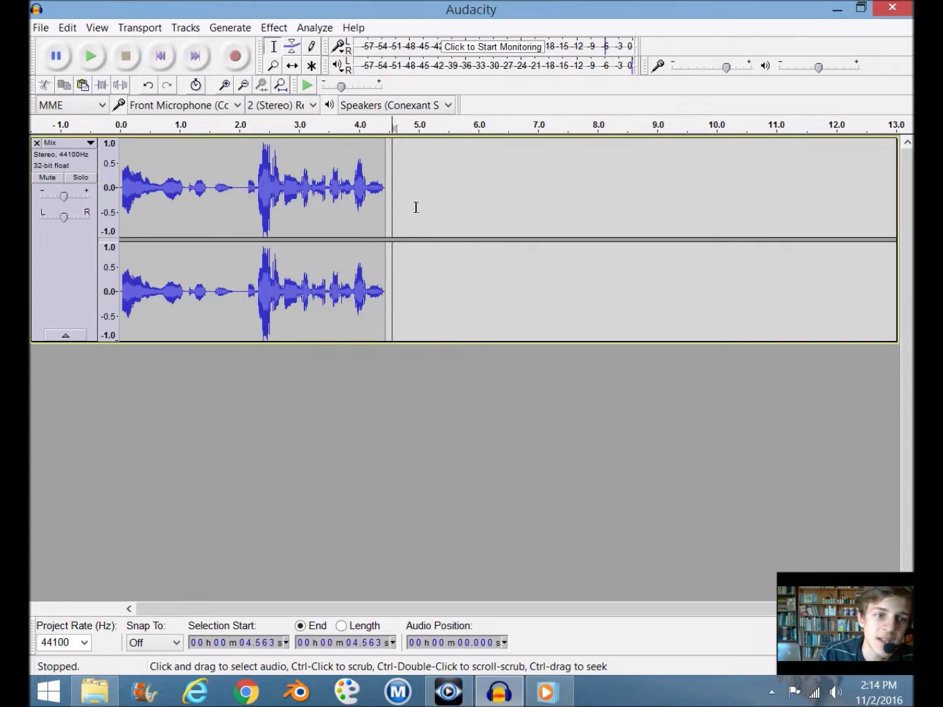
{"action": "left_click", "coordinate": [407, 200]}
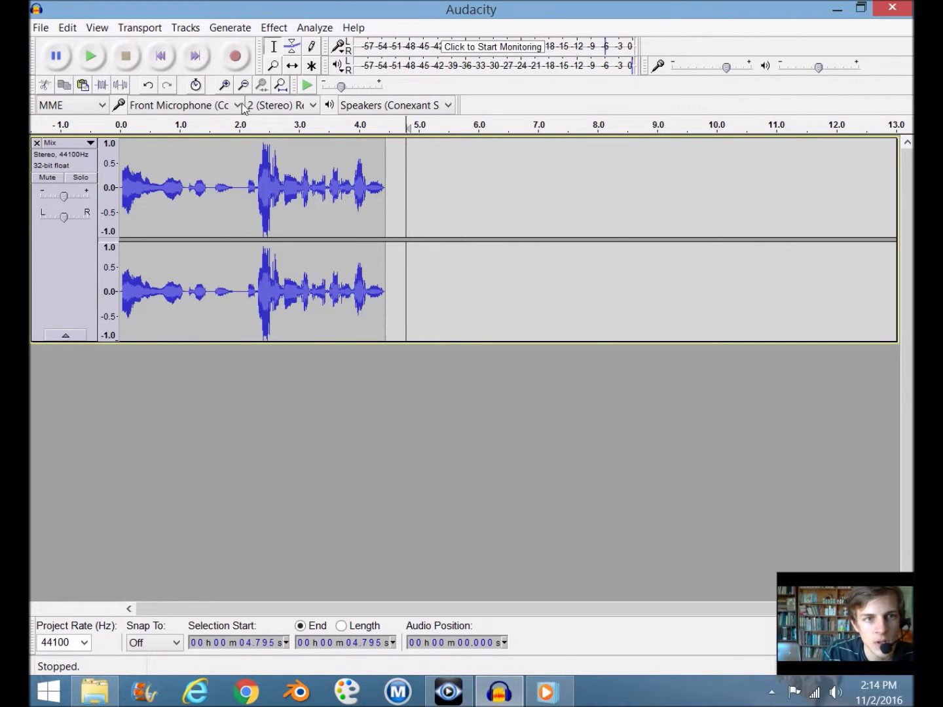
{"action": "left_click", "coordinate": [235, 57]}
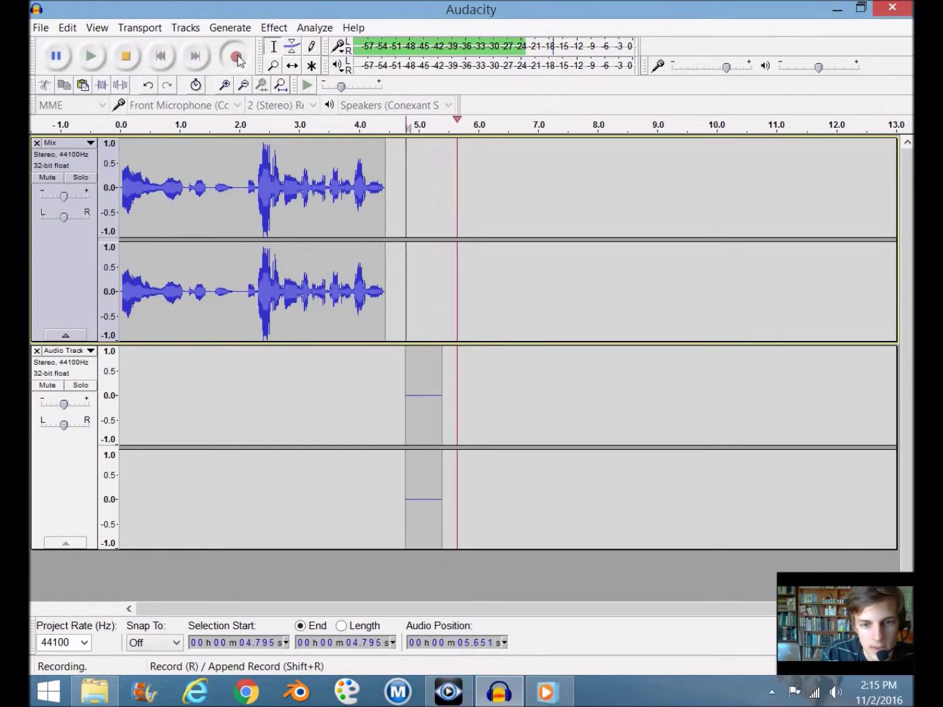
{"action": "left_click", "coordinate": [126, 57]}
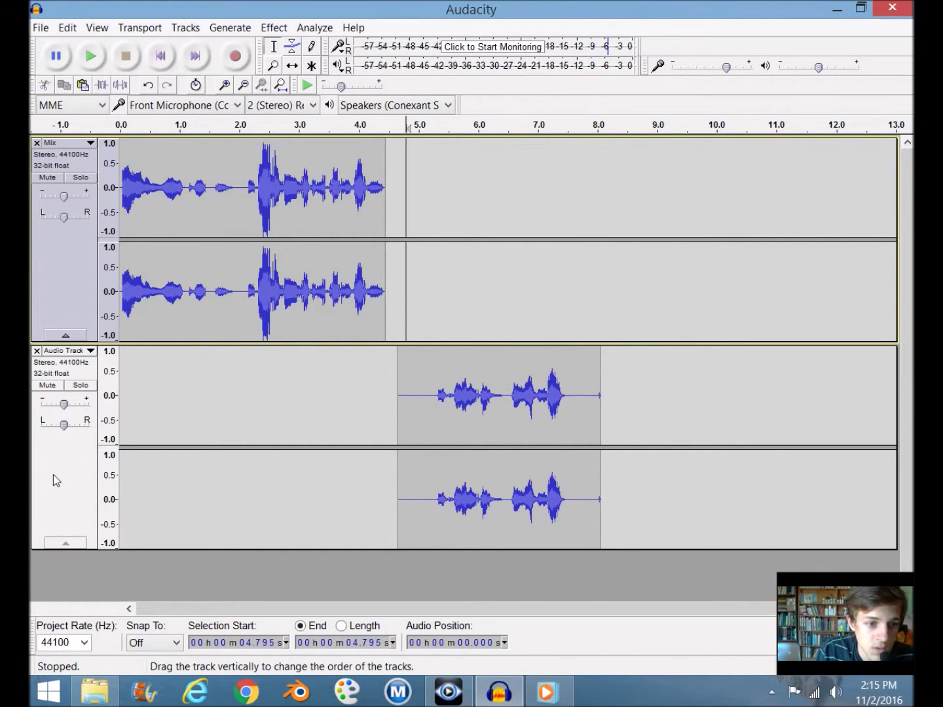
Amplify the whole newly recorded track with the suggested gain
{"action": "left_click", "coordinate": [63, 490]}
{"action": "left_click", "coordinate": [273, 28]}
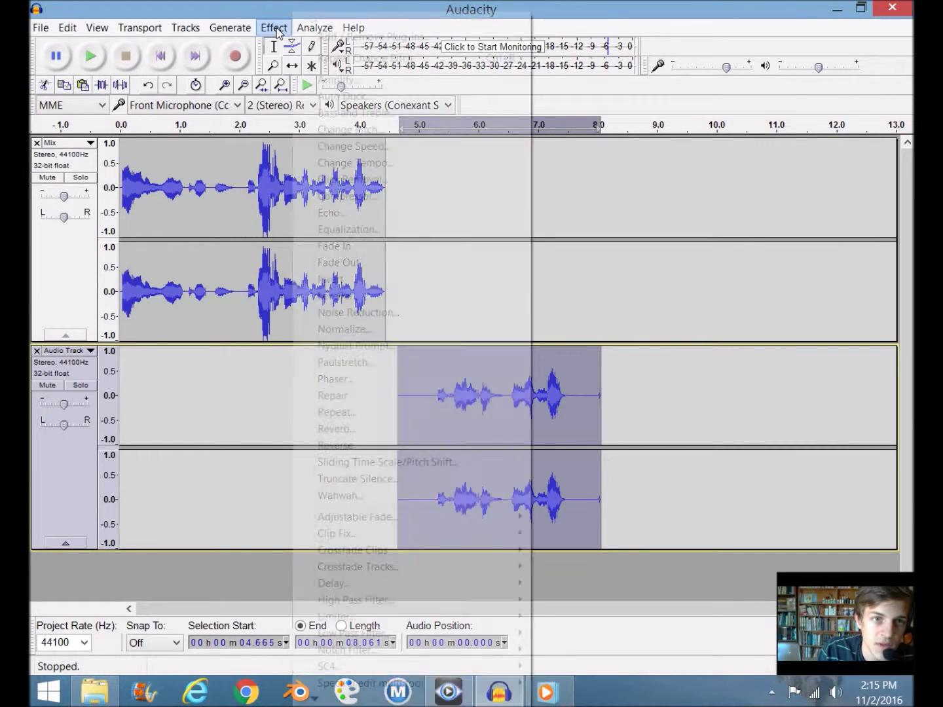
{"action": "left_click", "coordinate": [334, 78]}
{"action": "left_click", "coordinate": [520, 397]}
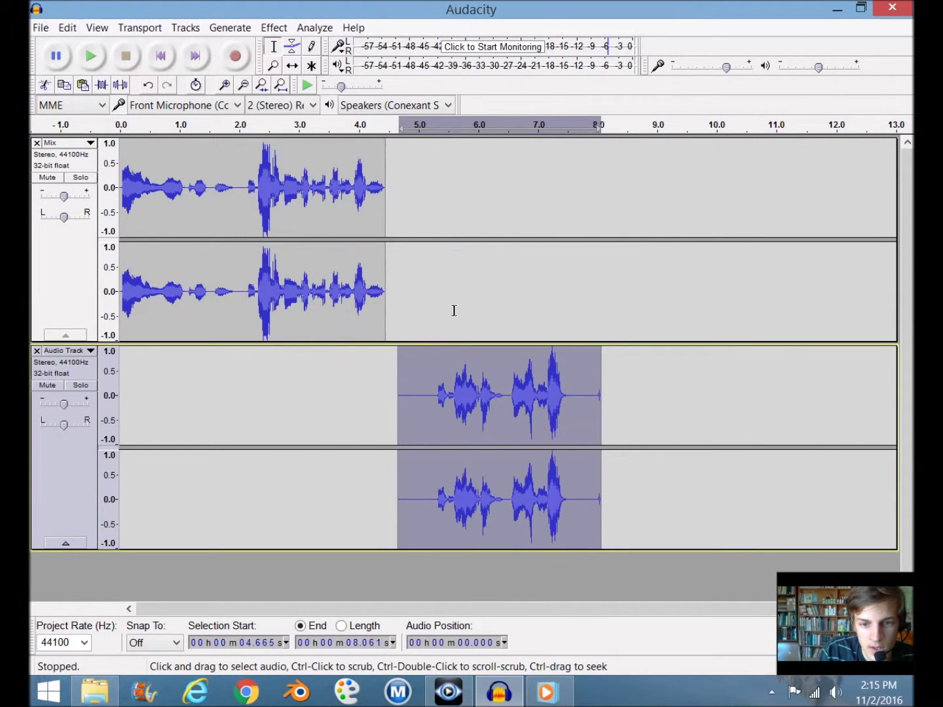
Start Change Pitch on the new clip and preview it with A as the target note
{"action": "left_click", "coordinate": [273, 33]}
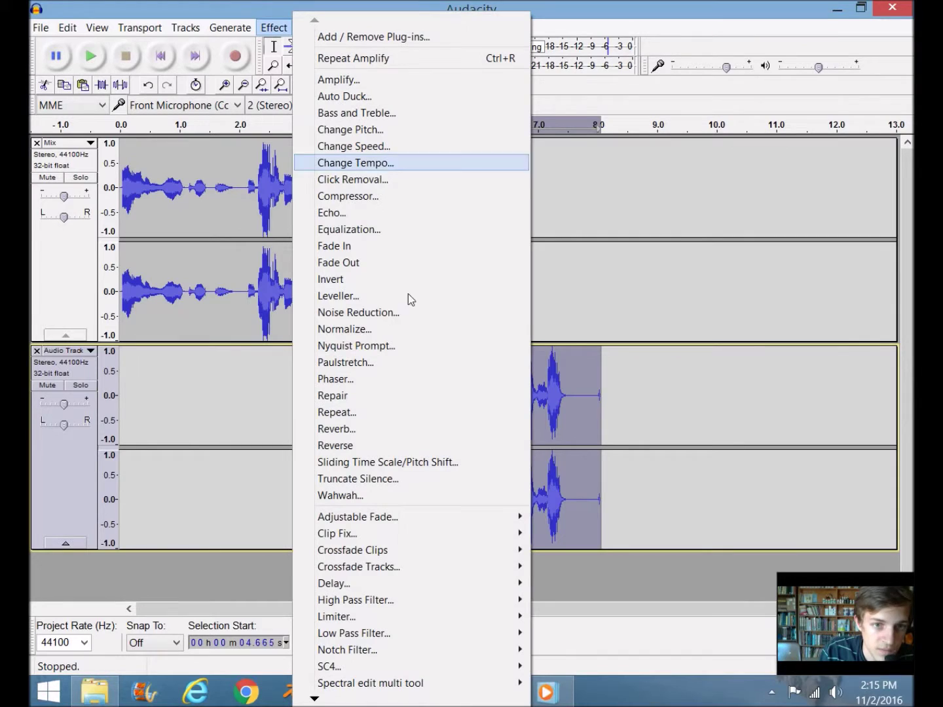
{"action": "left_click", "coordinate": [364, 132]}
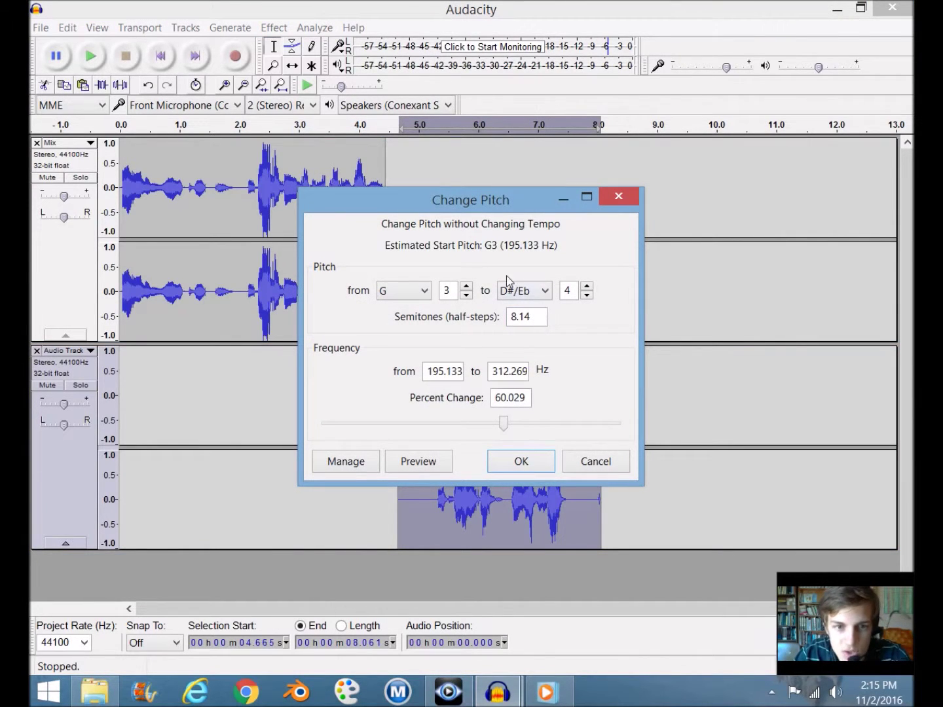
{"action": "left_click", "coordinate": [427, 292]}
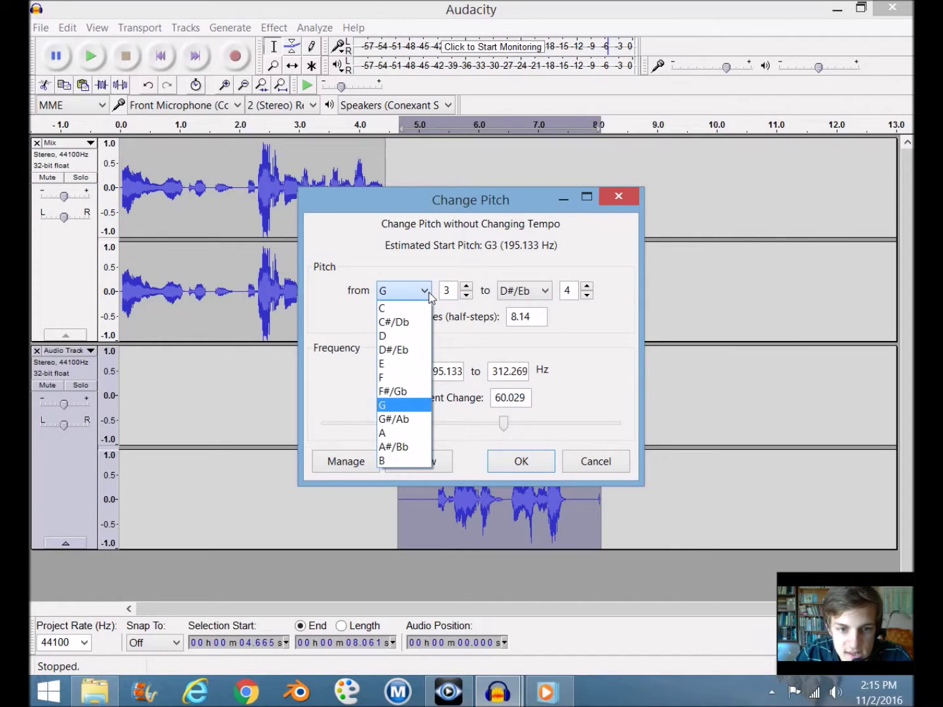
{"action": "left_click", "coordinate": [430, 296]}
{"action": "left_click", "coordinate": [544, 295]}
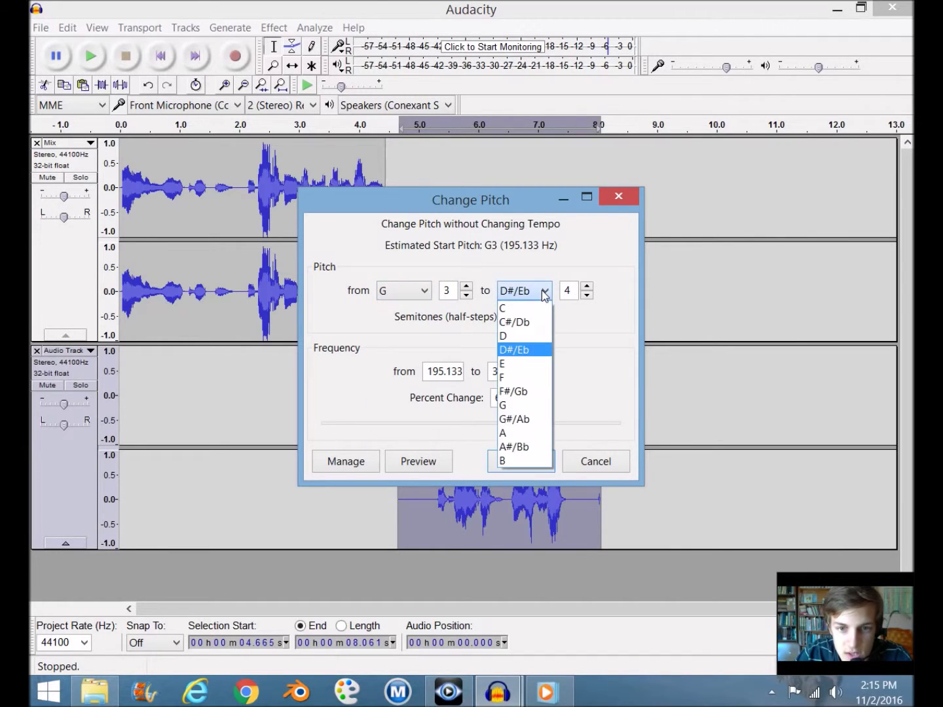
{"action": "left_click", "coordinate": [518, 432]}
{"action": "left_click", "coordinate": [419, 462]}
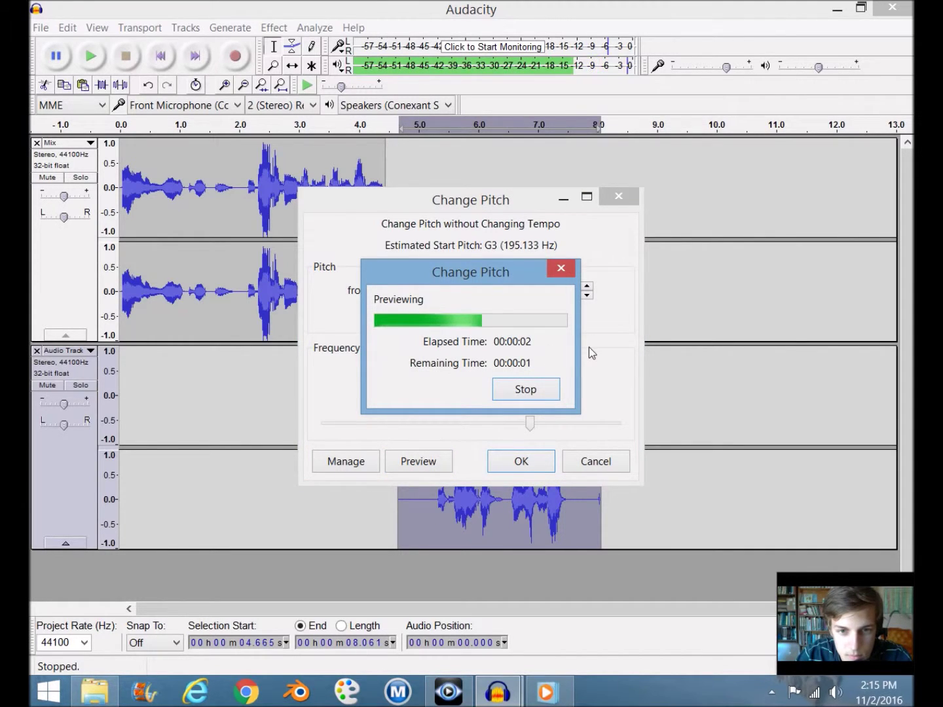
Set the target note to C and preview the pitch change on the new clip
{"action": "left_click", "coordinate": [524, 291]}
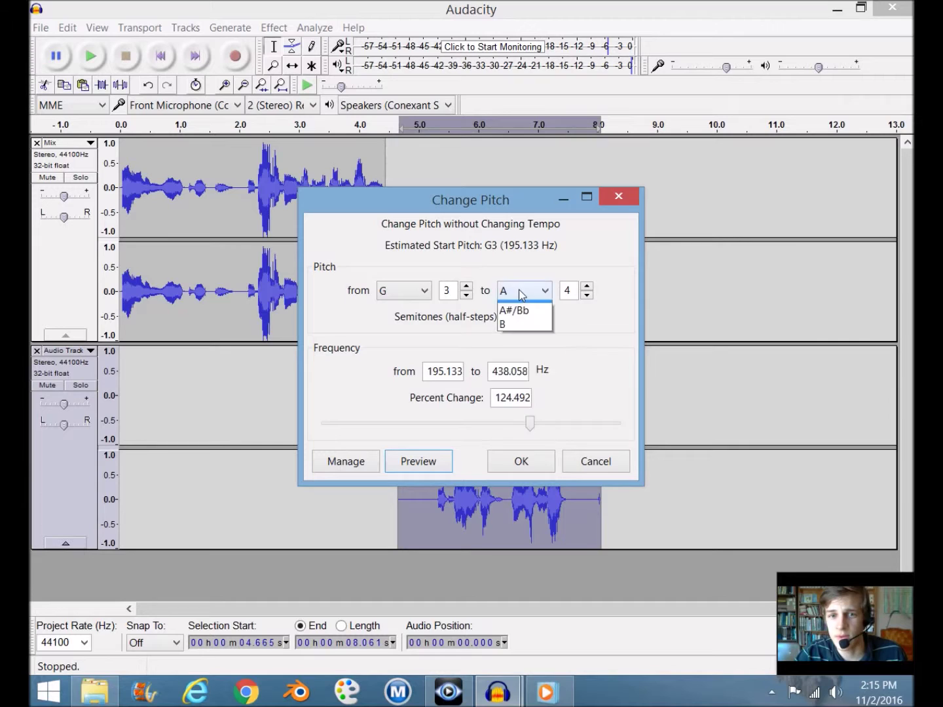
{"action": "left_click", "coordinate": [517, 307]}
{"action": "left_click", "coordinate": [432, 464]}
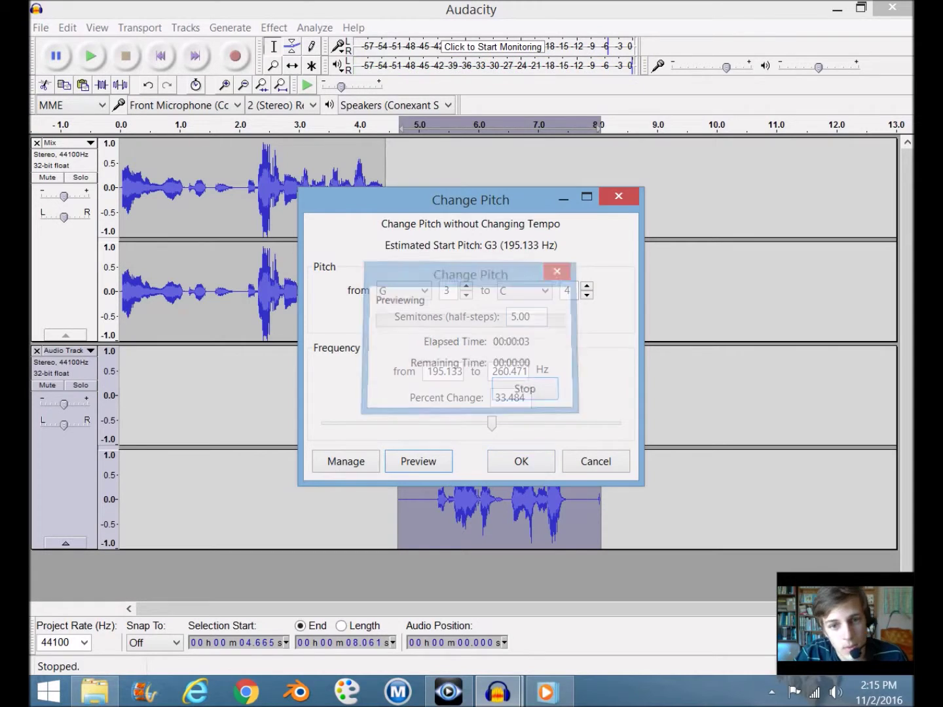
Try D#/Eb and G#/Ab as the target note, and set it back to C
{"action": "left_click", "coordinate": [524, 290]}
{"action": "left_click", "coordinate": [518, 351]}
{"action": "left_click", "coordinate": [528, 293]}
{"action": "left_click", "coordinate": [519, 419]}
{"action": "left_click", "coordinate": [545, 291]}
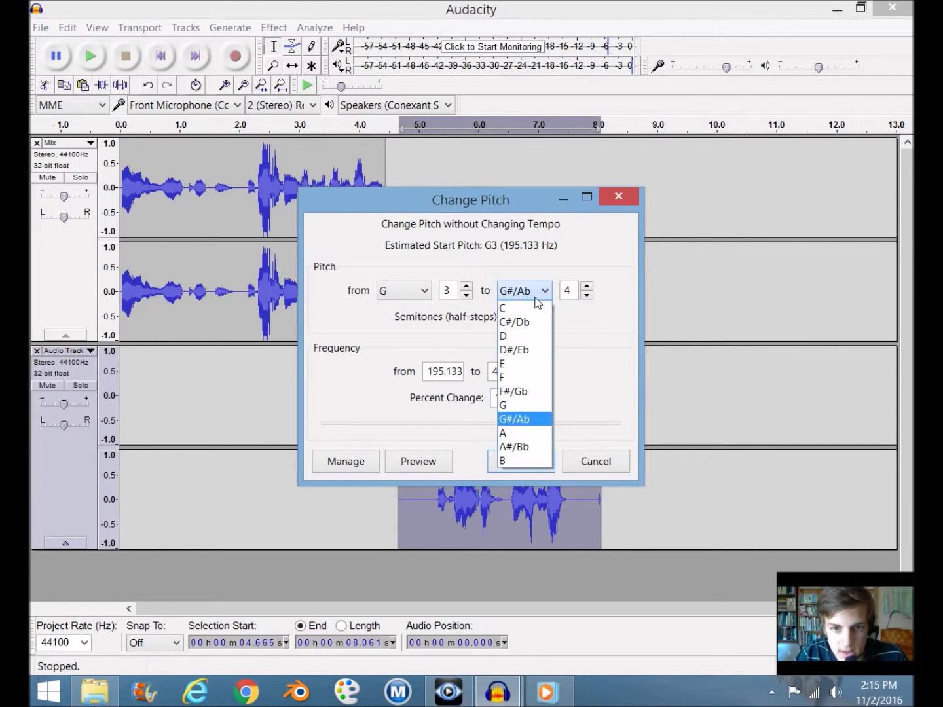
{"action": "left_click", "coordinate": [510, 307]}
{"action": "left_click", "coordinate": [419, 293]}
{"action": "left_click", "coordinate": [421, 293]}
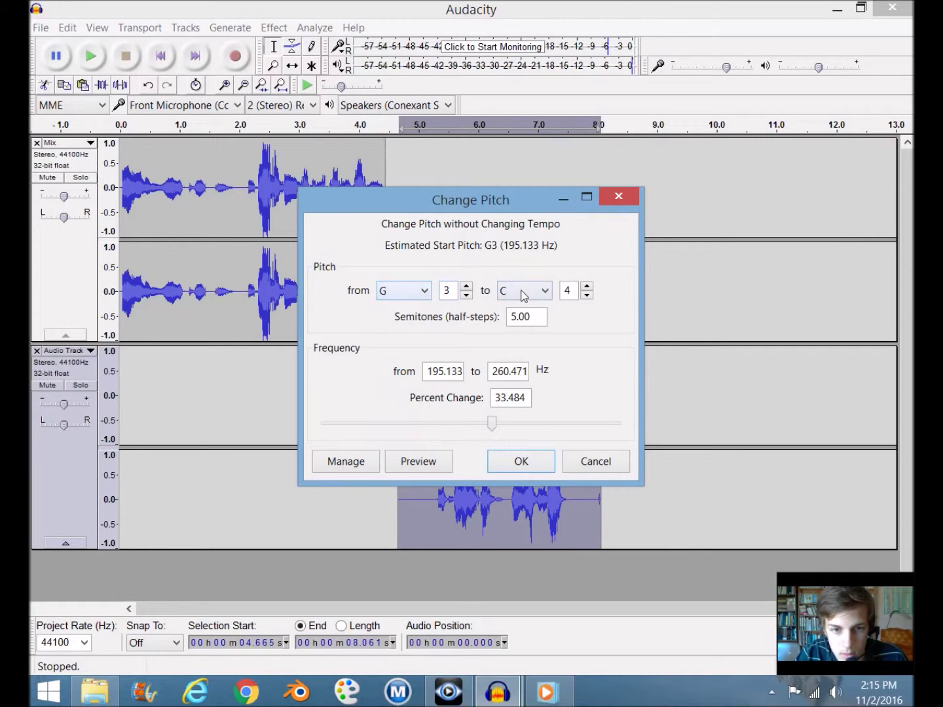
{"action": "double_click", "coordinate": [528, 395]}
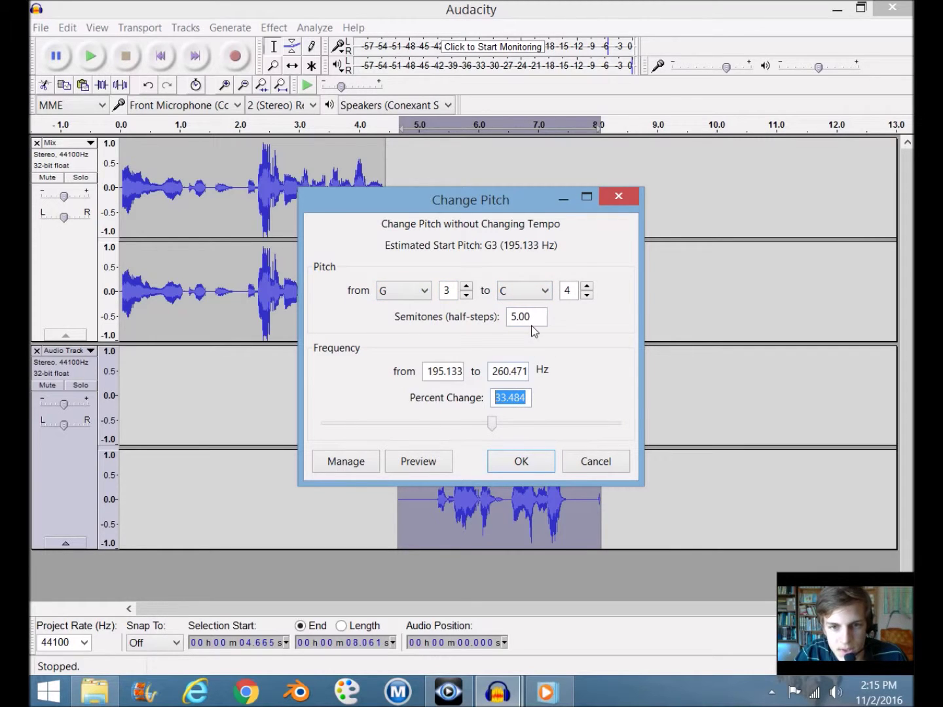
{"action": "left_click", "coordinate": [547, 290]}
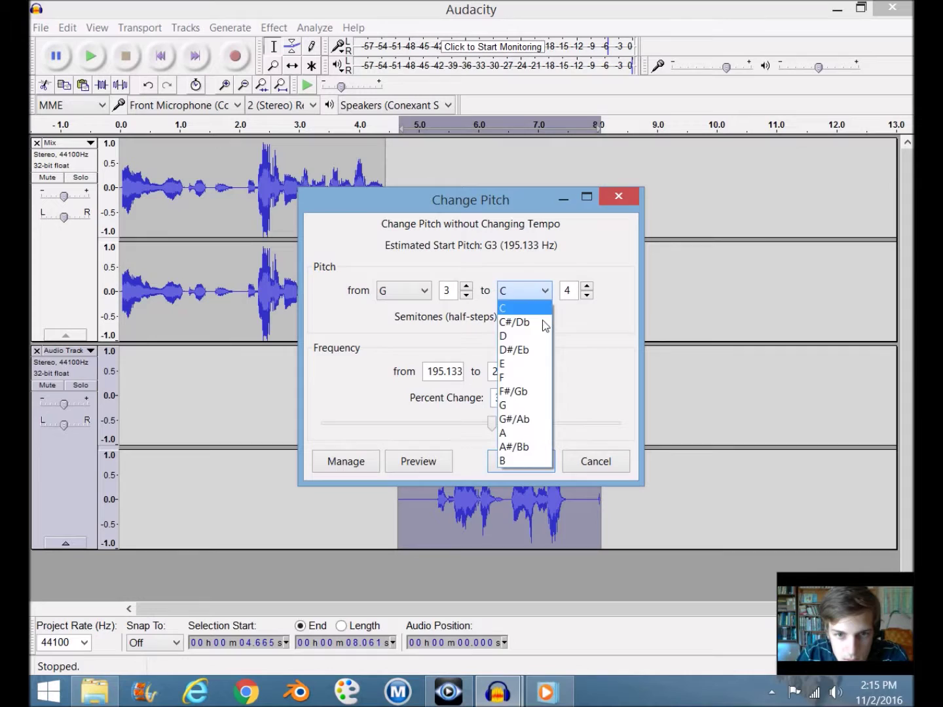
{"action": "left_click", "coordinate": [517, 308]}
{"action": "left_click", "coordinate": [544, 291]}
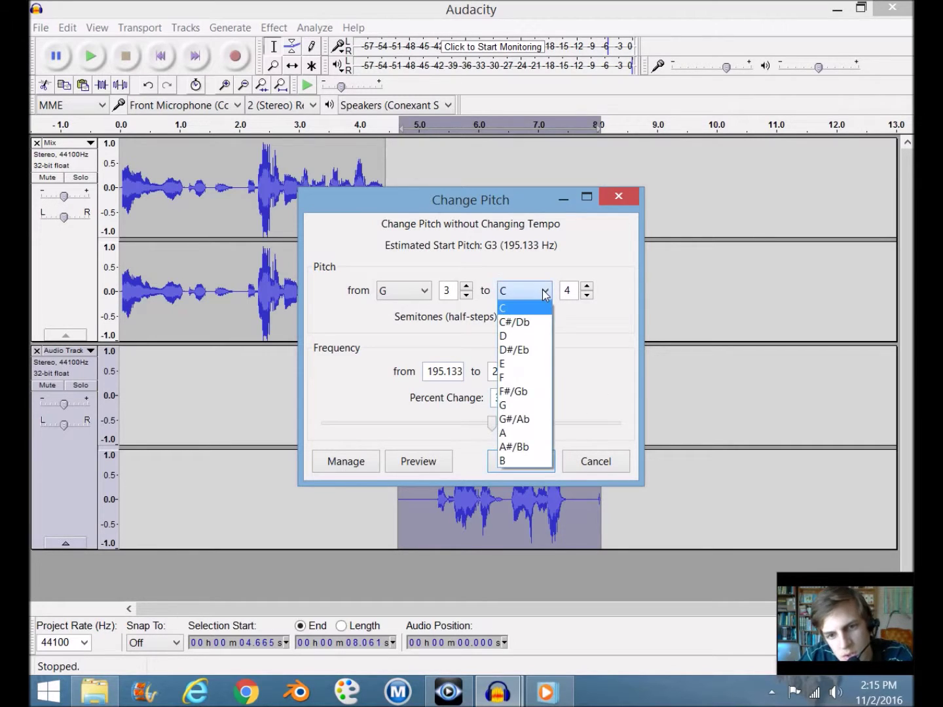
{"action": "left_click", "coordinate": [524, 308]}
Lower the target pitch to C in octave 1, then preview and apply the pitch change to the new clip
{"action": "left_click", "coordinate": [587, 296]}
{"action": "left_click", "coordinate": [588, 296]}
{"action": "left_click", "coordinate": [537, 291]}
{"action": "left_click", "coordinate": [524, 307]}
{"action": "left_click", "coordinate": [588, 296]}
{"action": "left_click", "coordinate": [587, 295]}
{"action": "left_click", "coordinate": [589, 286]}
{"action": "left_click", "coordinate": [587, 296]}
{"action": "left_click", "coordinate": [589, 287]}
{"action": "left_click", "coordinate": [587, 296]}
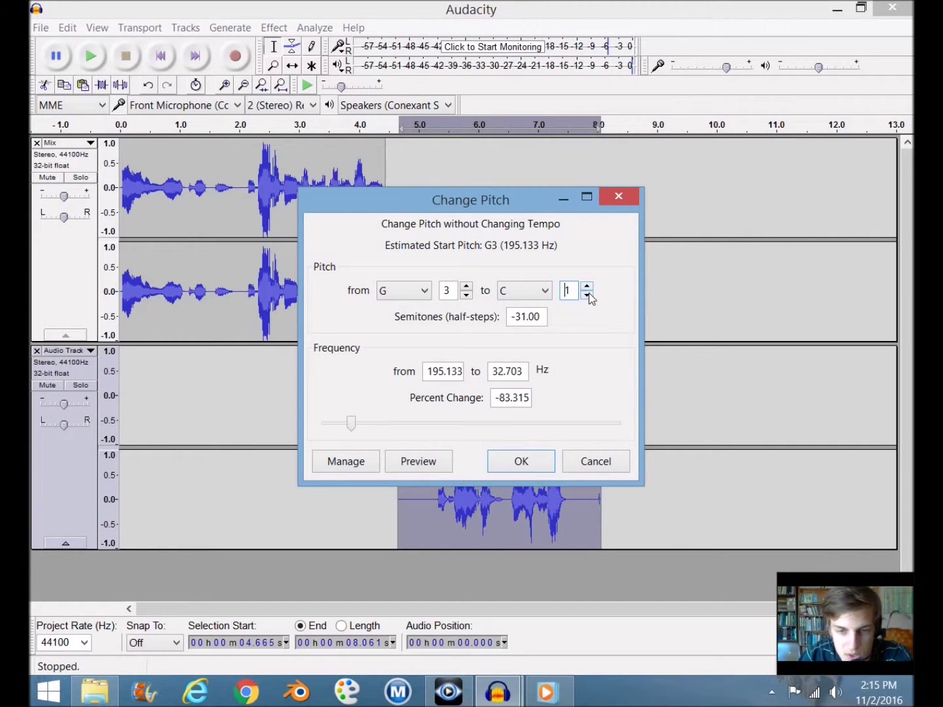
{"action": "left_click", "coordinate": [426, 459]}
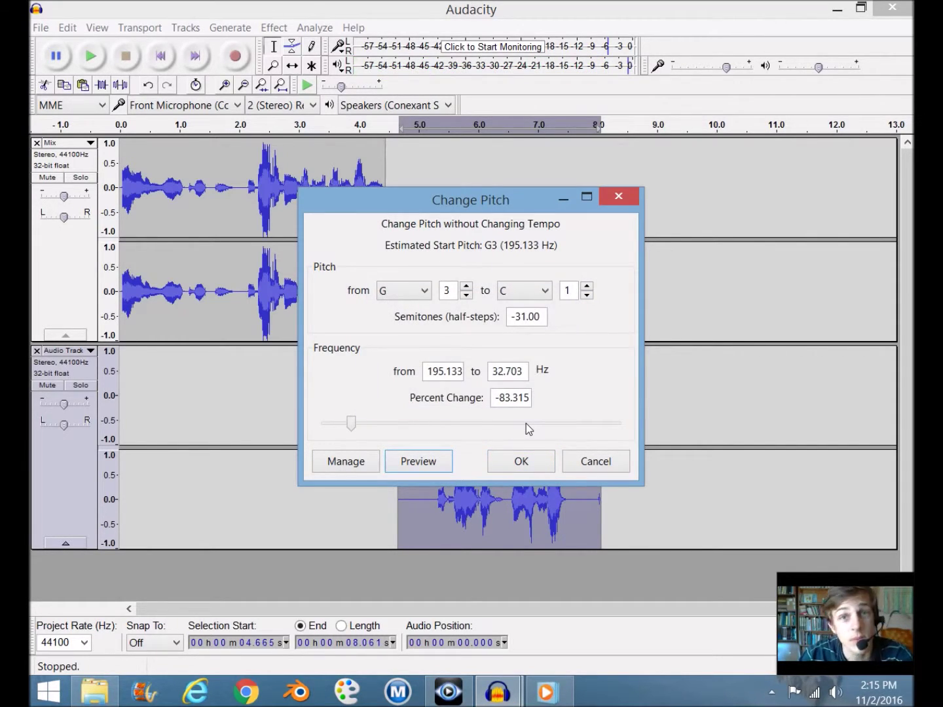
{"action": "left_click", "coordinate": [542, 462]}
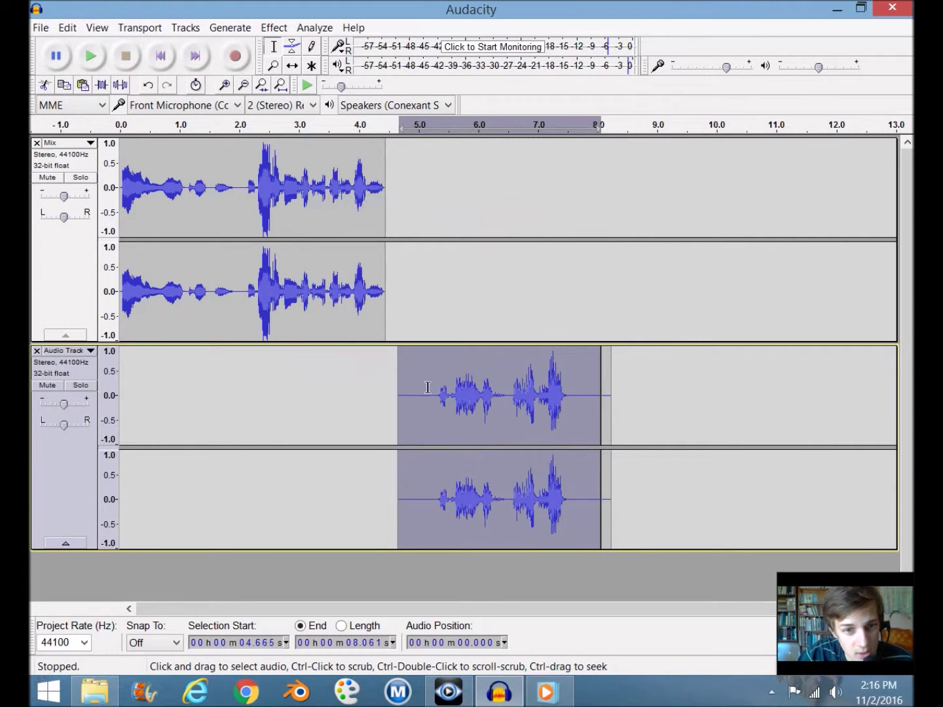
Mix the two stereo tracks down into a single track and play it from the start
{"action": "left_click", "coordinate": [72, 260], "text": "shift"}
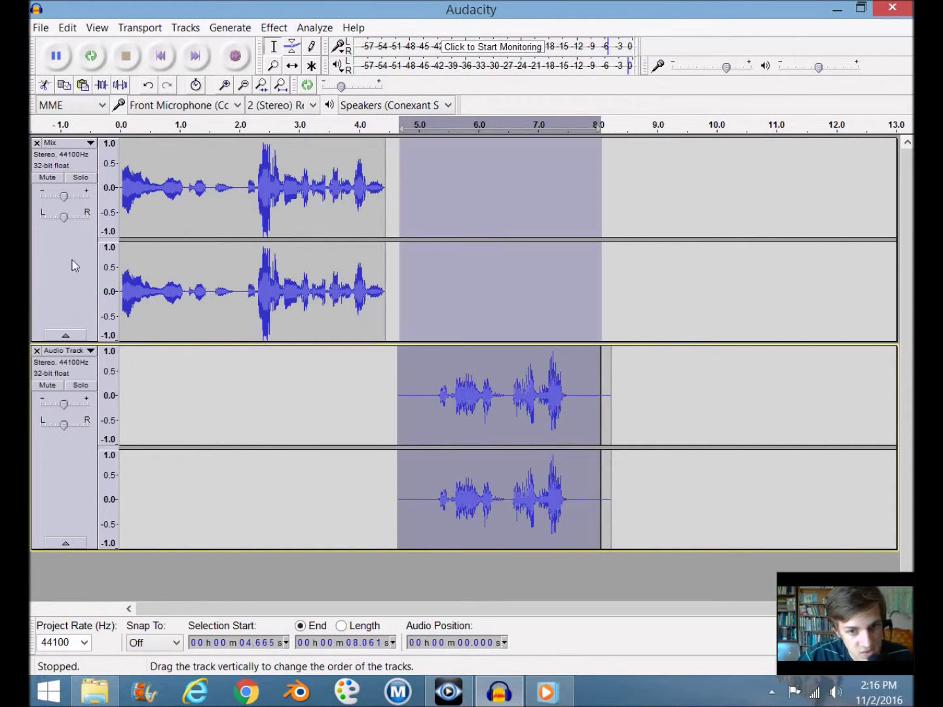
{"action": "left_click", "coordinate": [190, 31]}
{"action": "left_click", "coordinate": [230, 86]}
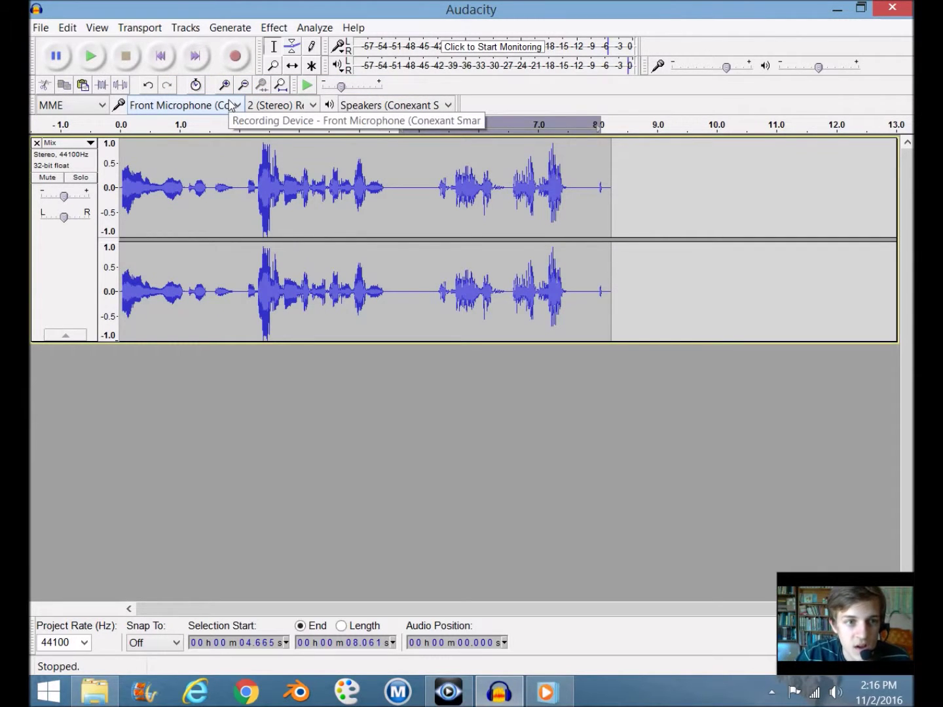
{"action": "left_click", "coordinate": [120, 127]}
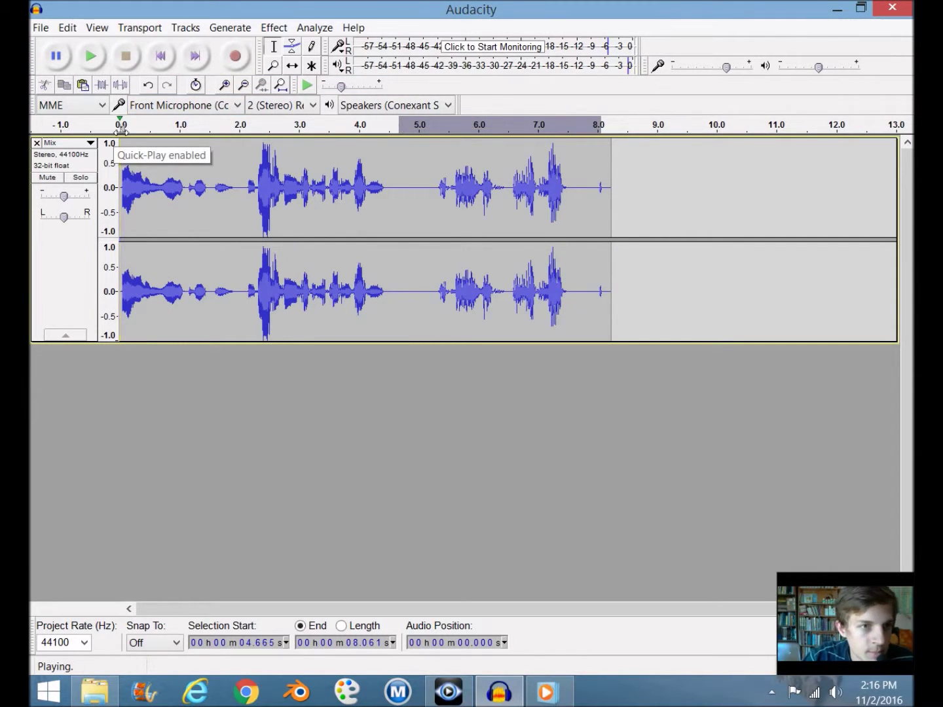
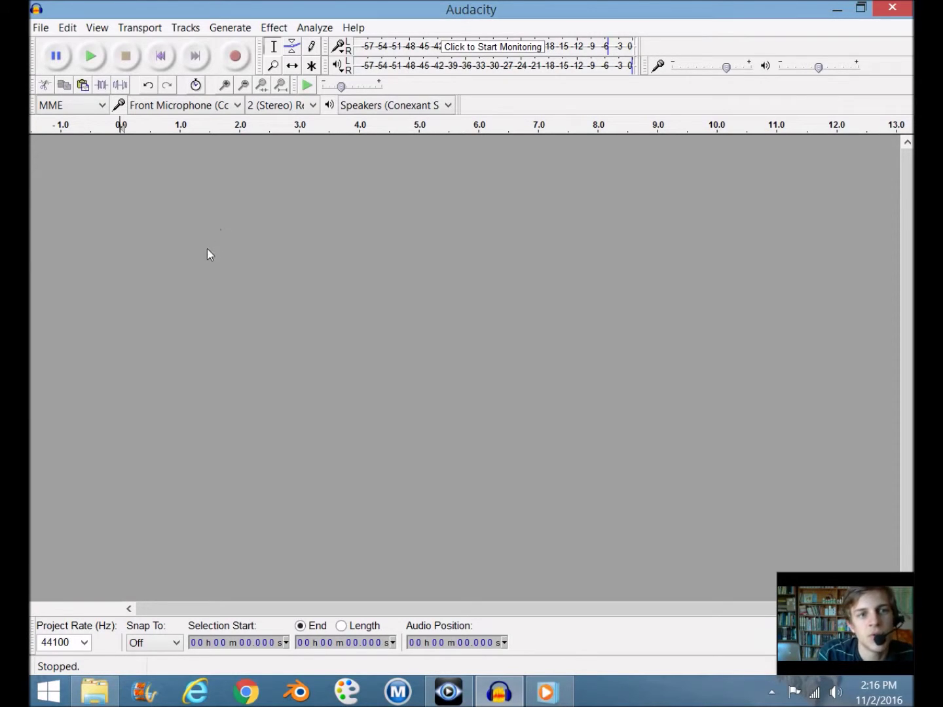
Record a new voice clip of about 13 seconds and trim the surplus audio from its end and start
{"action": "left_click", "coordinate": [237, 58]}
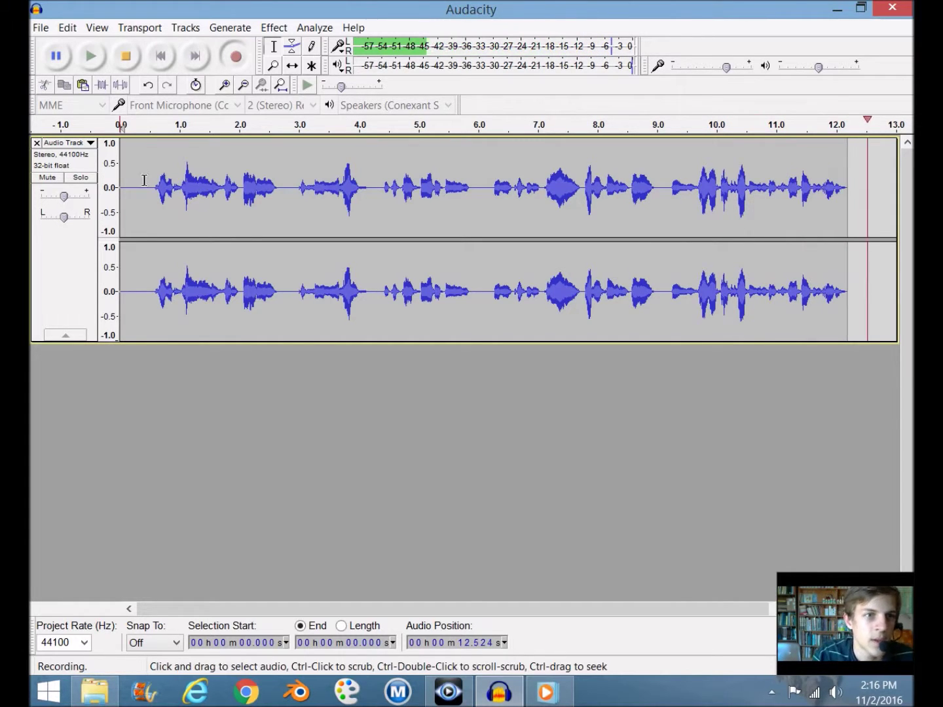
{"action": "left_click", "coordinate": [126, 56]}
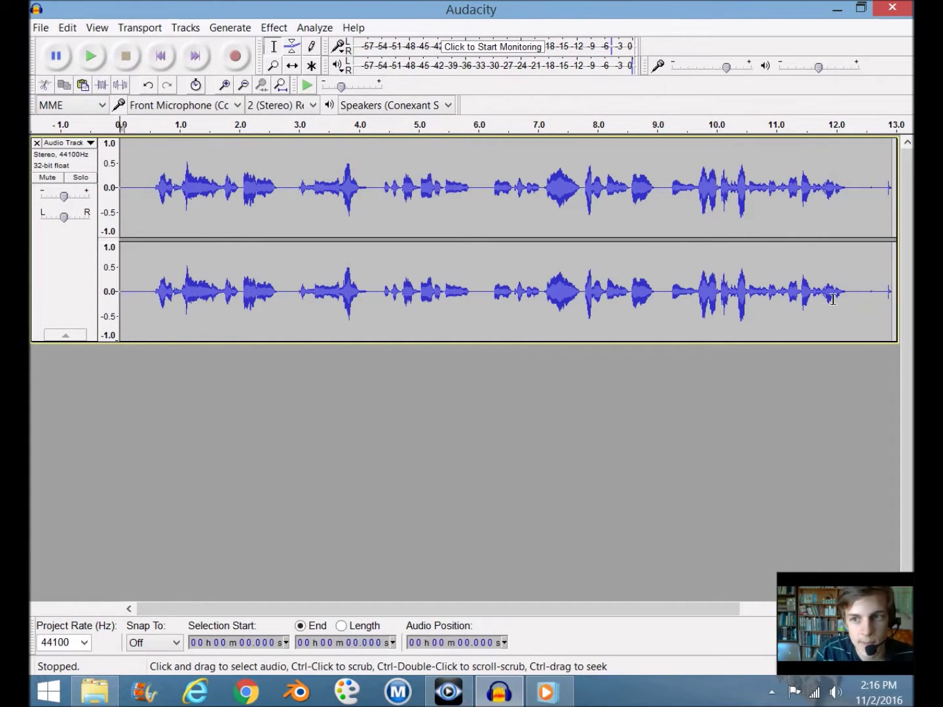
{"action": "left_click_drag", "start_coordinate": [868, 210], "coordinate": [910, 213]}
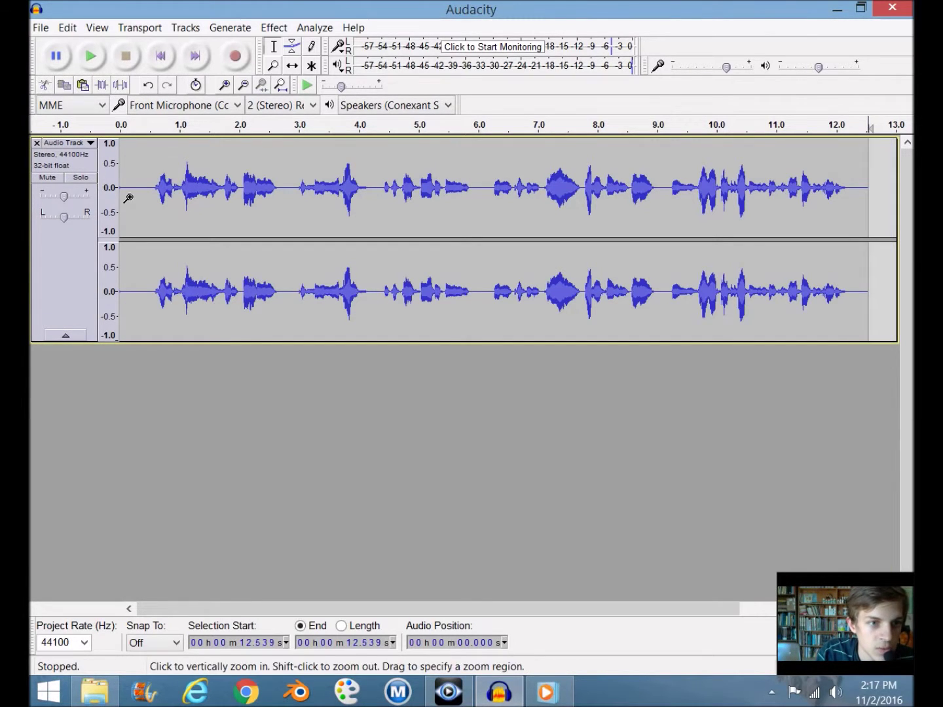
{"action": "left_click_drag", "start_coordinate": [133, 196], "coordinate": [49, 180]}
{"action": "left_click", "coordinate": [45, 86]}
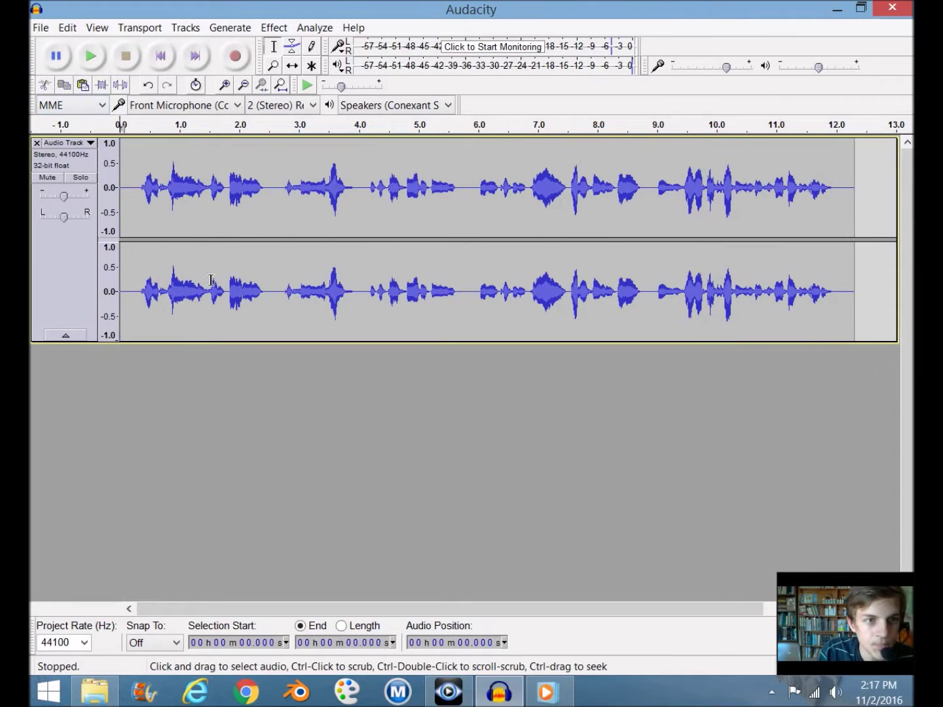
Select the whole track and play it, skipping ahead to about the 10-second mark
{"action": "left_click", "coordinate": [67, 259]}
{"action": "left_click", "coordinate": [91, 56]}
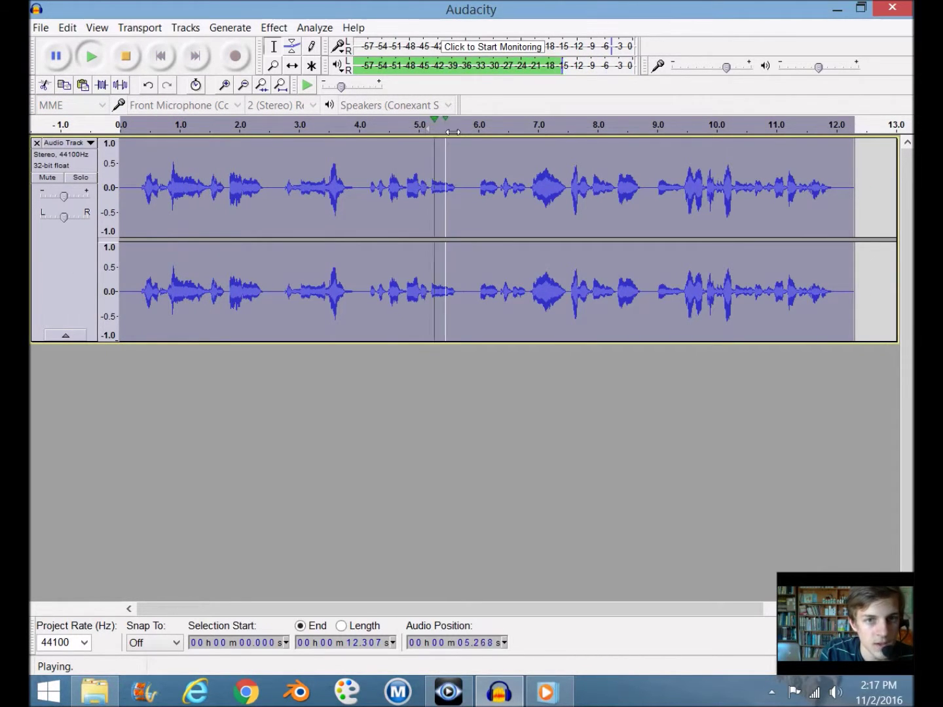
{"action": "left_click", "coordinate": [725, 125]}
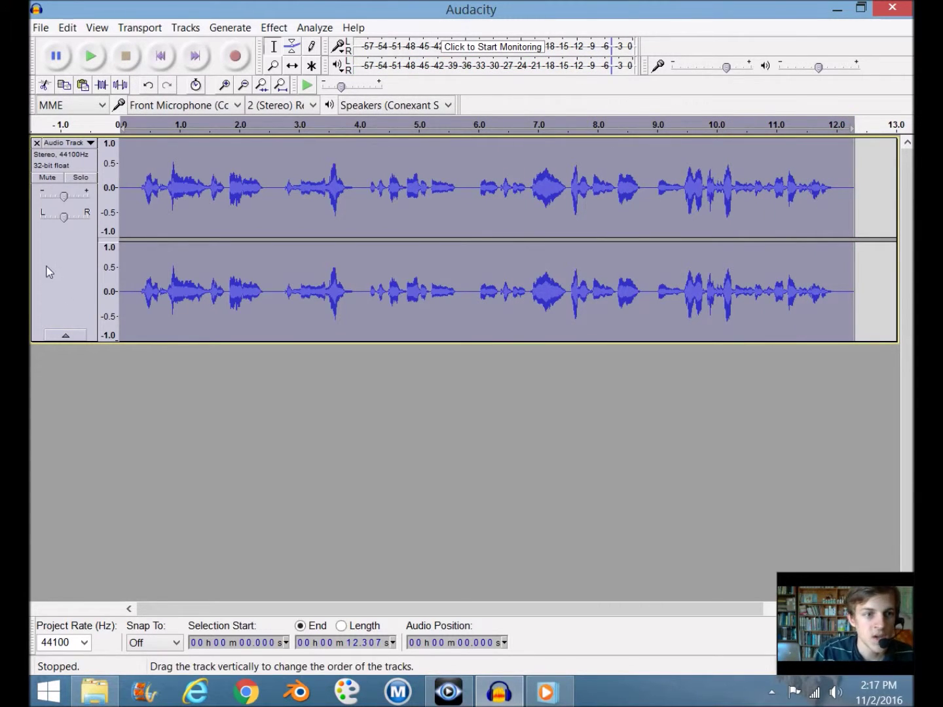
Try Change Speed on the whole track with a percent change of -20
{"action": "left_click", "coordinate": [275, 29]}
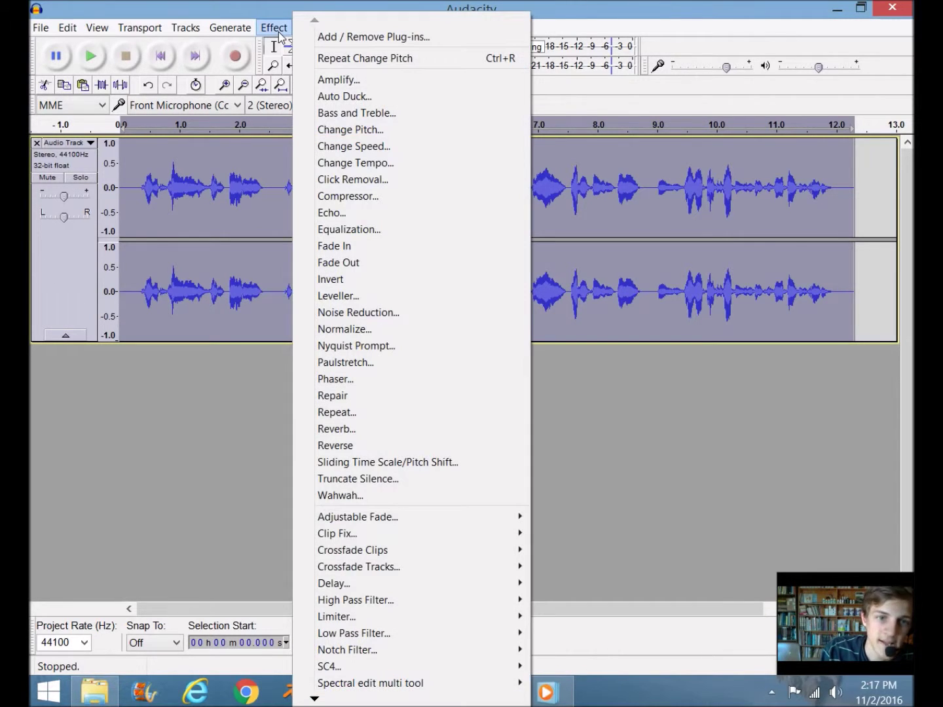
{"action": "left_click", "coordinate": [386, 147]}
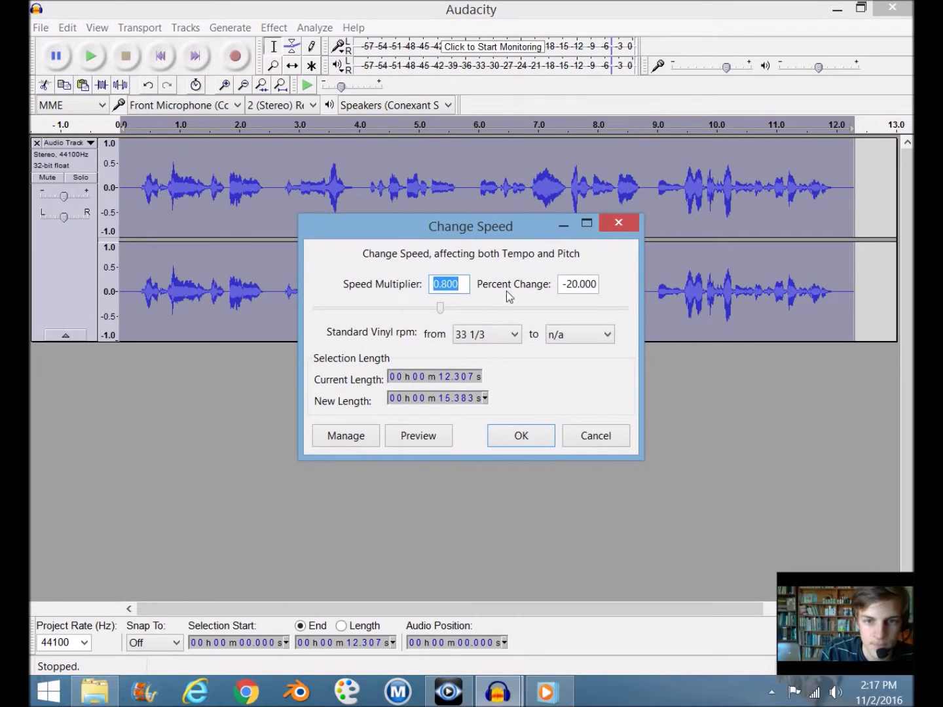
{"action": "key", "text": "Tab"}
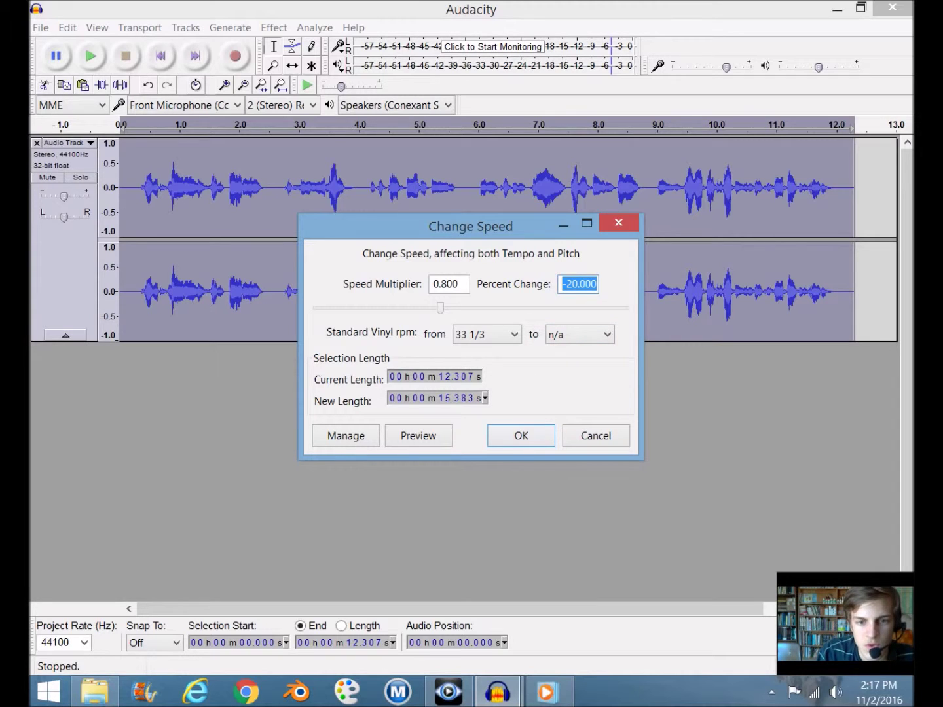
{"action": "left_click", "coordinate": [506, 435]}
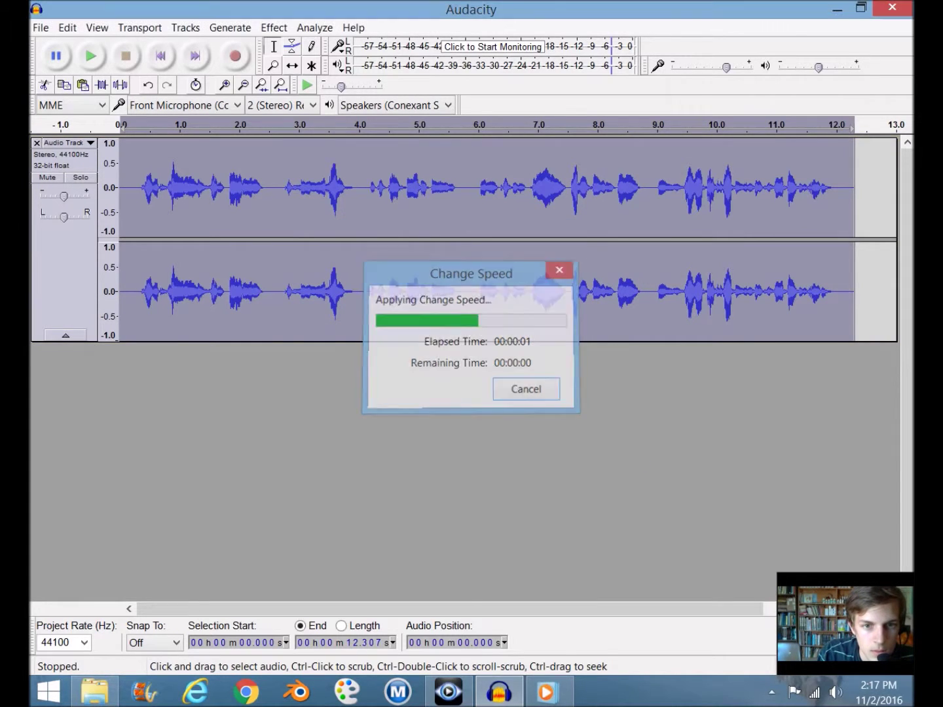
Apply Change Speed to the whole track with a percent change of 70 and play the result
{"action": "left_click", "coordinate": [274, 27]}
{"action": "left_click", "coordinate": [354, 145]}
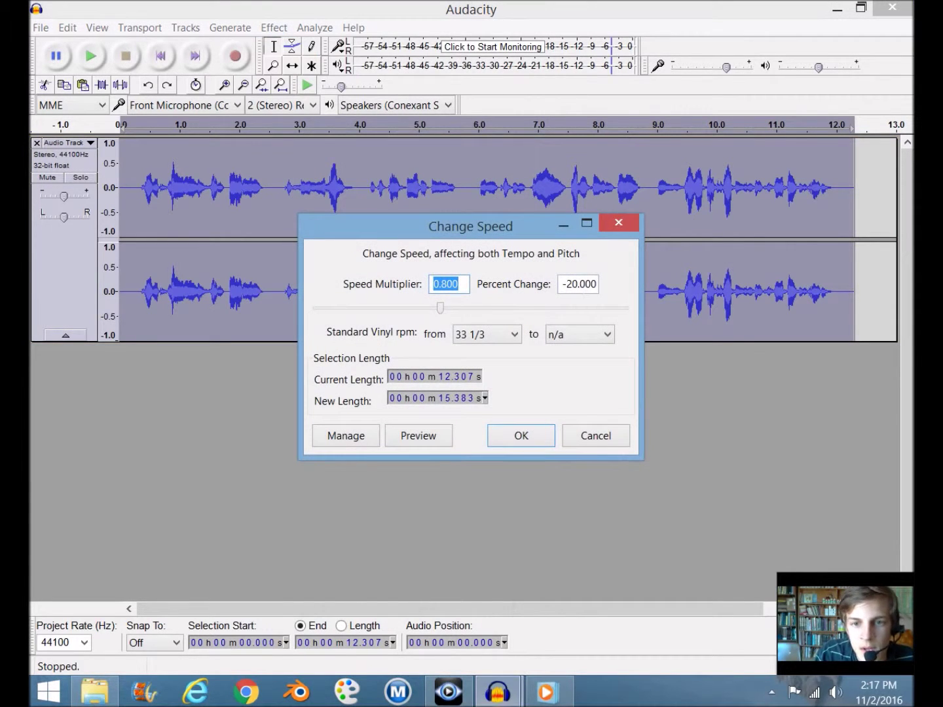
{"action": "key", "text": "Tab"}
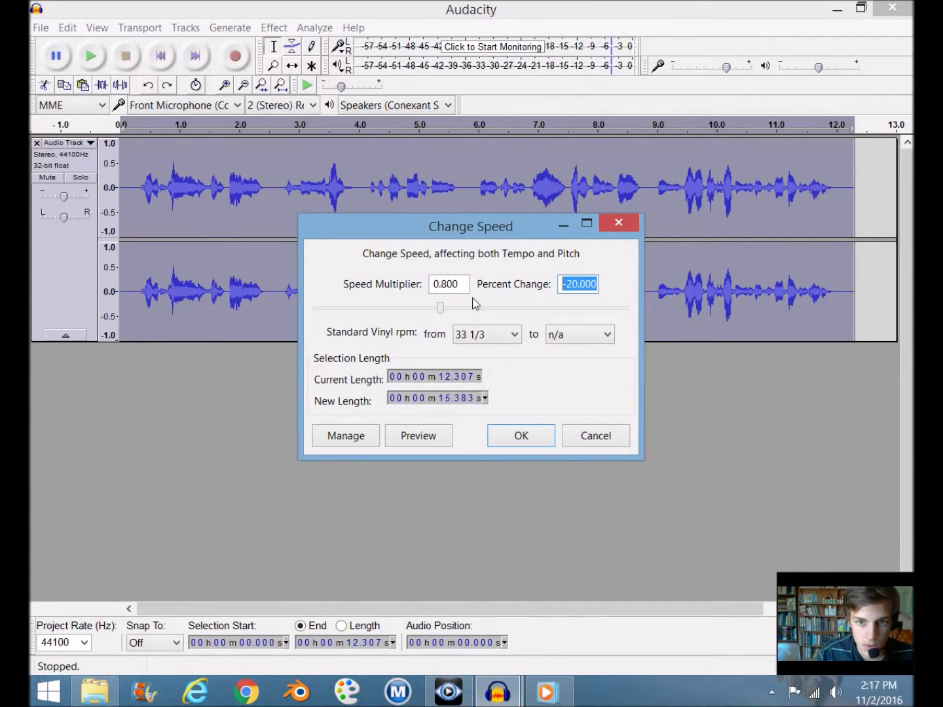
{"action": "type", "text": "20"}
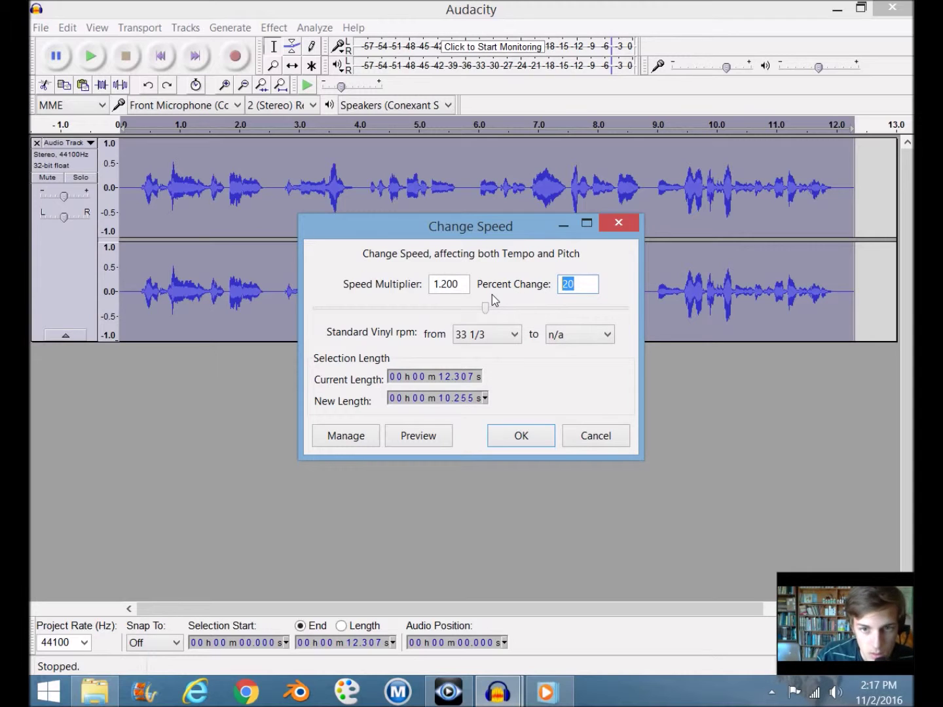
{"action": "left_click_drag", "start_coordinate": [487, 312], "coordinate": [512, 313]}
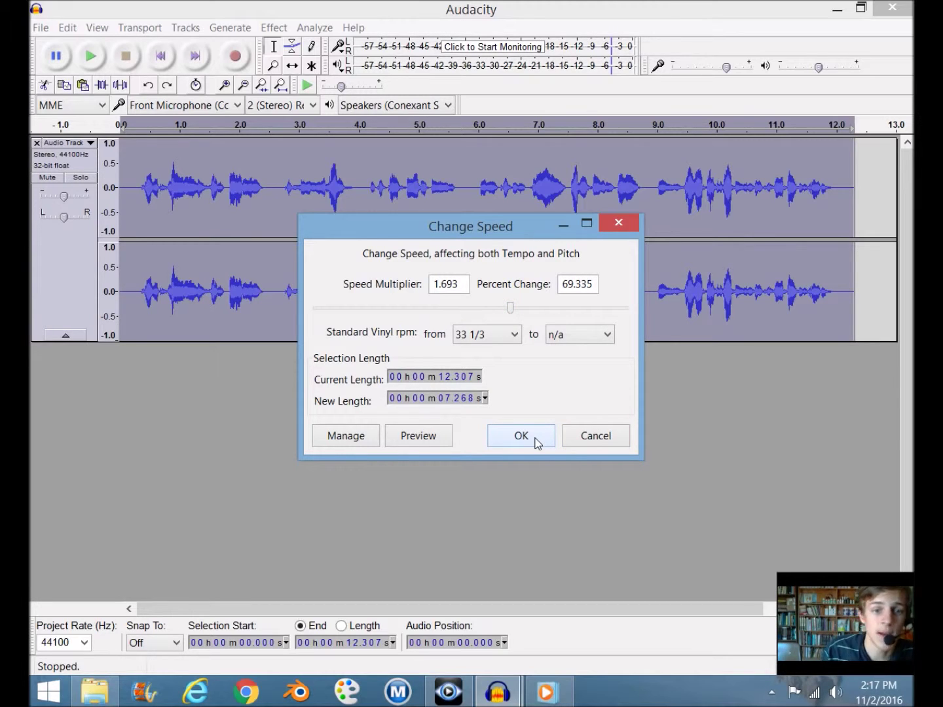
{"action": "key", "text": "shift+Tab"}
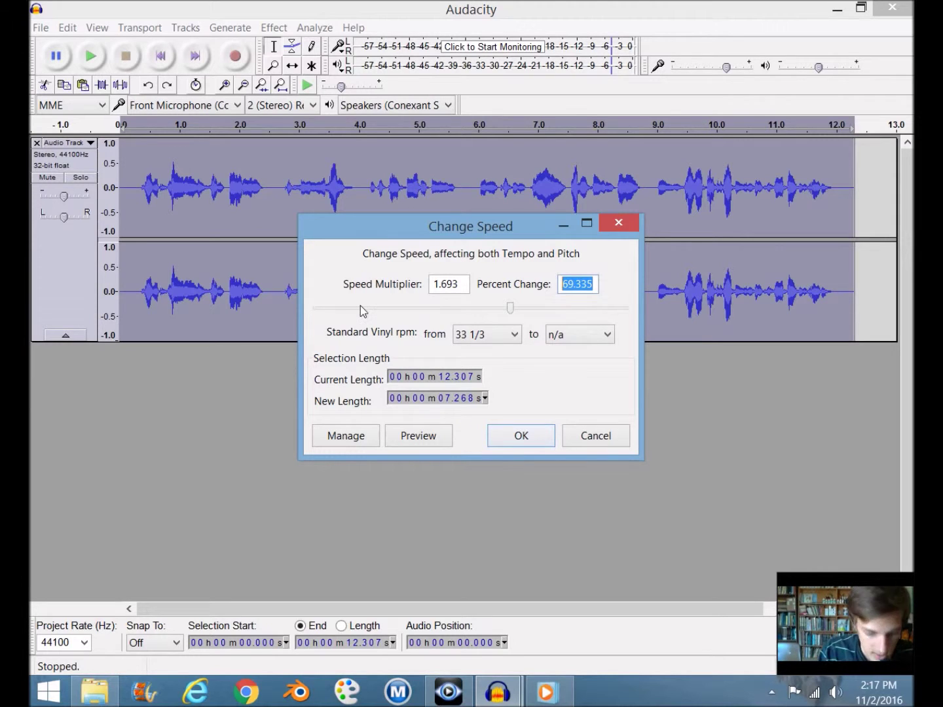
{"action": "type", "text": "70"}
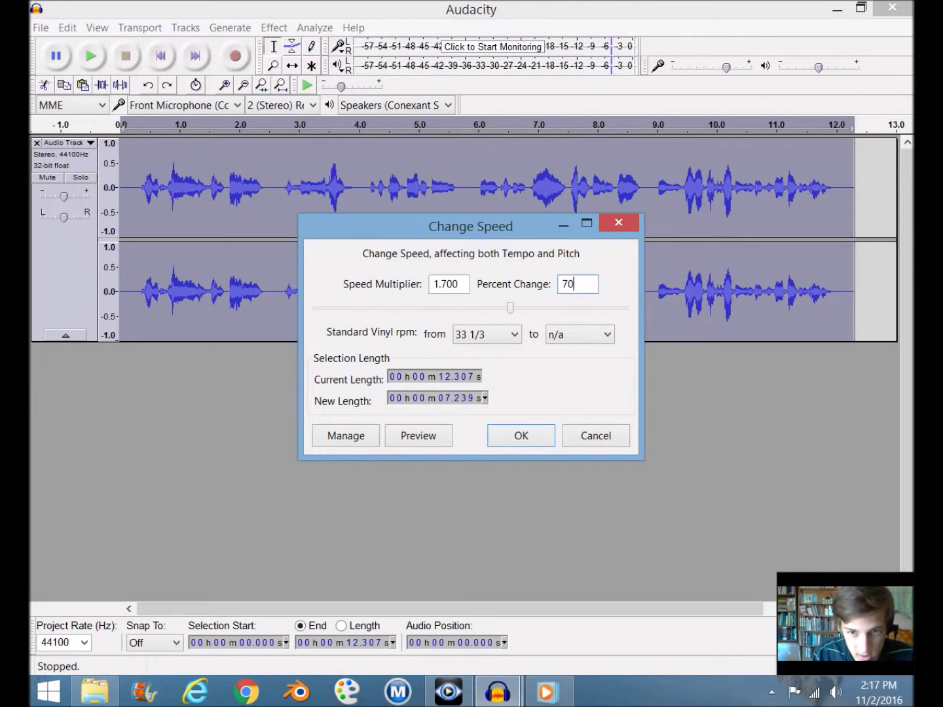
{"action": "left_click", "coordinate": [514, 439]}
{"action": "left_click", "coordinate": [121, 124]}
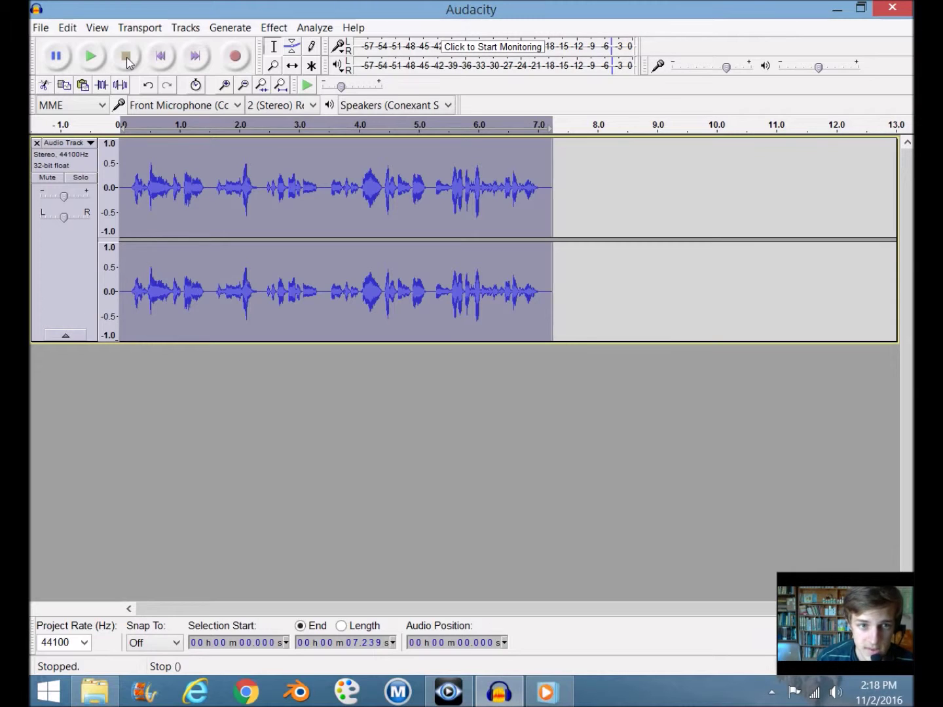
Apply Change Pitch to the whole track with a percent change of -30 and play the result
{"action": "left_click", "coordinate": [281, 32]}
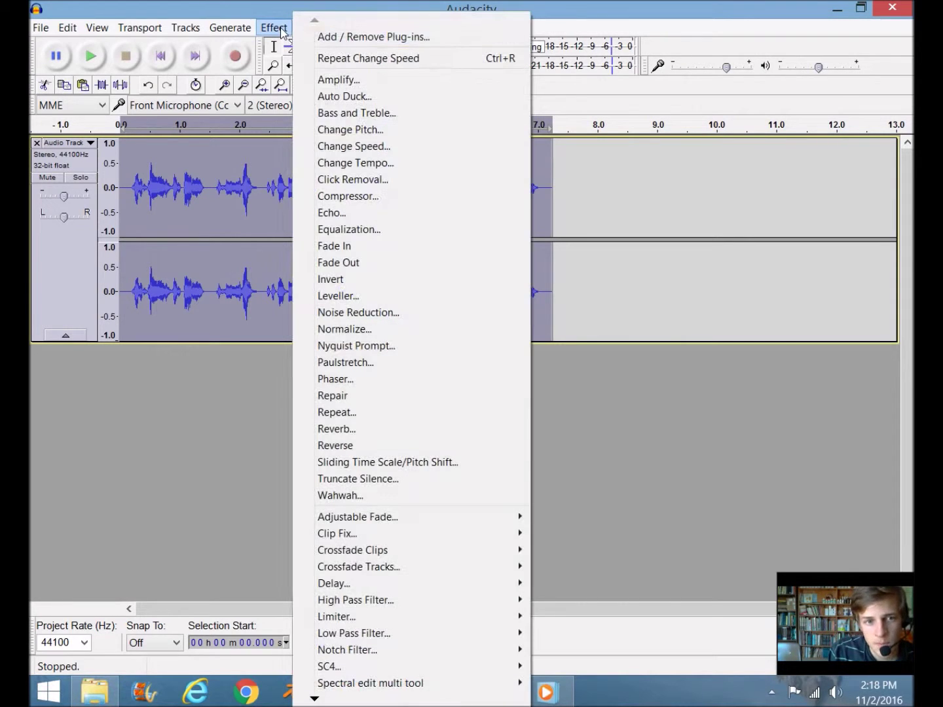
{"action": "left_click", "coordinate": [332, 135]}
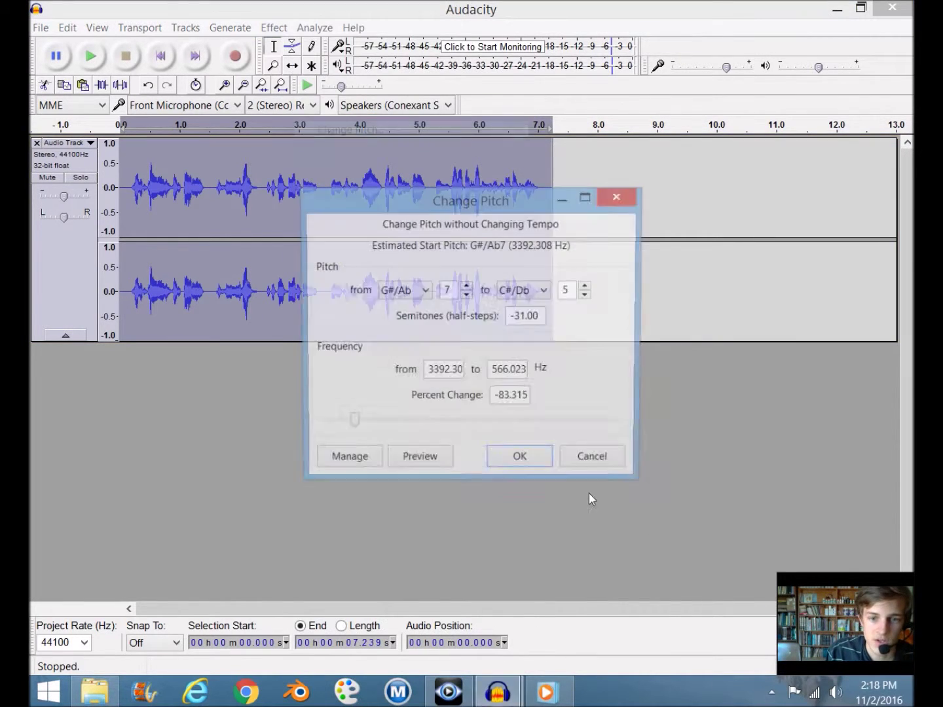
{"action": "left_click", "coordinate": [527, 296]}
{"action": "left_click", "coordinate": [529, 293]}
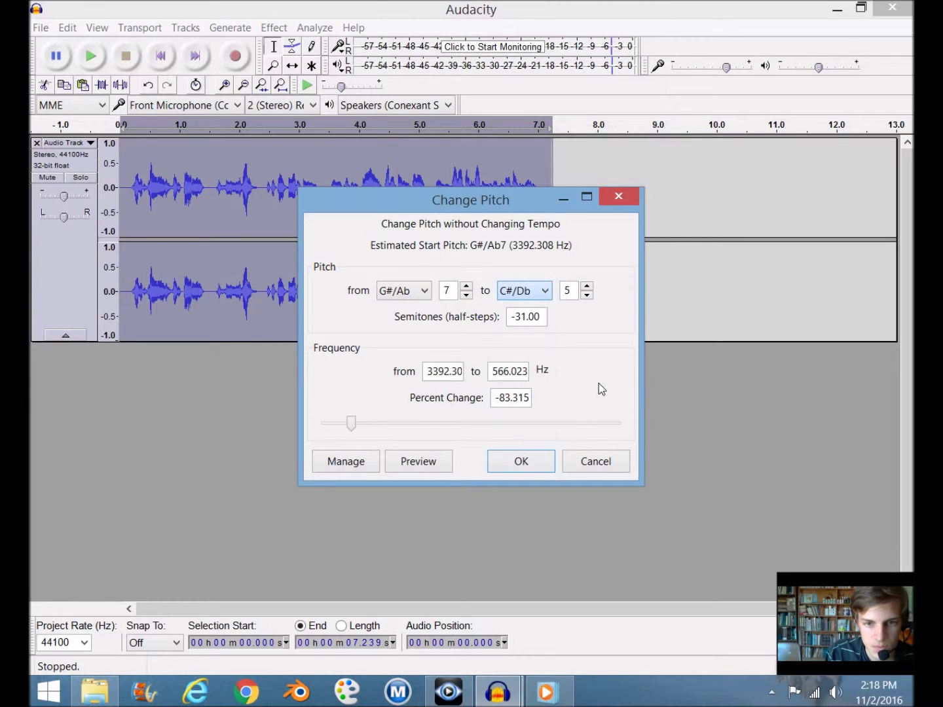
{"action": "double_click", "coordinate": [512, 398]}
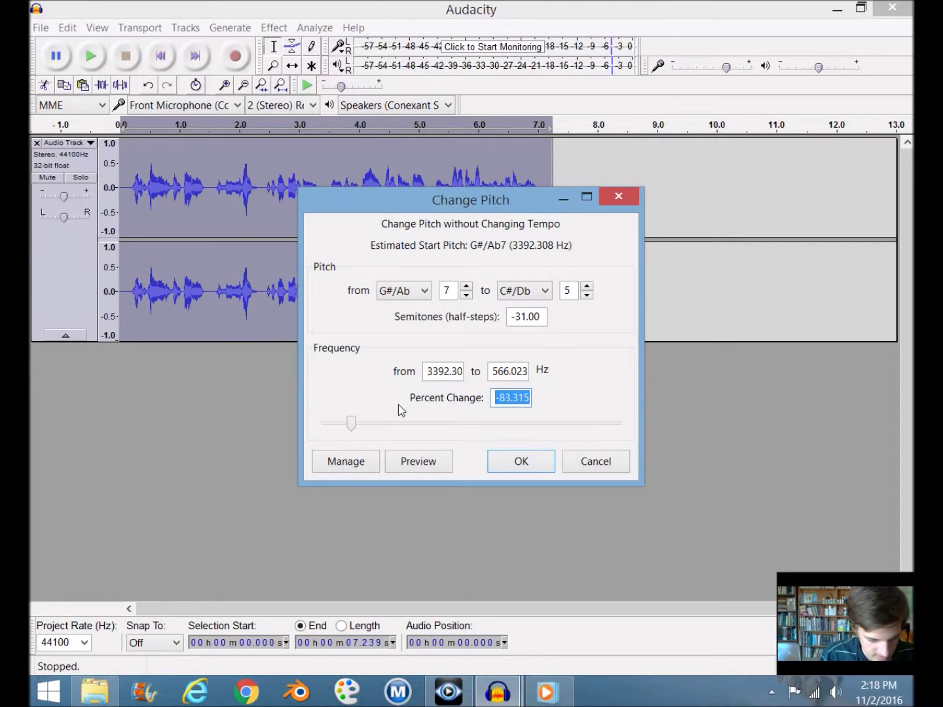
{"action": "type", "text": "-30"}
{"action": "left_click", "coordinate": [537, 462]}
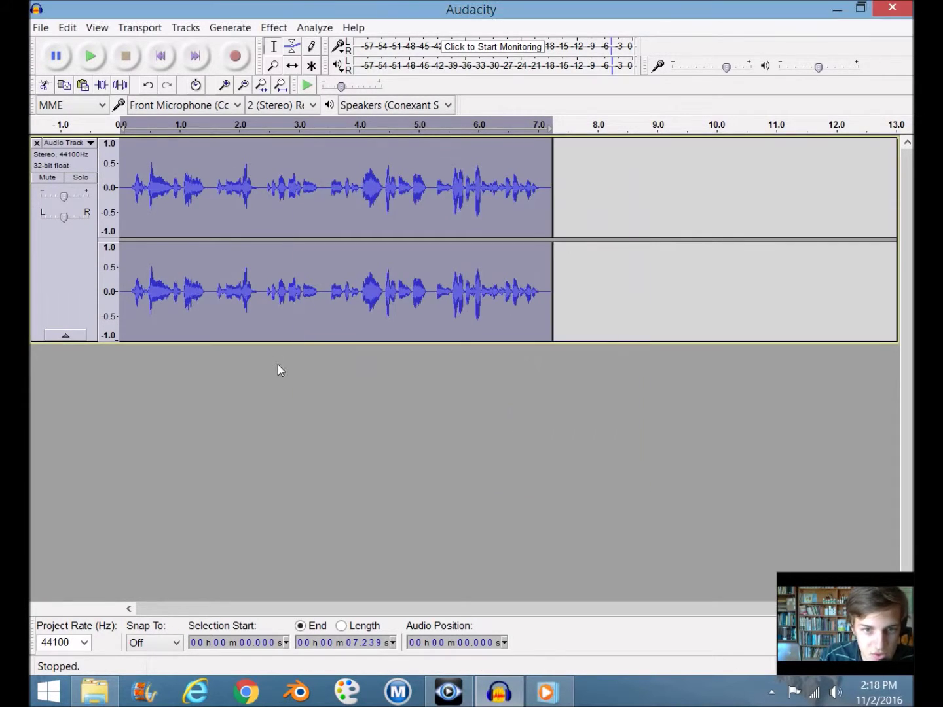
{"action": "key", "text": "space"}
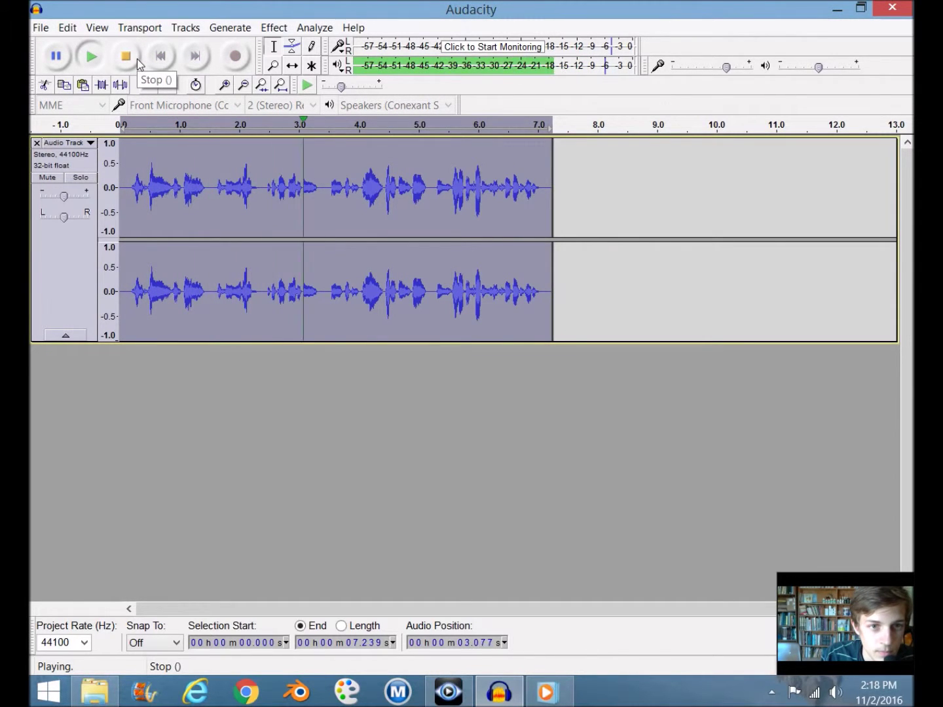
{"action": "left_click", "coordinate": [137, 58]}
Apply Change Pitch once more to the whole track and play the result
{"action": "left_click", "coordinate": [274, 28]}
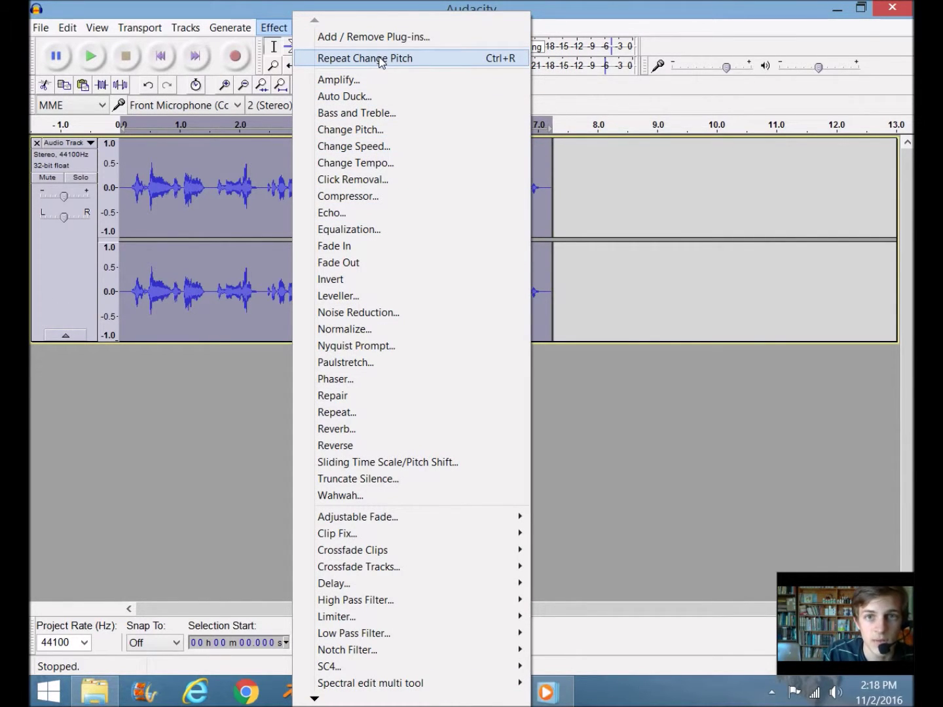
{"action": "left_click", "coordinate": [236, 185]}
{"action": "left_click", "coordinate": [66, 272]}
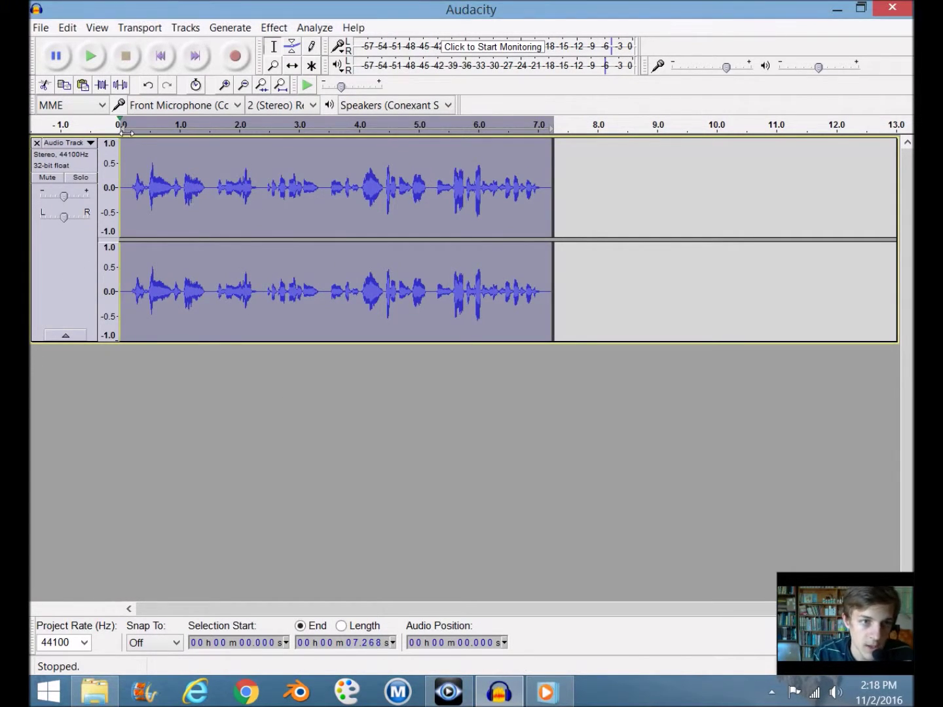
{"action": "left_click", "coordinate": [91, 56]}
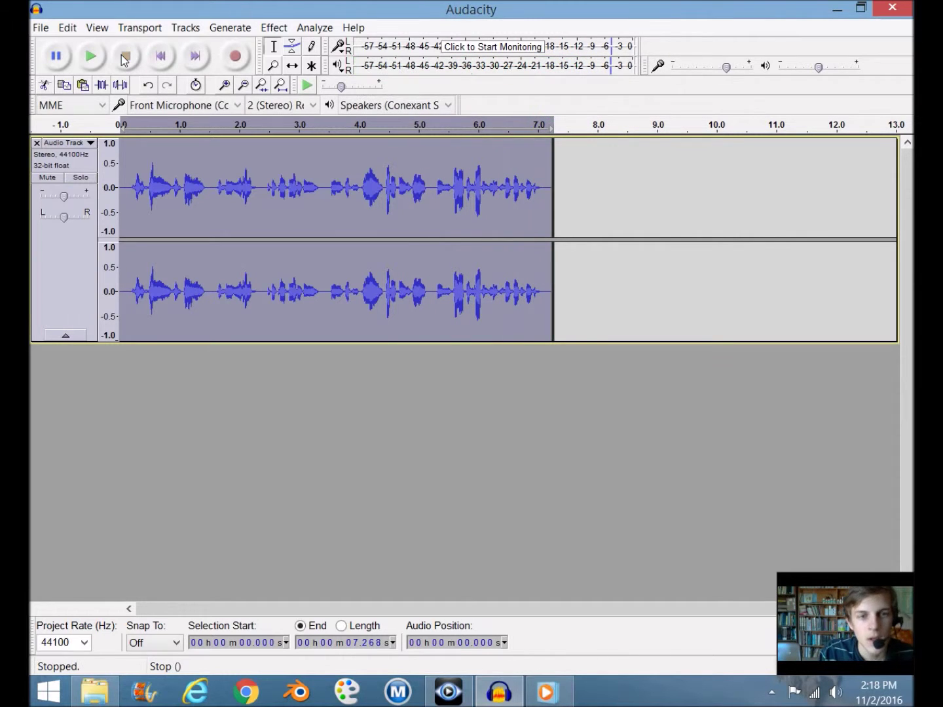
Apply Change Speed again to the whole track with the last-used settings and play the sped-up voice
{"action": "left_click", "coordinate": [274, 28]}
{"action": "left_click", "coordinate": [352, 146]}
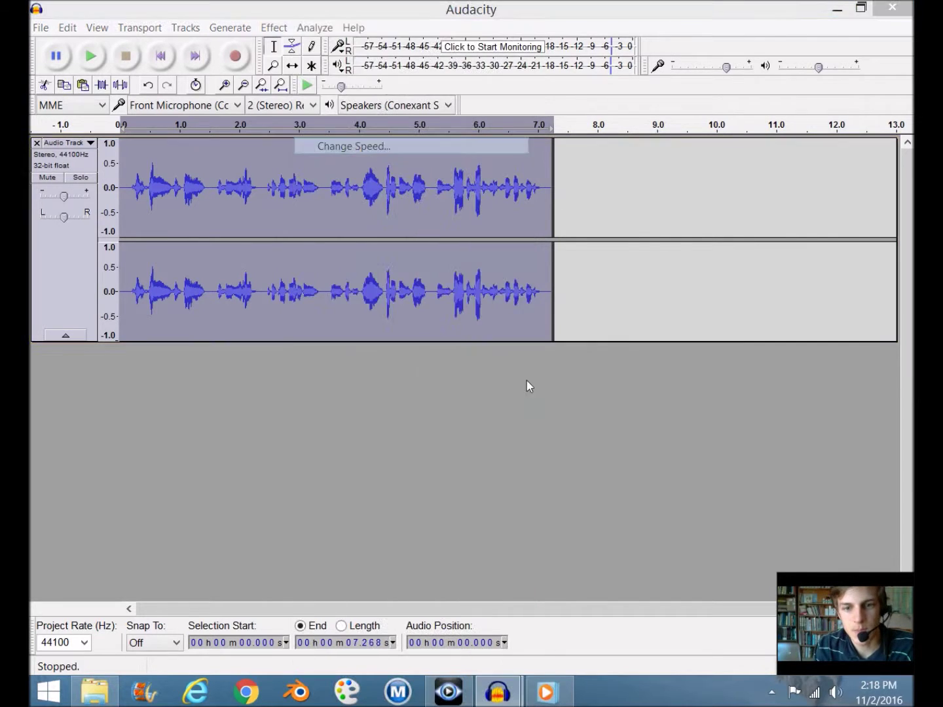
{"action": "left_click", "coordinate": [532, 440]}
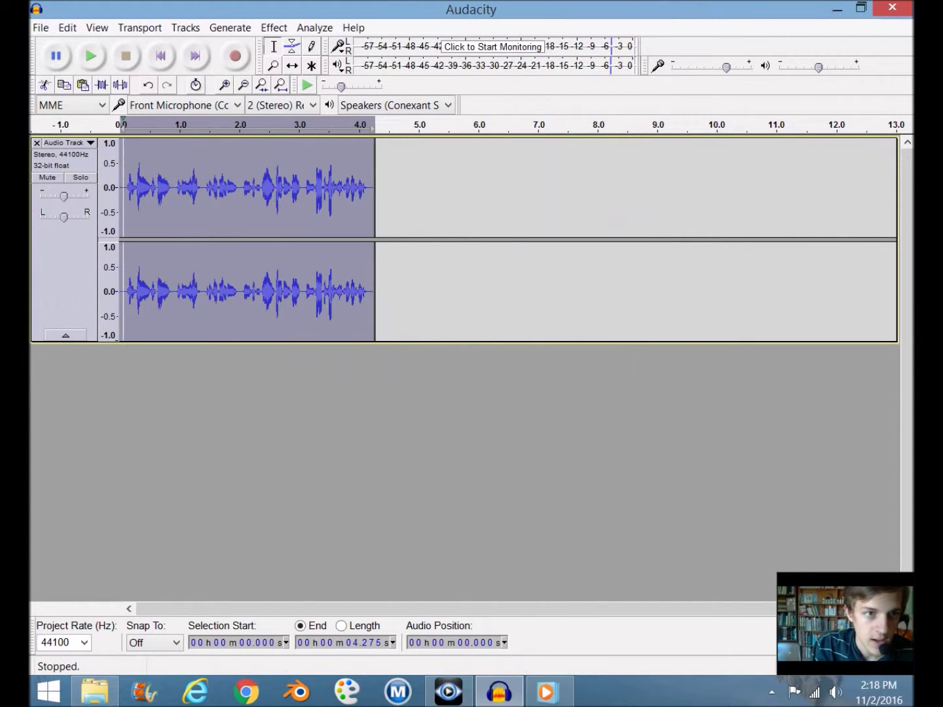
{"action": "left_click", "coordinate": [90, 55]}
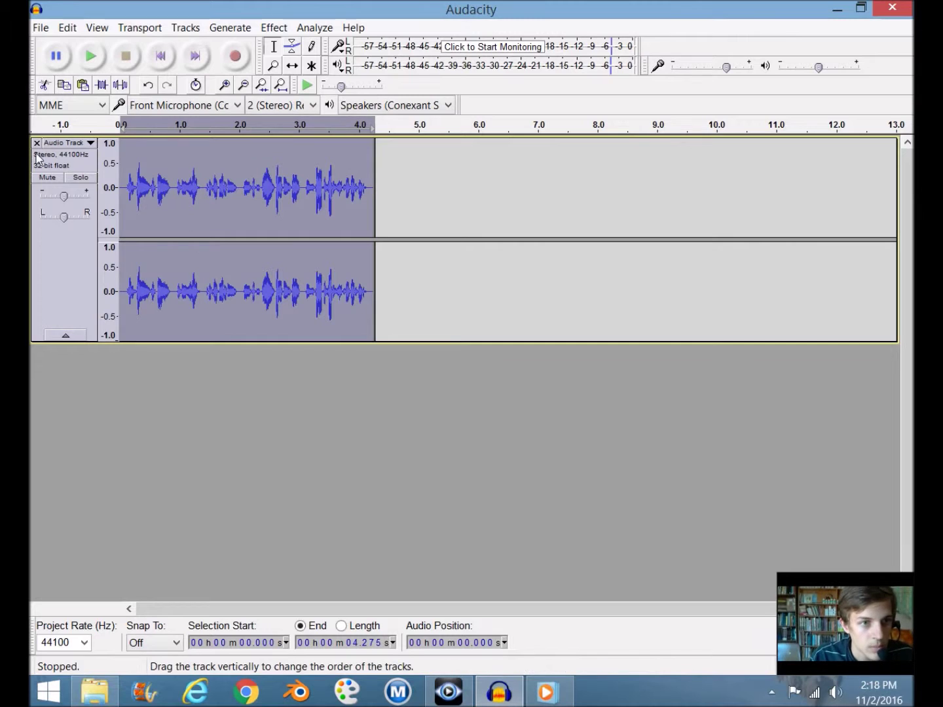
Undo the speed and pitch changes to bring back the original voice recording
{"action": "key", "text": "ctrl+z"}
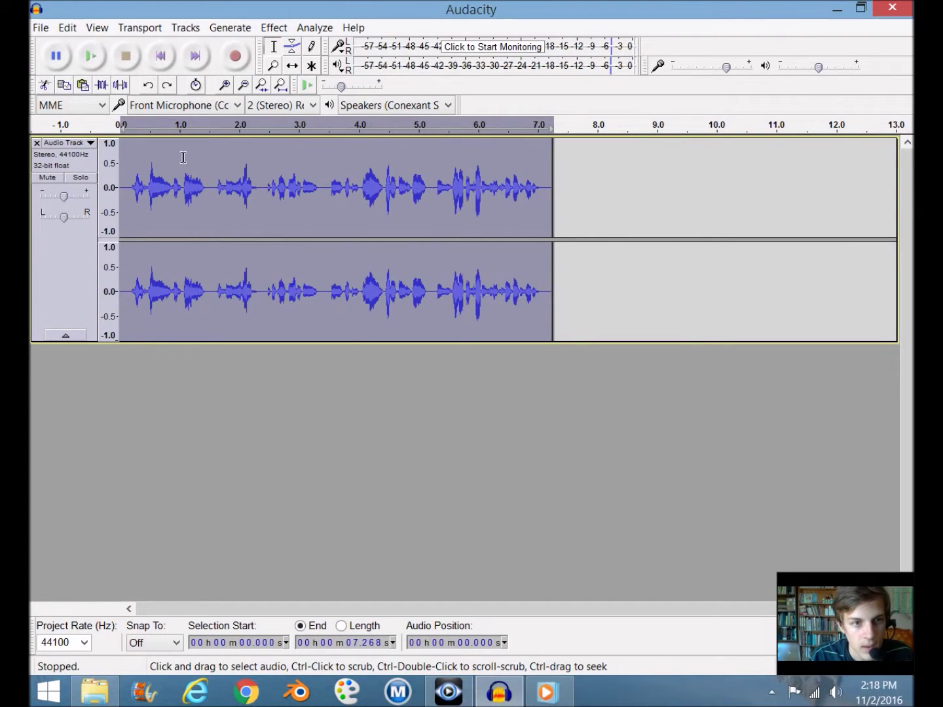
{"action": "key", "text": "ctrl+z"}
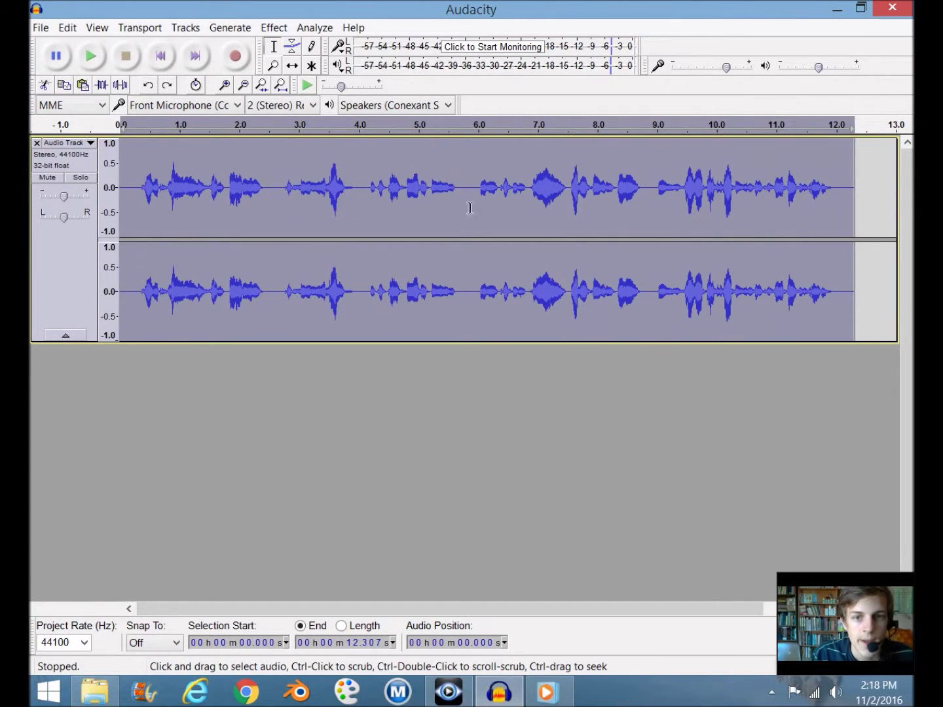
Preview and apply Change Tempo to the whole track with a percent change of 70
{"action": "left_click", "coordinate": [283, 32]}
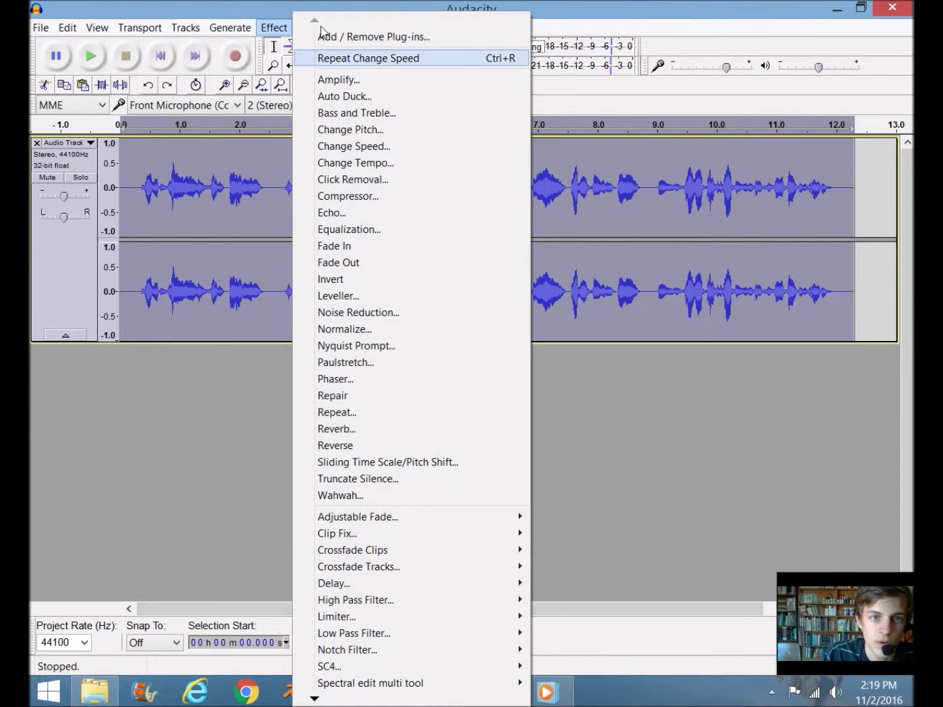
{"action": "left_click", "coordinate": [352, 163]}
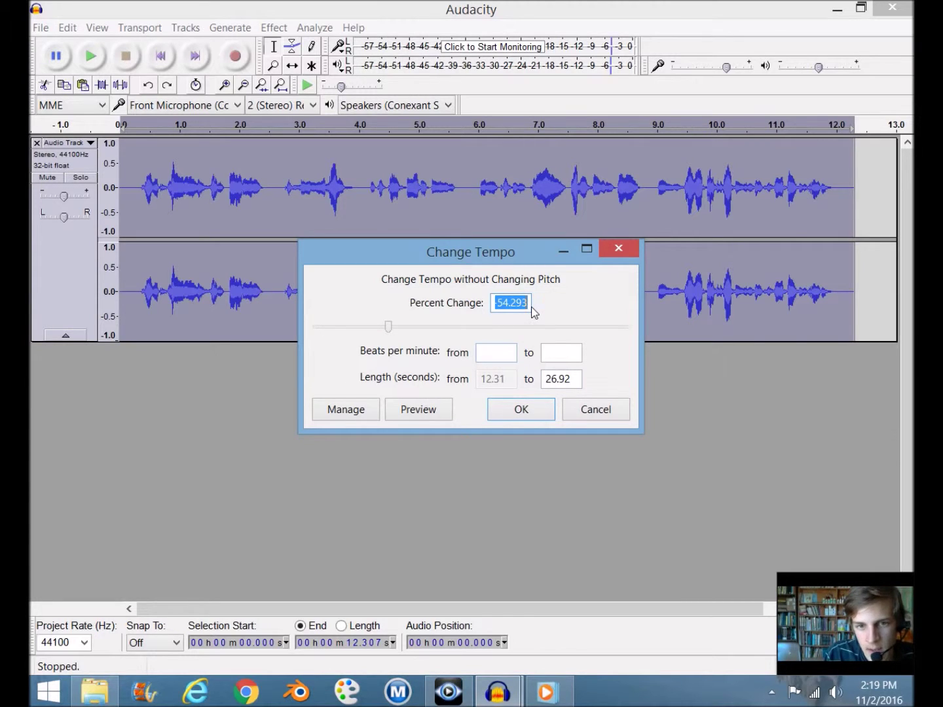
{"action": "type", "text": "70"}
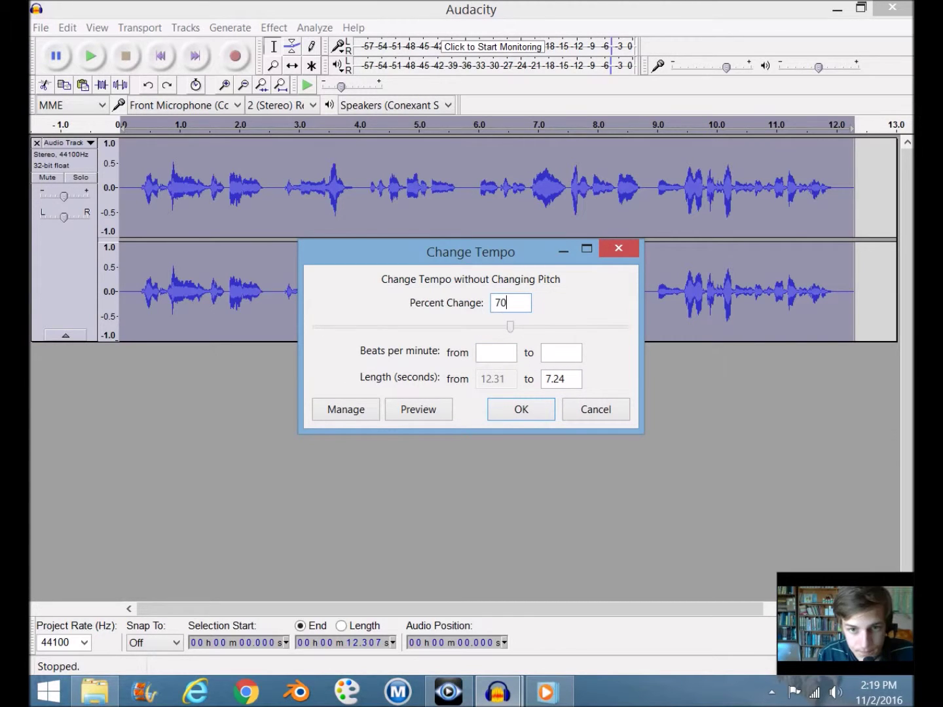
{"action": "left_click", "coordinate": [432, 412]}
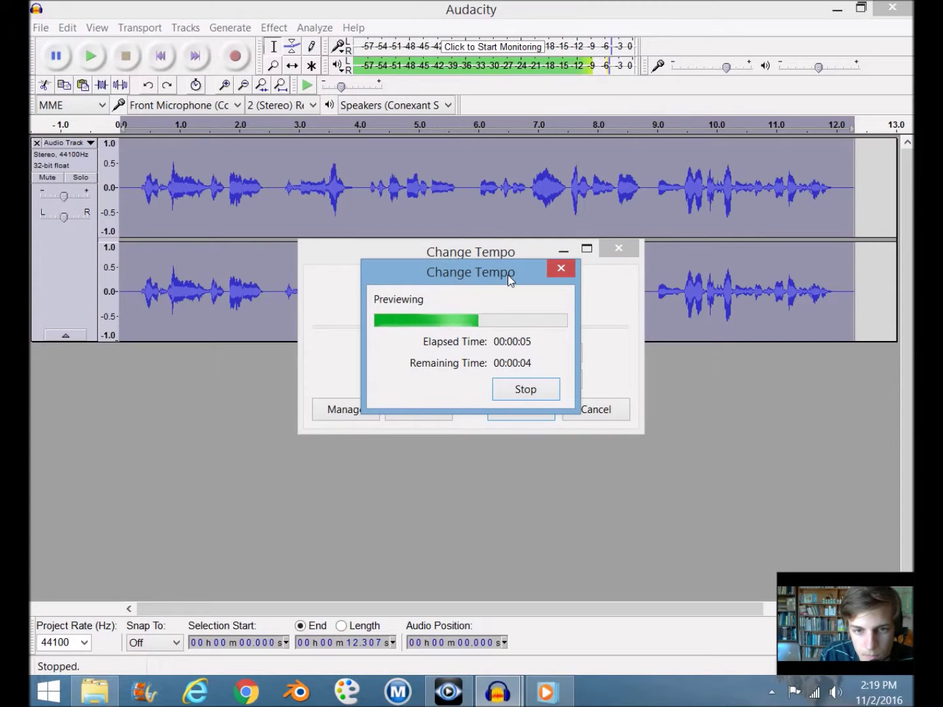
{"action": "left_click", "coordinate": [561, 271]}
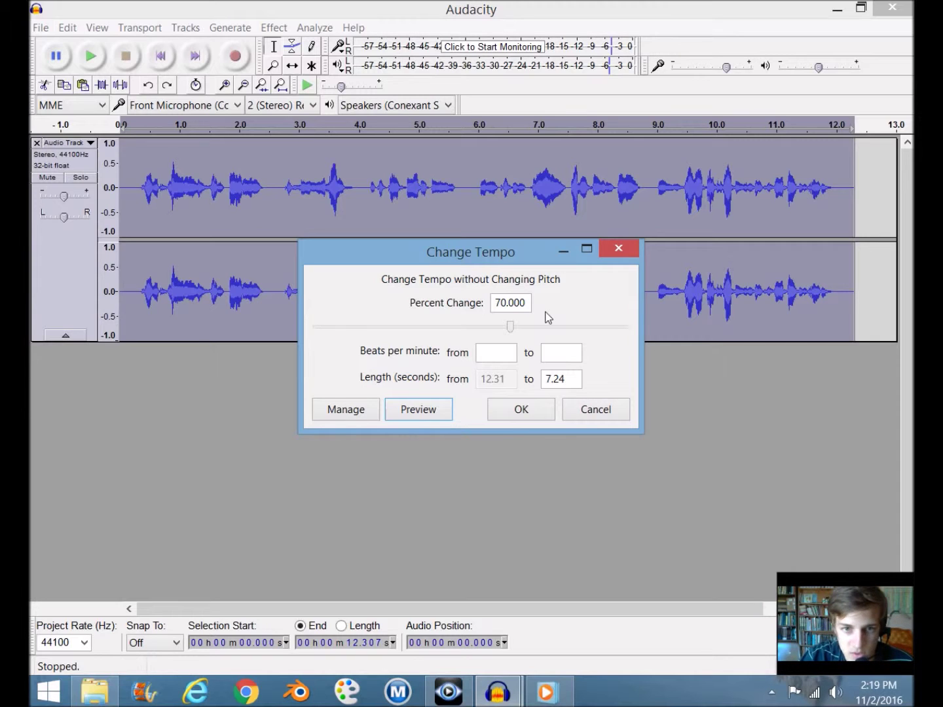
{"action": "left_click", "coordinate": [519, 411]}
{"action": "left_click", "coordinate": [440, 129]}
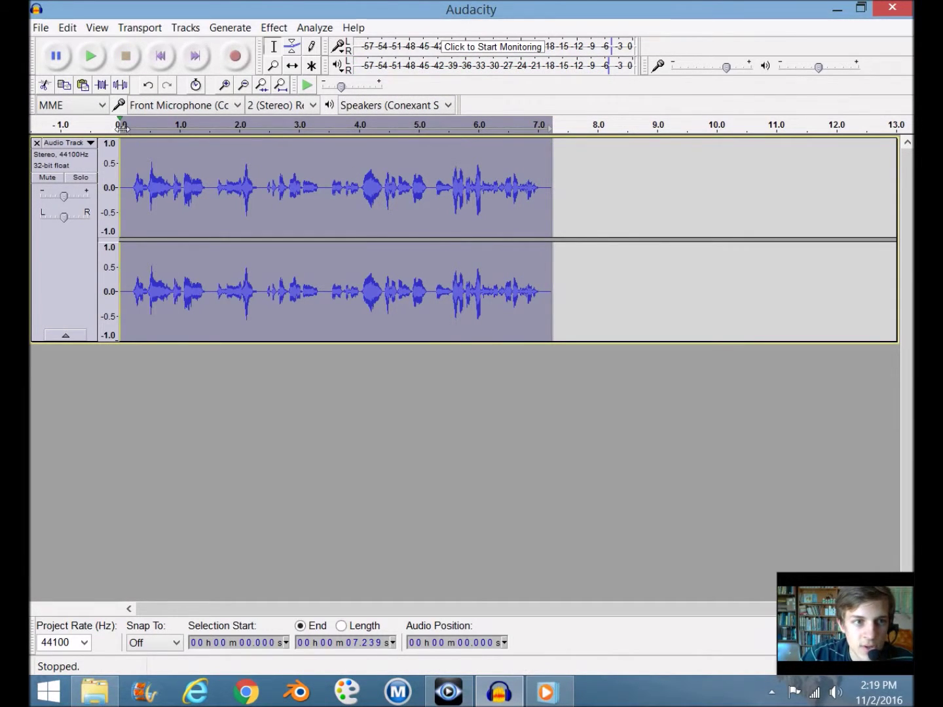
Play the tempo-changed track from the beginning and stop the playback
{"action": "left_click", "coordinate": [90, 56]}
{"action": "left_click", "coordinate": [132, 54]}
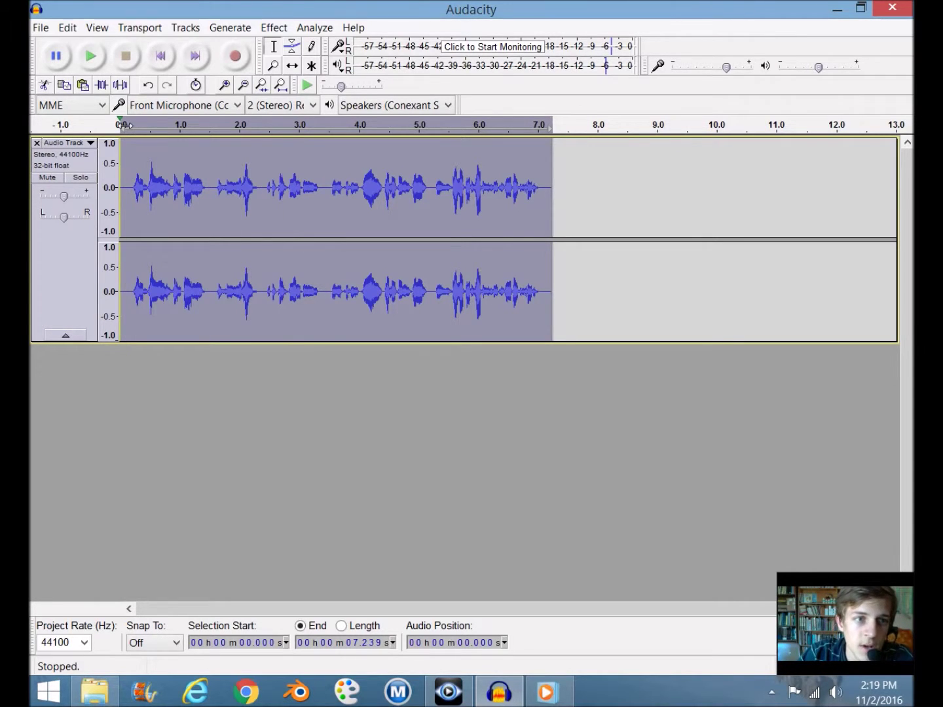
{"action": "left_click", "coordinate": [124, 123]}
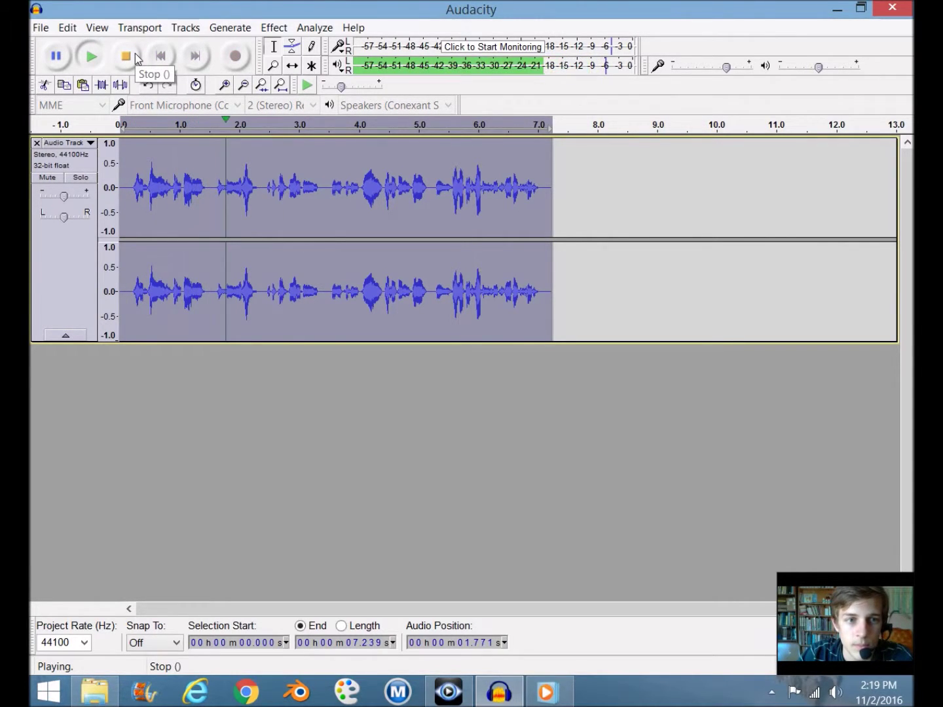
{"action": "left_click", "coordinate": [134, 54]}
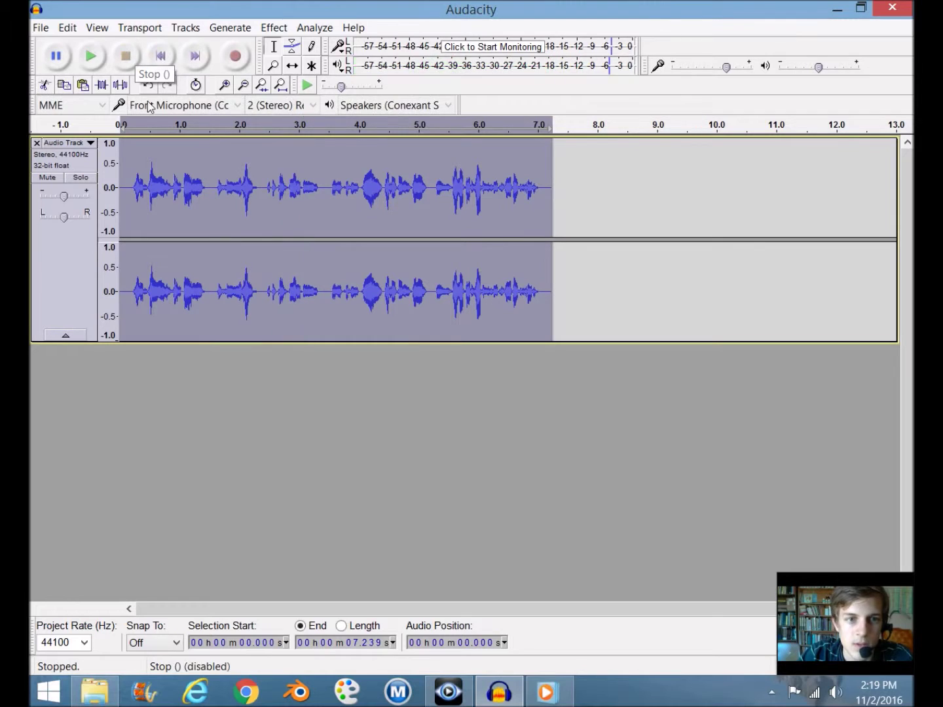
Repeat the Change Tempo effect on the whole track and play the result
{"action": "left_click", "coordinate": [273, 27]}
{"action": "left_click", "coordinate": [347, 59]}
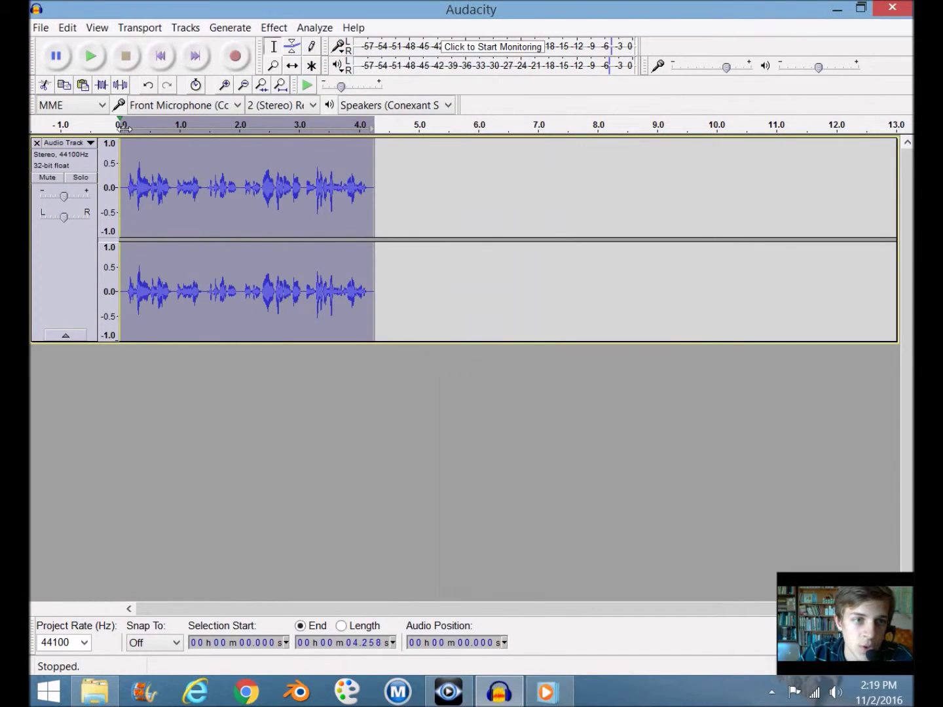
{"action": "key", "text": "space"}
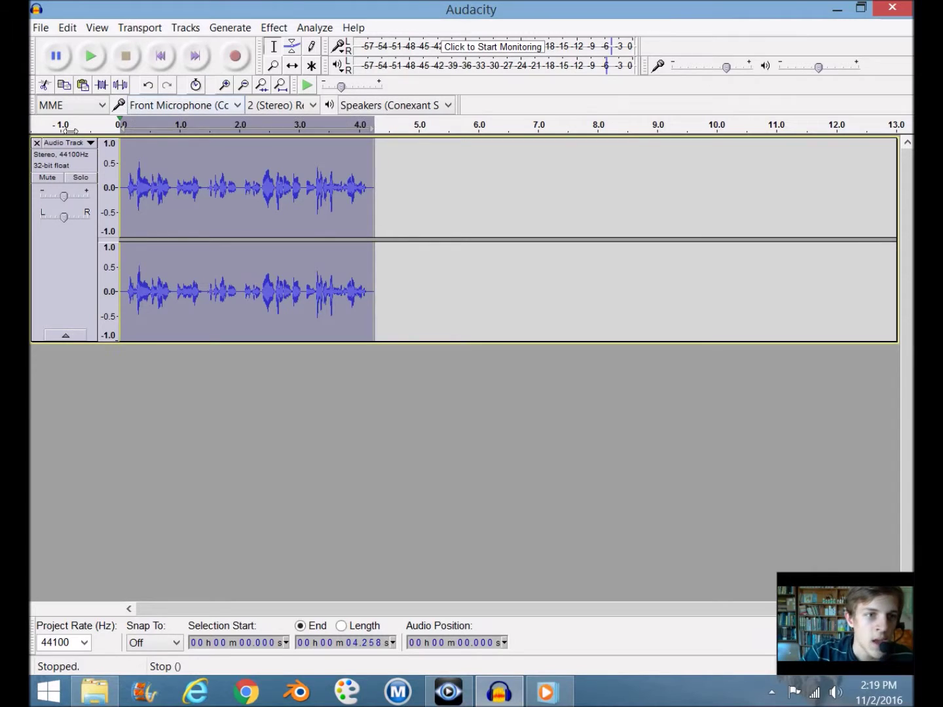
Remove the existing audio track and record a new short voice clip
{"action": "left_click", "coordinate": [37, 142]}
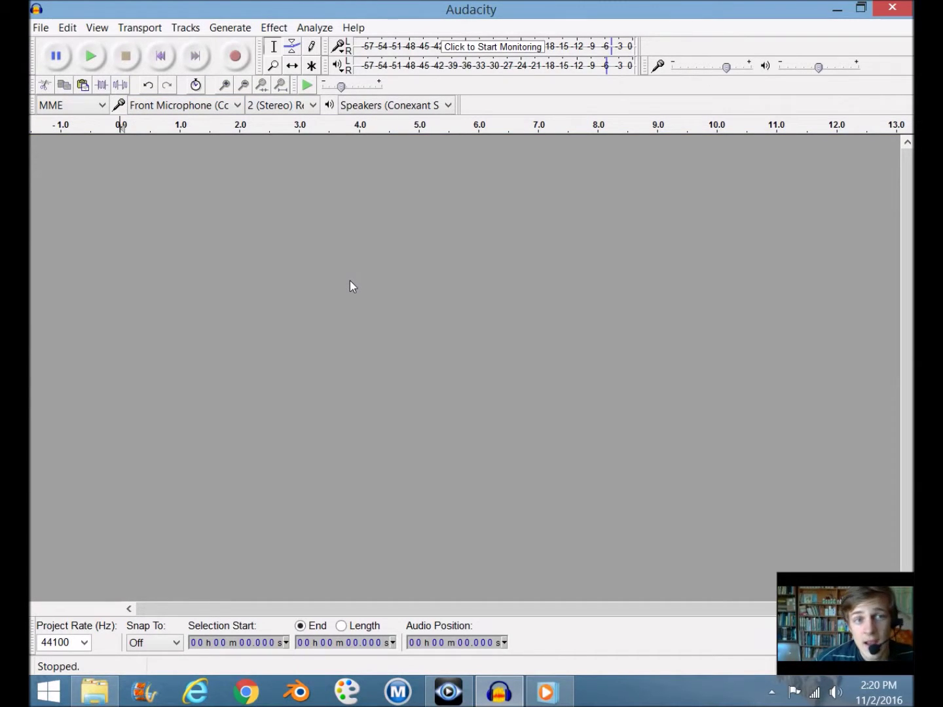
{"action": "left_click", "coordinate": [237, 57]}
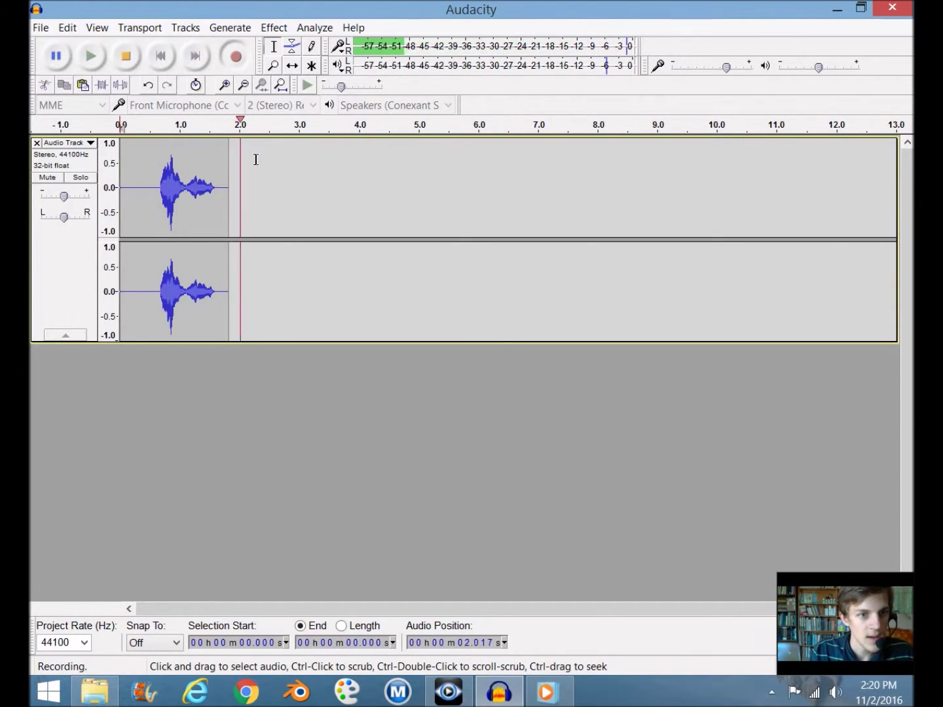
{"action": "left_click", "coordinate": [126, 56]}
Cut the excess audio after about 4.06 s and the first half second or so of silence from the new clip
{"action": "left_click_drag", "start_coordinate": [362, 221], "coordinate": [381, 347]}
{"action": "key", "text": "ctrl+x"}
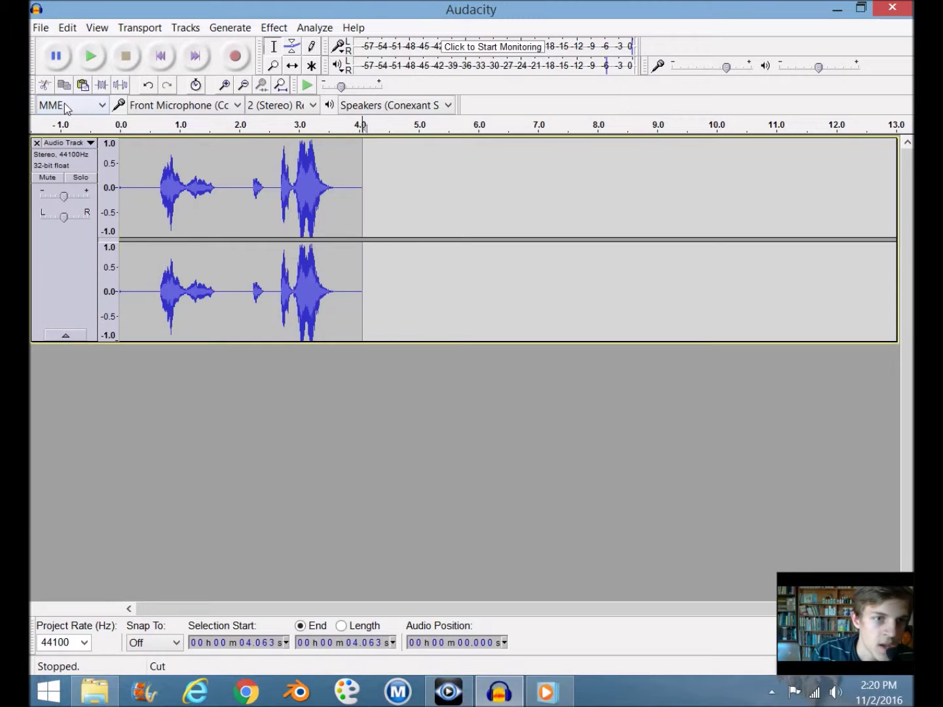
{"action": "left_click_drag", "start_coordinate": [148, 190], "coordinate": [120, 190]}
{"action": "key", "text": "ctrl+x"}
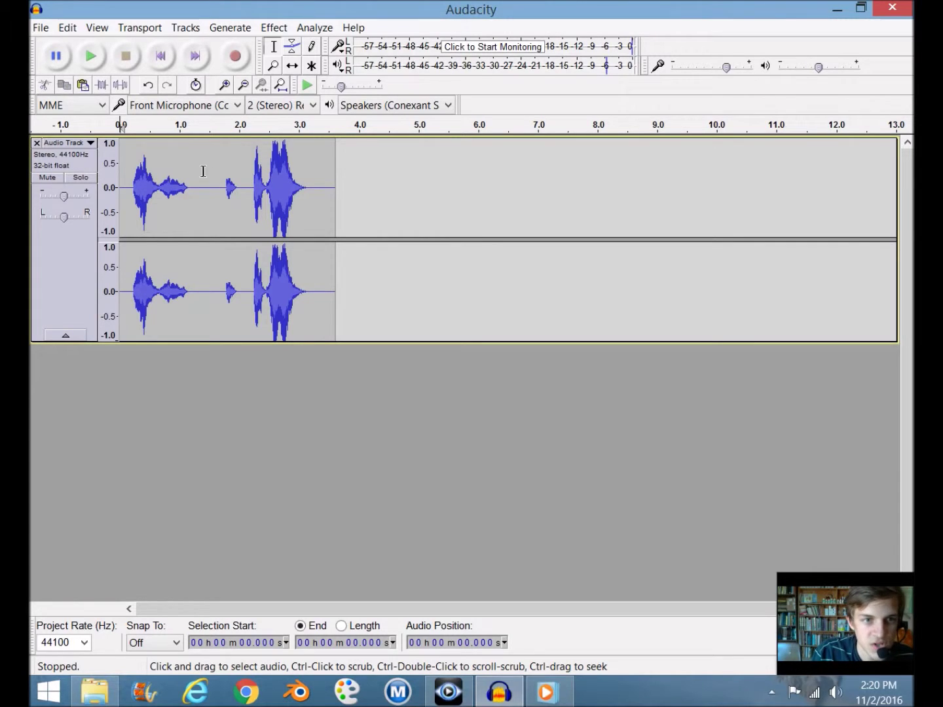
Try Echo on the loud part from 2.125 to 3.228 s with delay time 0.018 s and decay factor 0.7, and play it
{"action": "left_click_drag", "start_coordinate": [248, 197], "coordinate": [314, 195]}
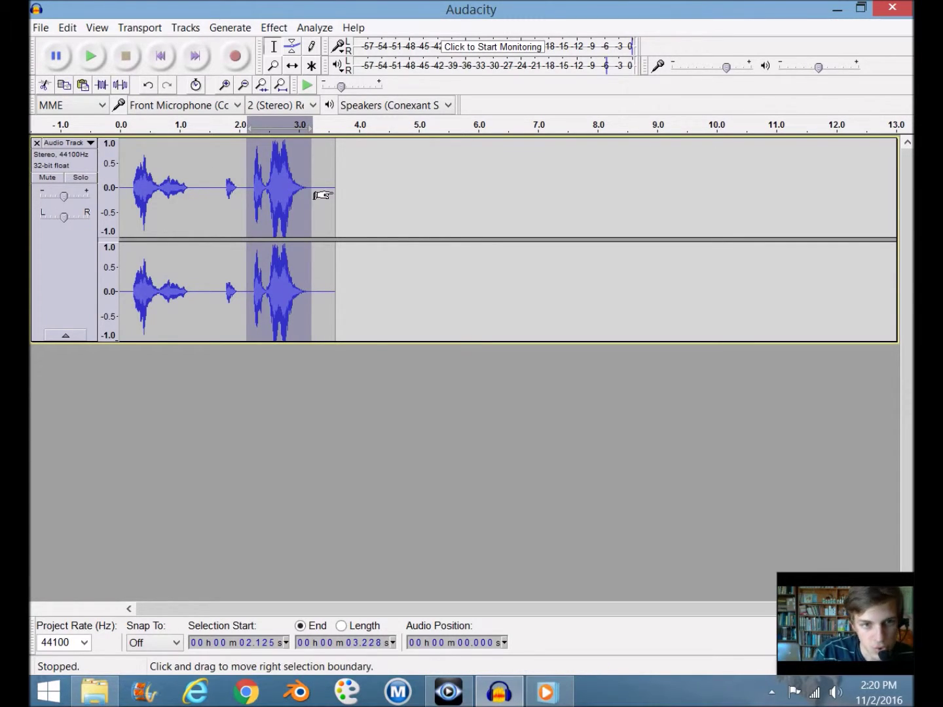
{"action": "left_click", "coordinate": [274, 28]}
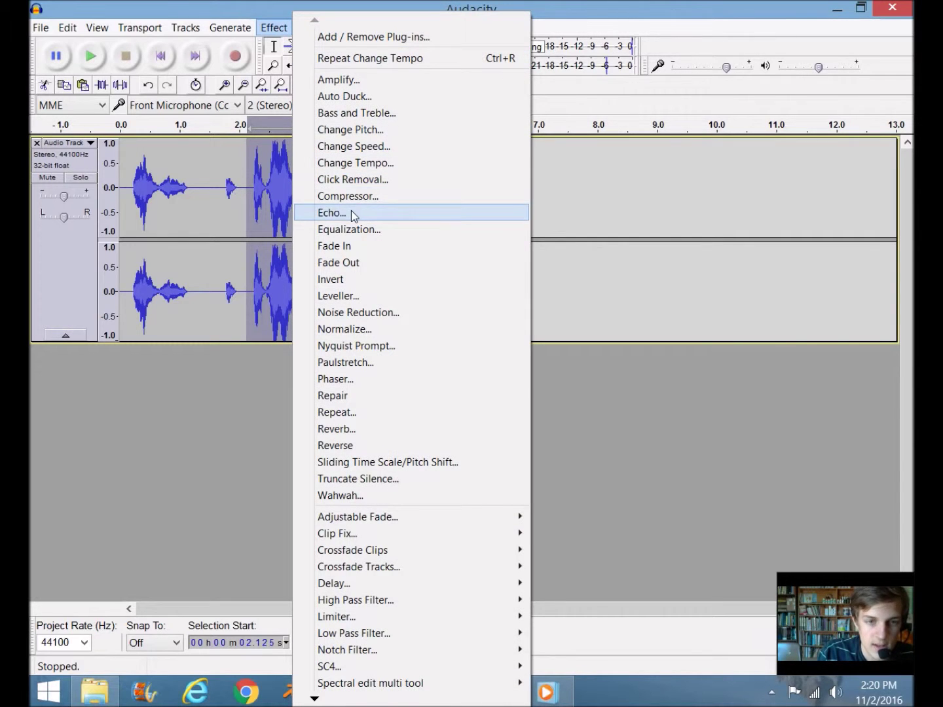
{"action": "left_click", "coordinate": [351, 213]}
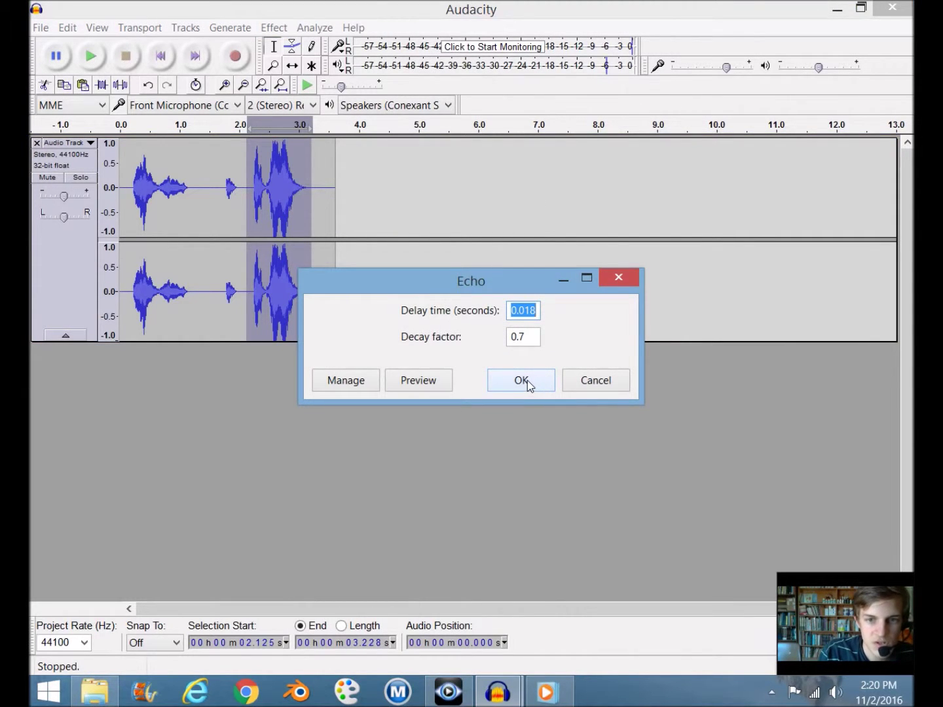
{"action": "left_click", "coordinate": [521, 380]}
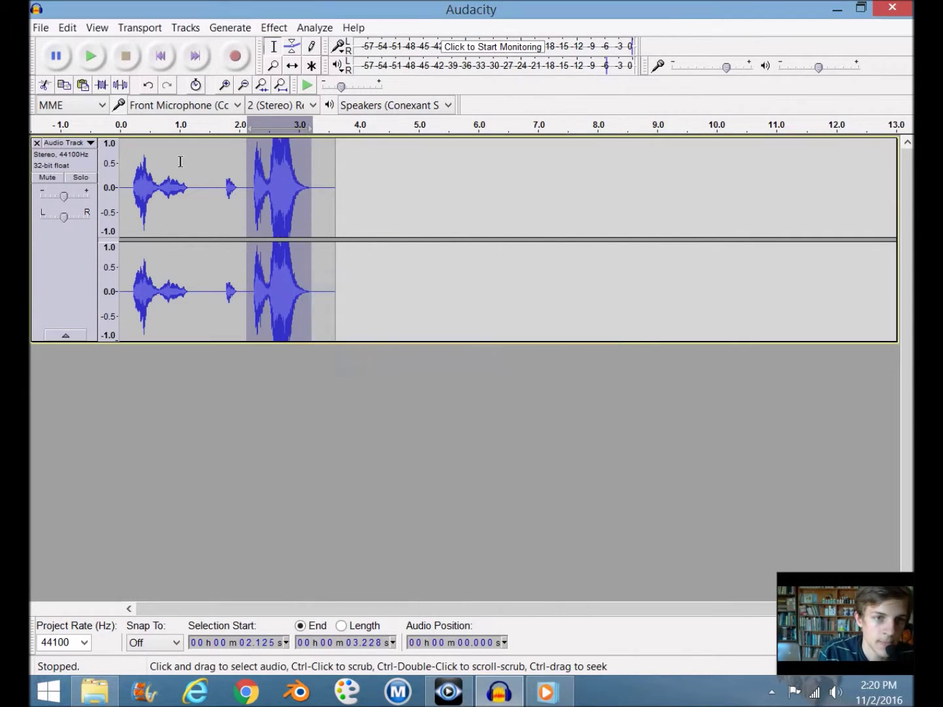
{"action": "left_click", "coordinate": [122, 129]}
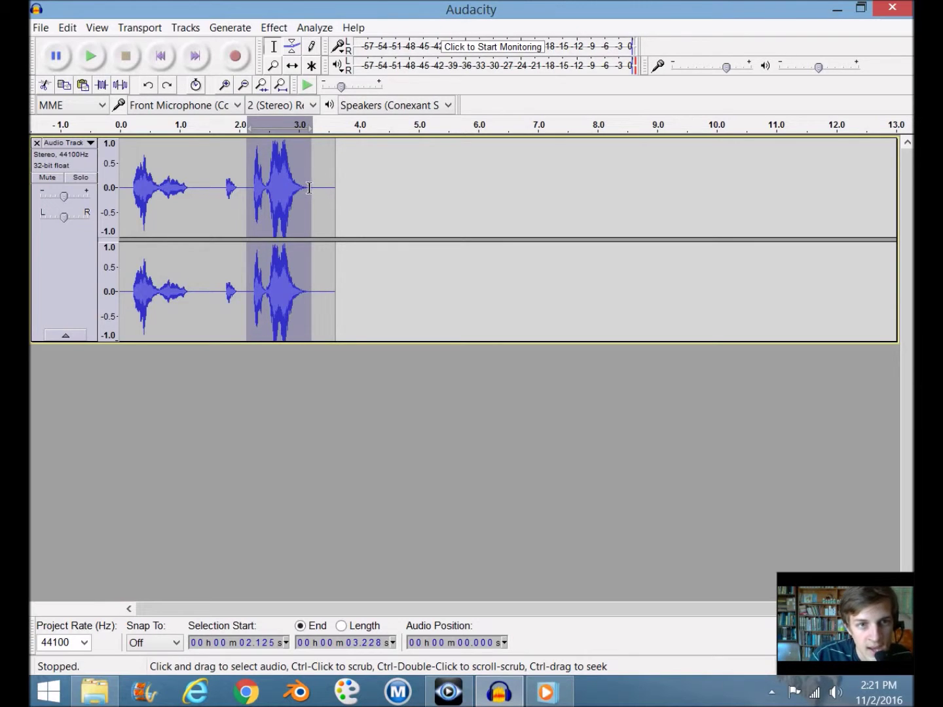
Preview Reverb on the selected 2.125 to 3.228 s section with the current settings and with the room size set to 100%
{"action": "left_click", "coordinate": [274, 28]}
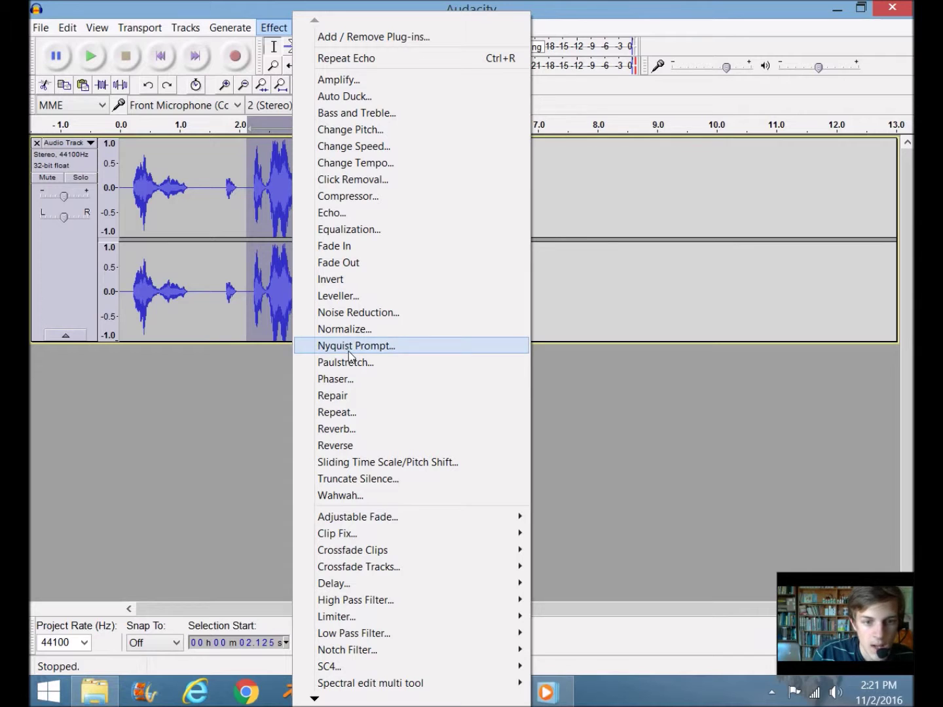
{"action": "left_click", "coordinate": [351, 429]}
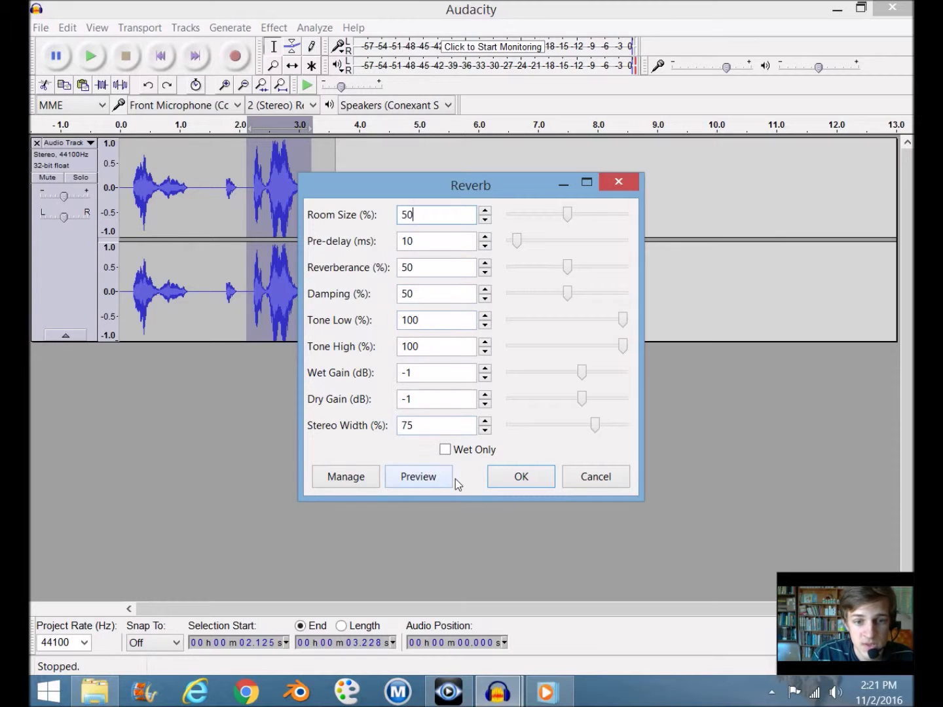
{"action": "left_click", "coordinate": [429, 479]}
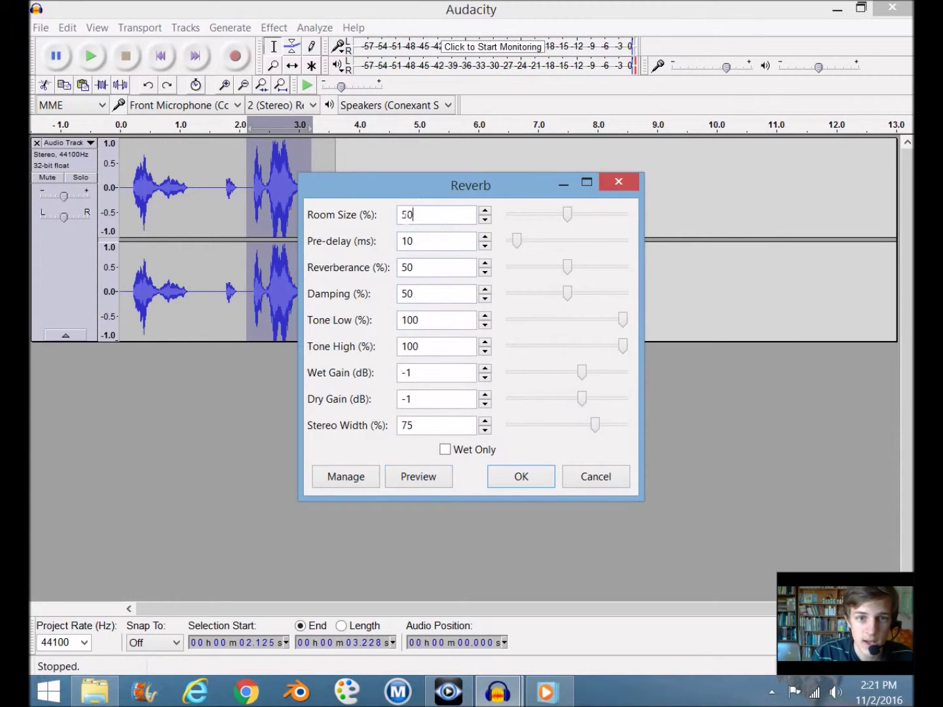
{"action": "left_click_drag", "start_coordinate": [564, 219], "coordinate": [658, 217]}
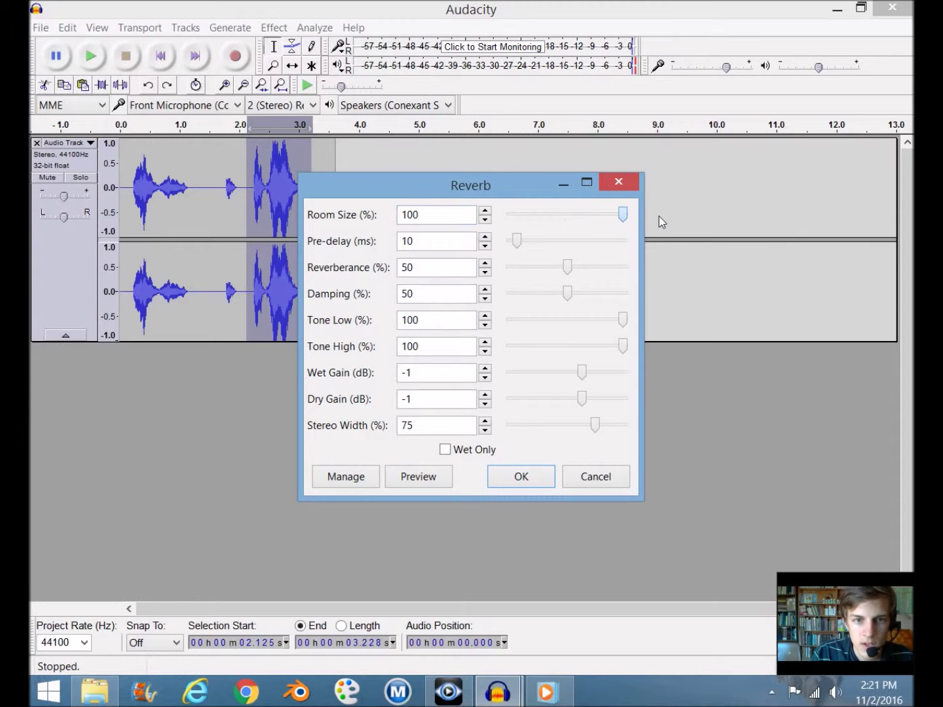
{"action": "left_click", "coordinate": [425, 476]}
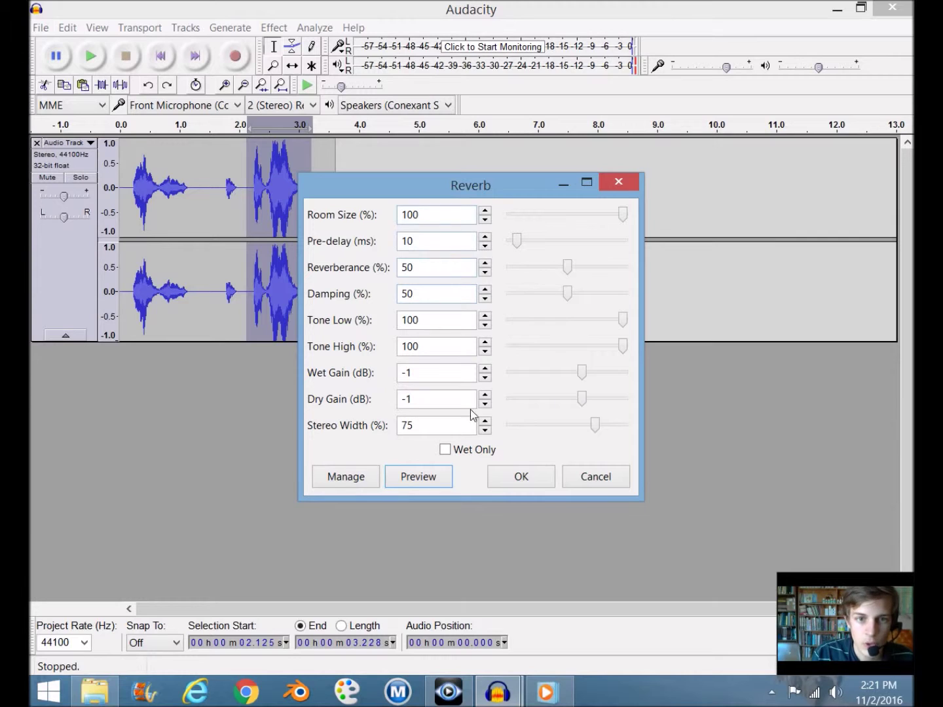
Set the reverb's room size to 50% and apply the effect to the selected section
{"action": "left_click_drag", "start_coordinate": [432, 215], "coordinate": [343, 218]}
{"action": "type", "text": "50"}
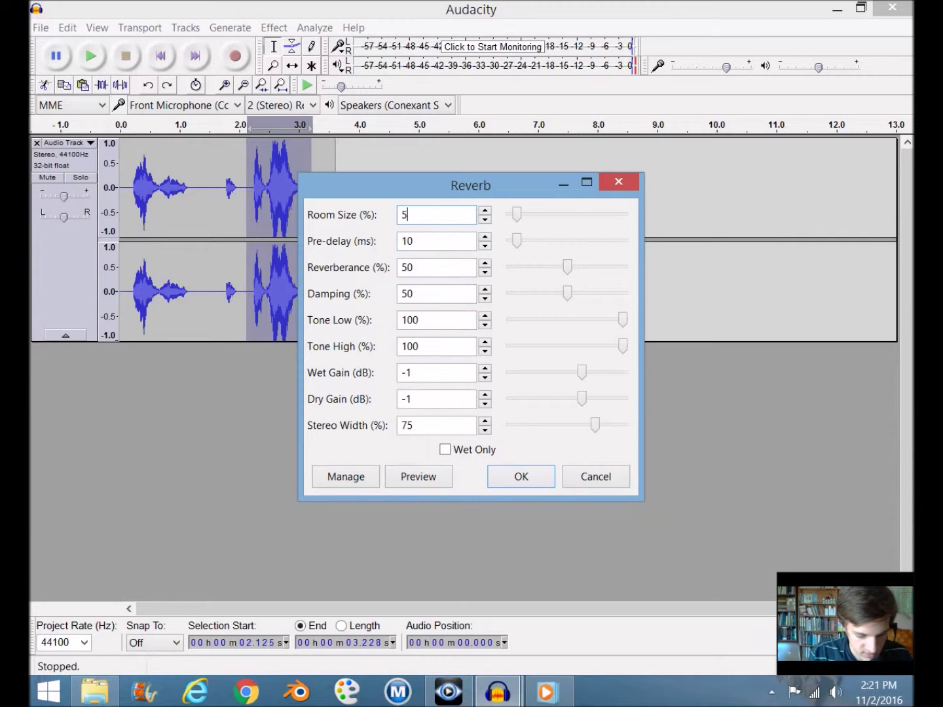
{"action": "left_click", "coordinate": [528, 481]}
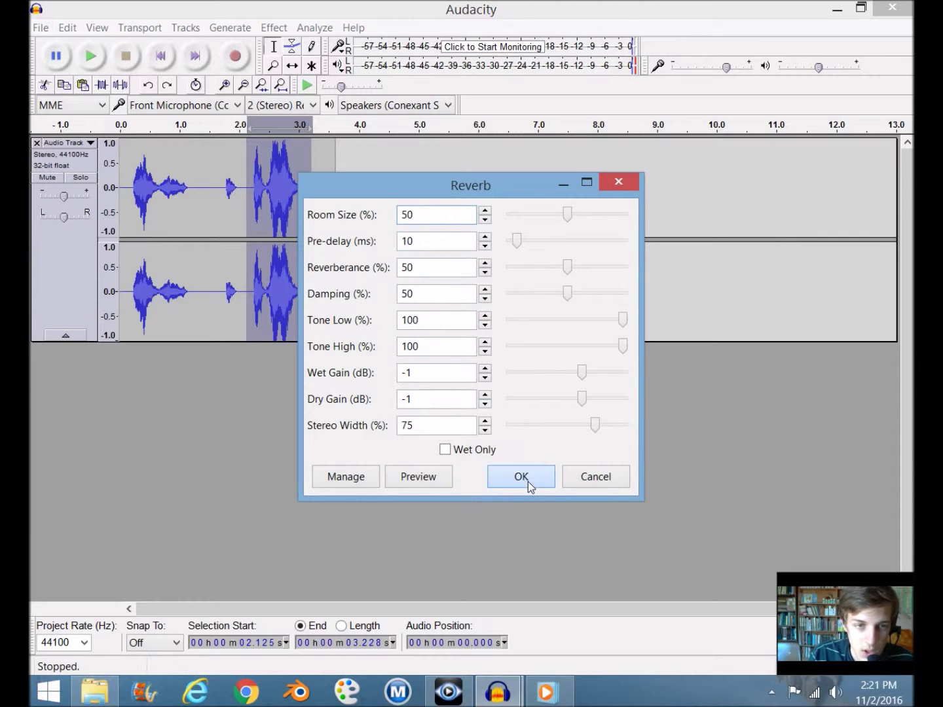
{"action": "left_click", "coordinate": [120, 124]}
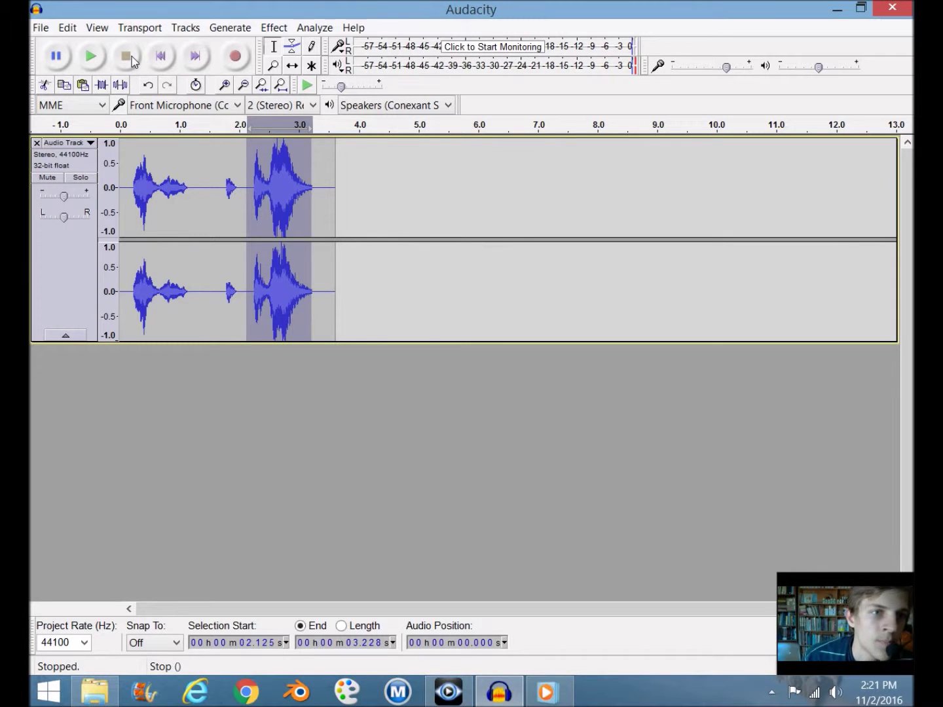
{"action": "left_click", "coordinate": [280, 28]}
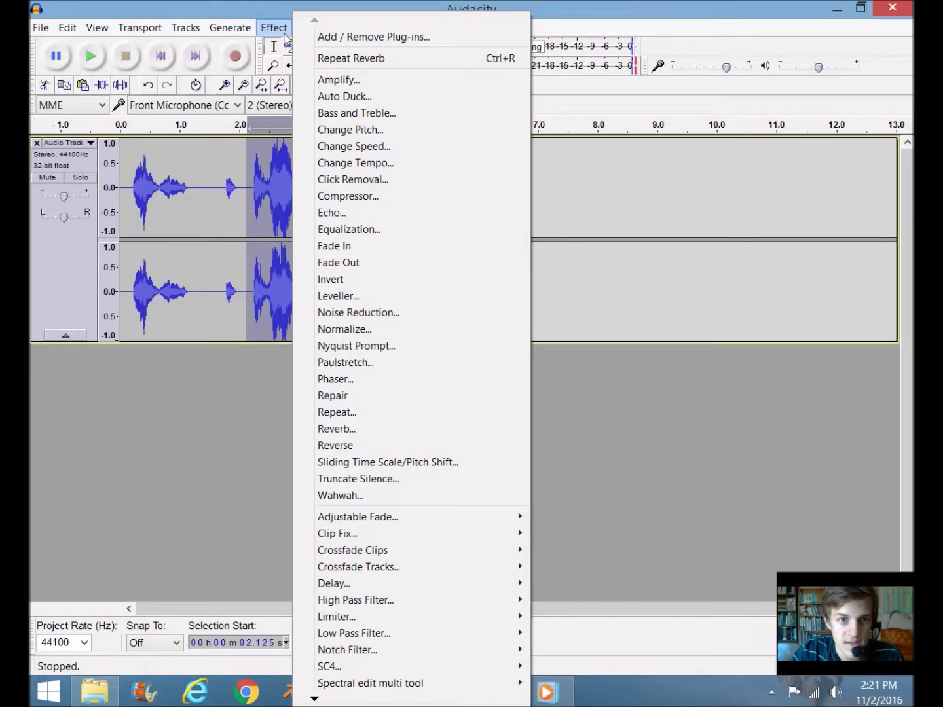
{"action": "left_click", "coordinate": [229, 28]}
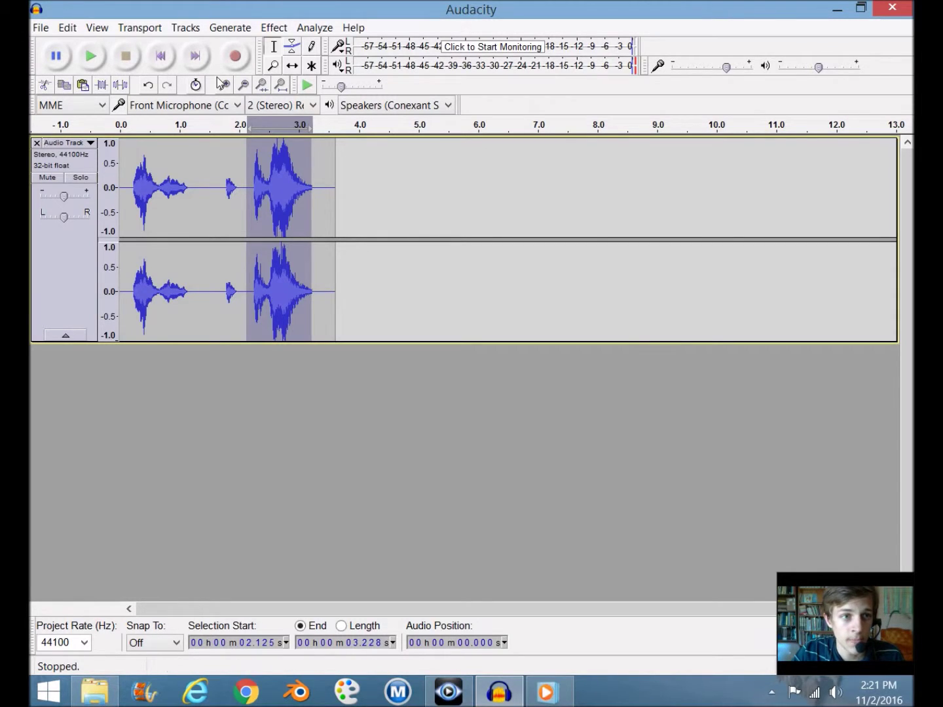
Remove the reverb track and record a new voice clip about 1.5 s long
{"action": "left_click", "coordinate": [38, 143]}
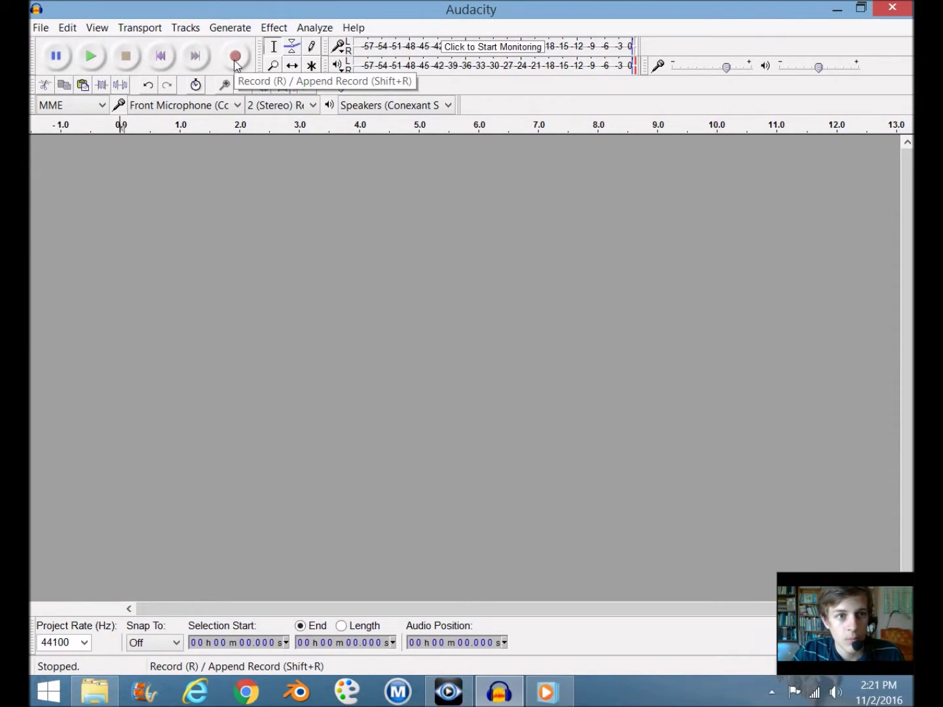
{"action": "left_click", "coordinate": [235, 59]}
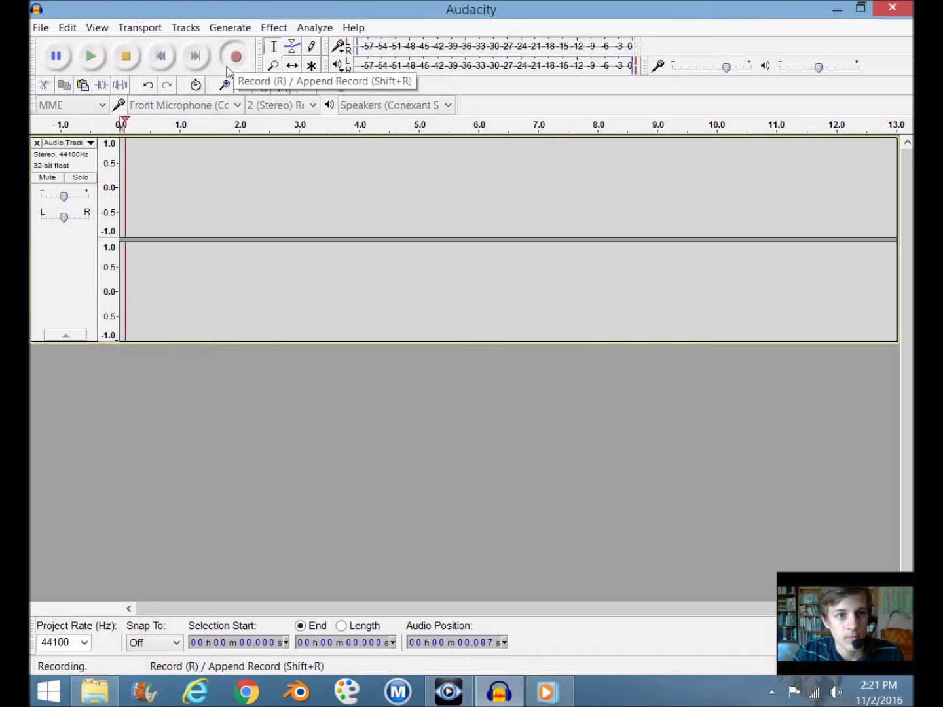
{"action": "left_click", "coordinate": [126, 56]}
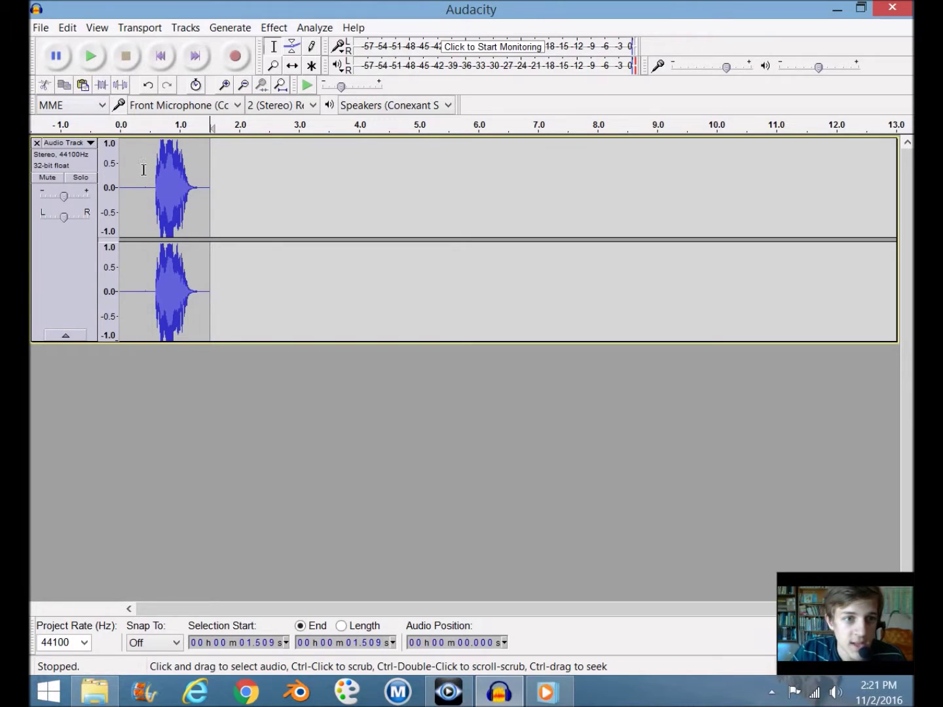
Cut the first half second or so of silence and the tail after about 0.82 s from the new clip
{"action": "left_click_drag", "start_coordinate": [156, 199], "coordinate": [99, 196]}
{"action": "left_click", "coordinate": [44, 85]}
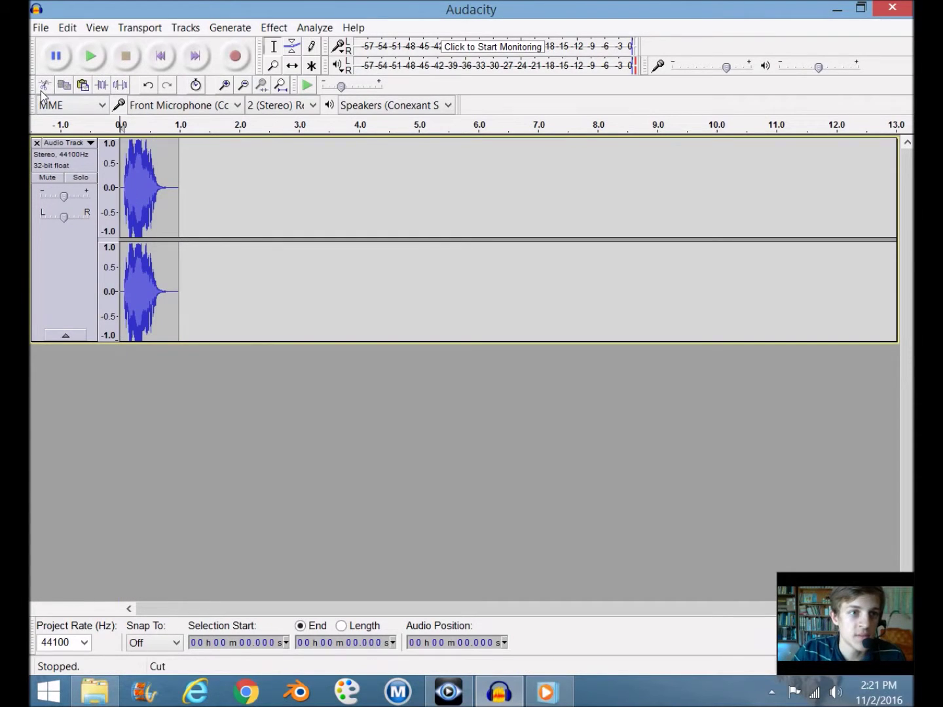
{"action": "left_click_drag", "start_coordinate": [170, 196], "coordinate": [181, 197]}
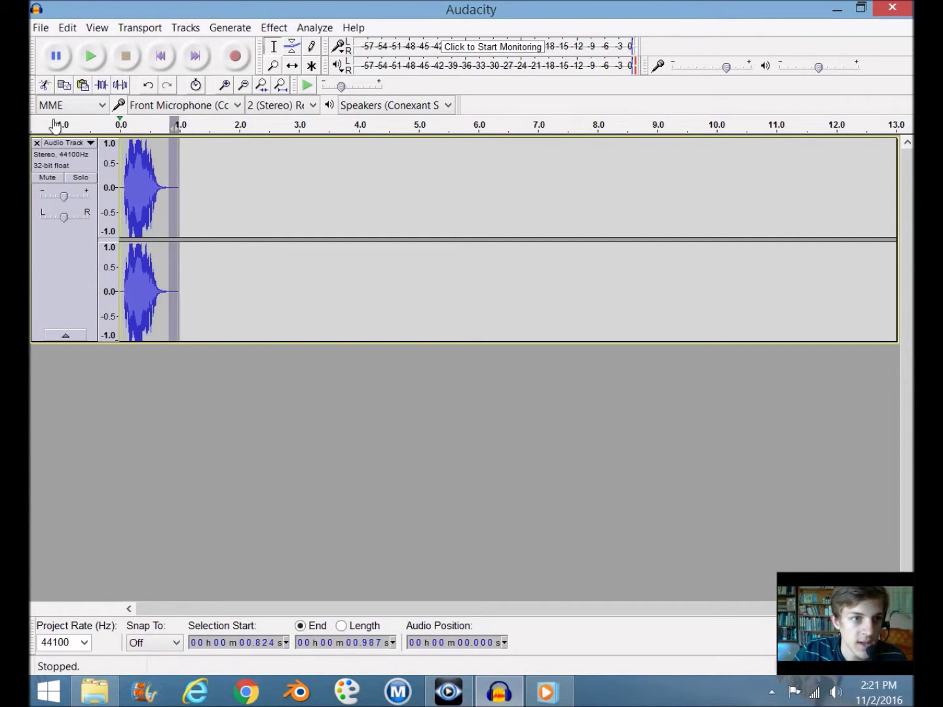
{"action": "left_click", "coordinate": [41, 85]}
Try Paulstretch on the whole clip with stretch factor 2.0 and time resolution 0.3 seconds, and play it
{"action": "left_click", "coordinate": [78, 271]}
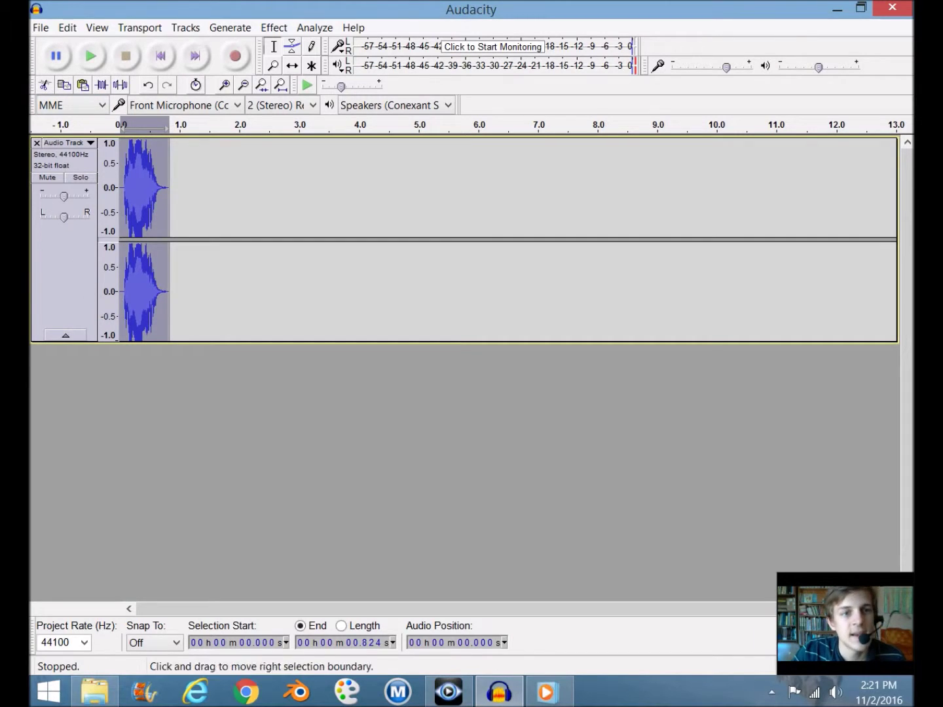
{"action": "left_click", "coordinate": [274, 27]}
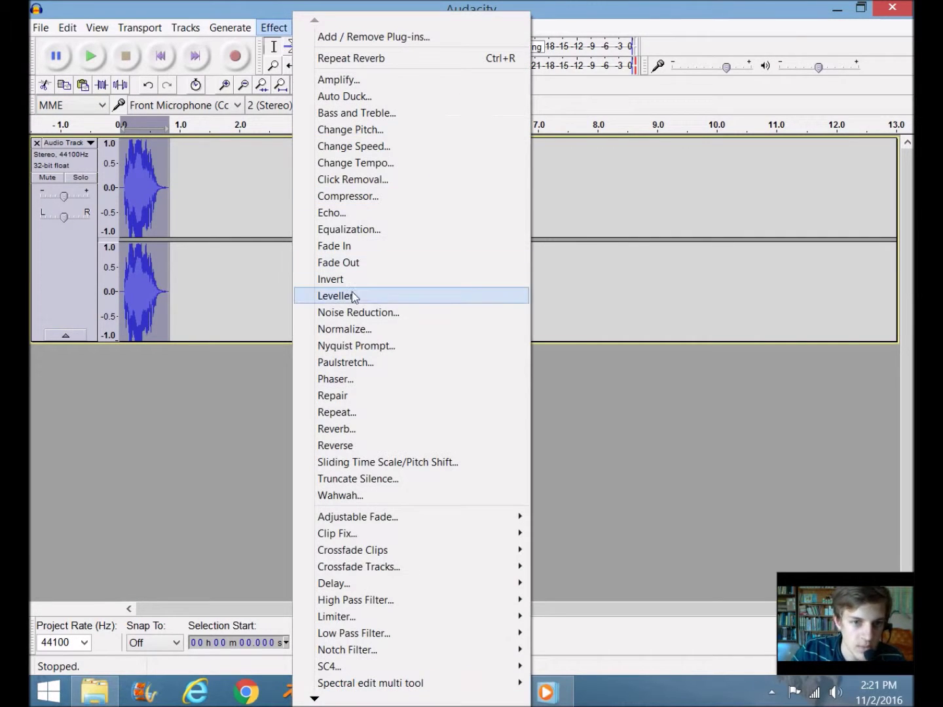
{"action": "left_click", "coordinate": [367, 365]}
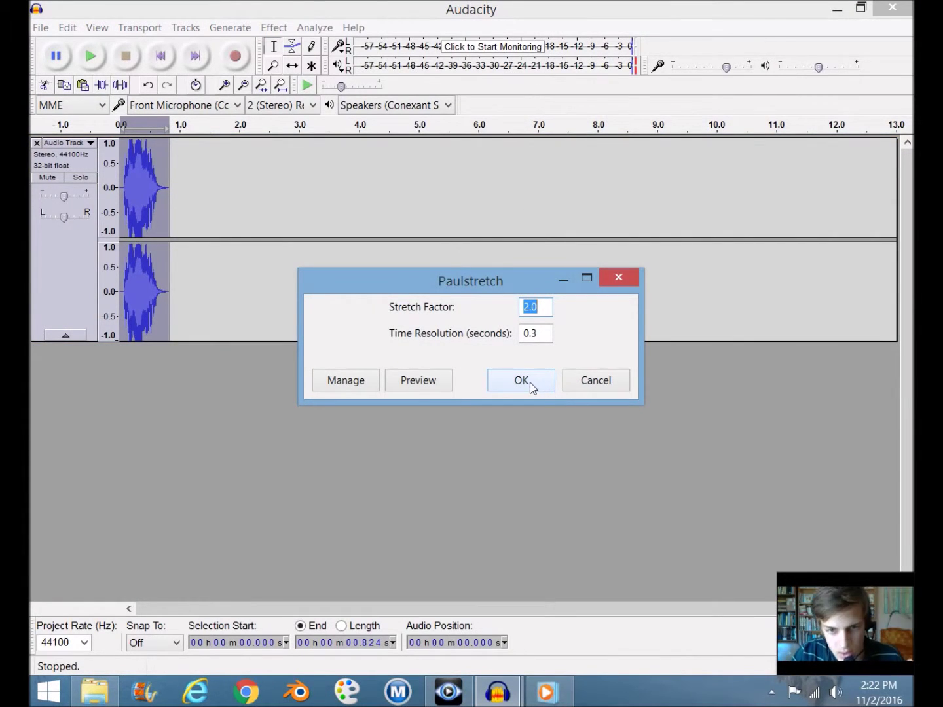
{"action": "left_click", "coordinate": [525, 381]}
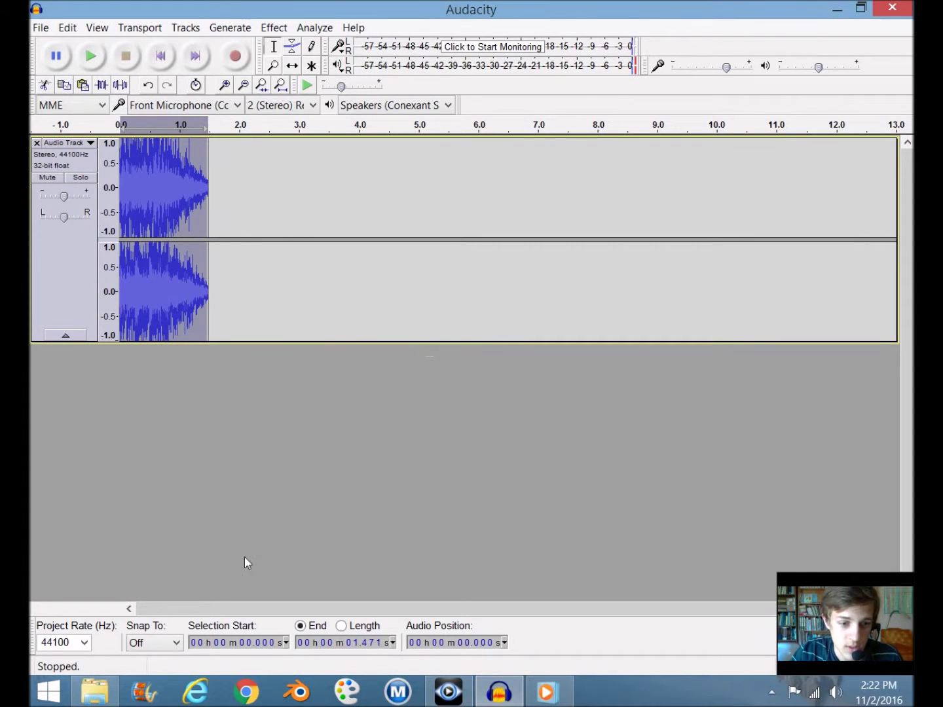
{"action": "key", "text": "space"}
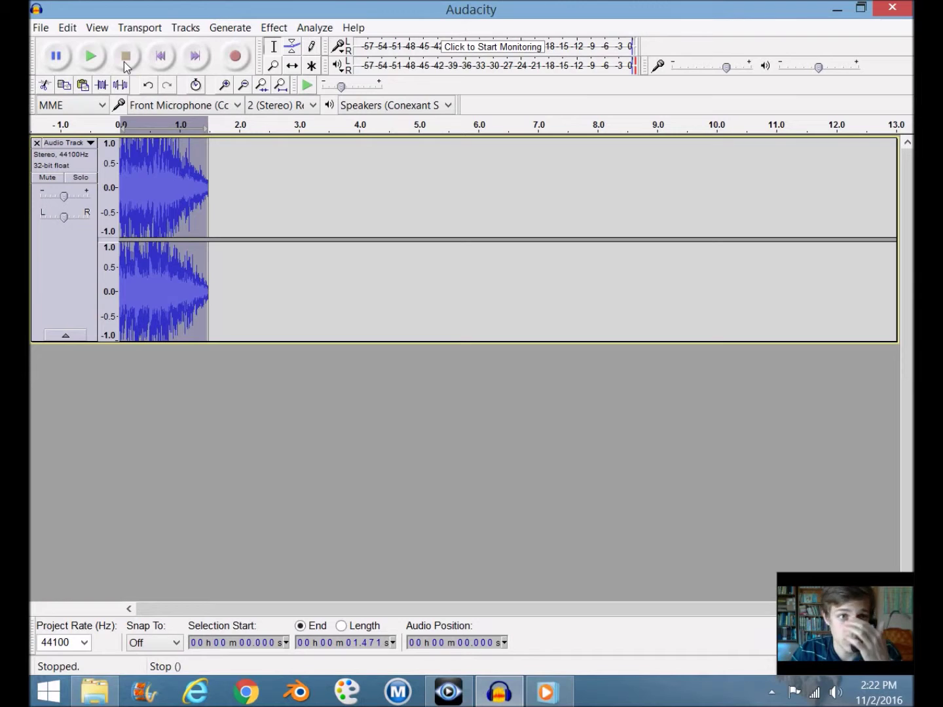
Repeat Paulstretch on the already stretched clip and play the result
{"action": "left_click", "coordinate": [273, 27]}
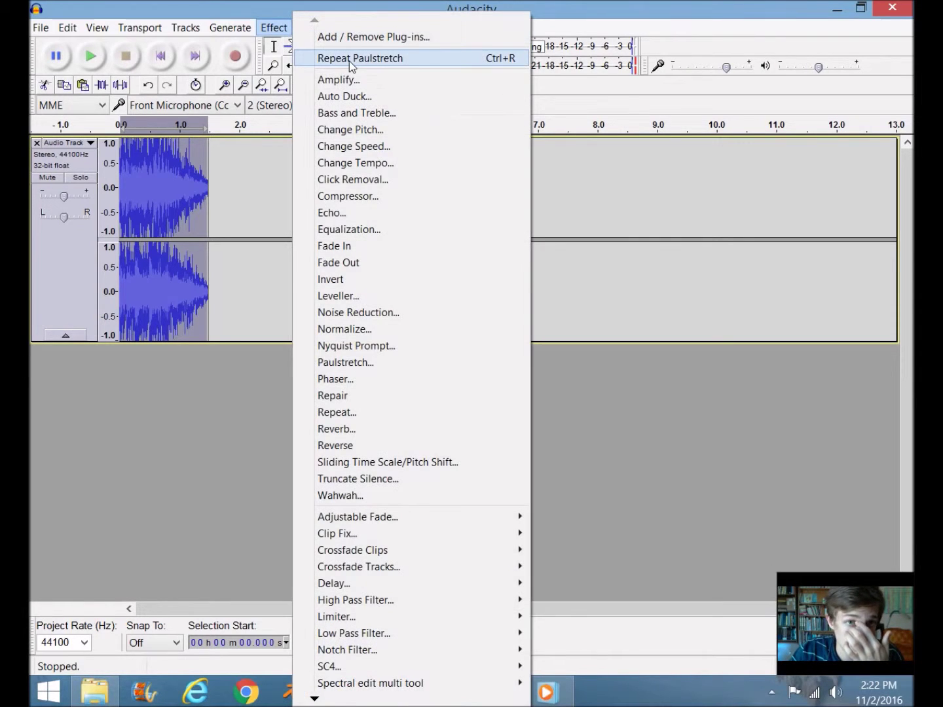
{"action": "left_click", "coordinate": [349, 59]}
{"action": "key", "text": "space"}
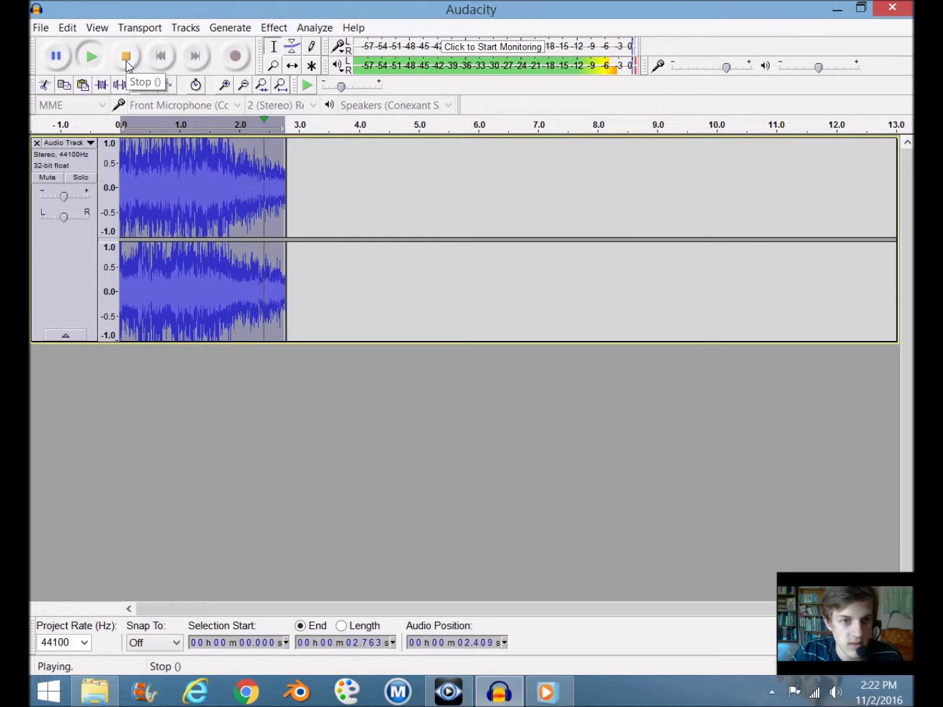
Undo both Paulstretch applications on the clip
{"action": "key", "text": "ctrl+z"}
{"action": "key", "text": "ctrl+z"}
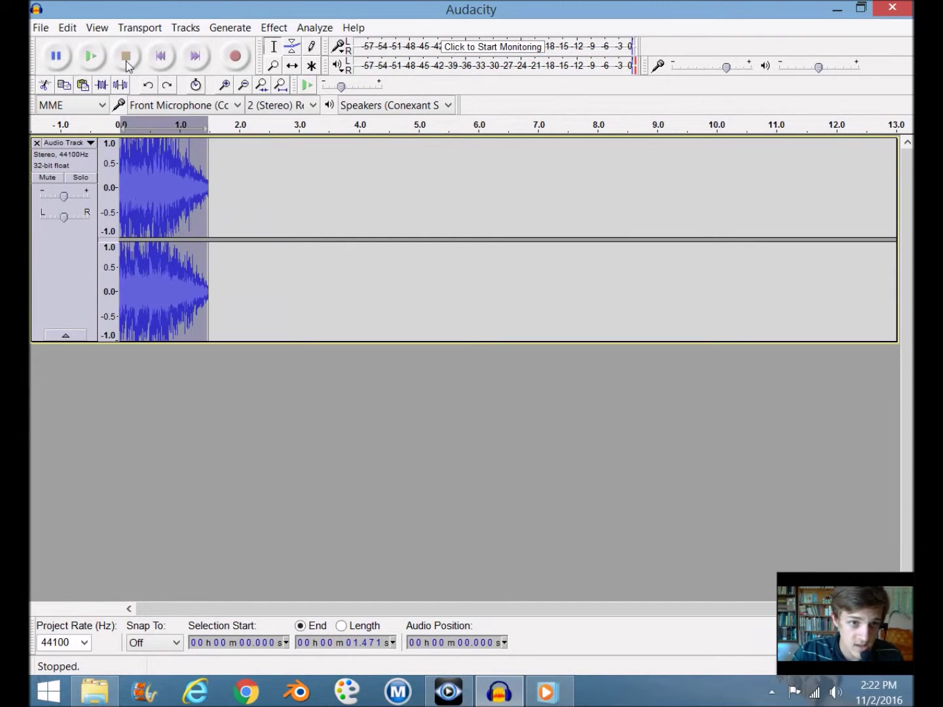
{"action": "left_click", "coordinate": [274, 27]}
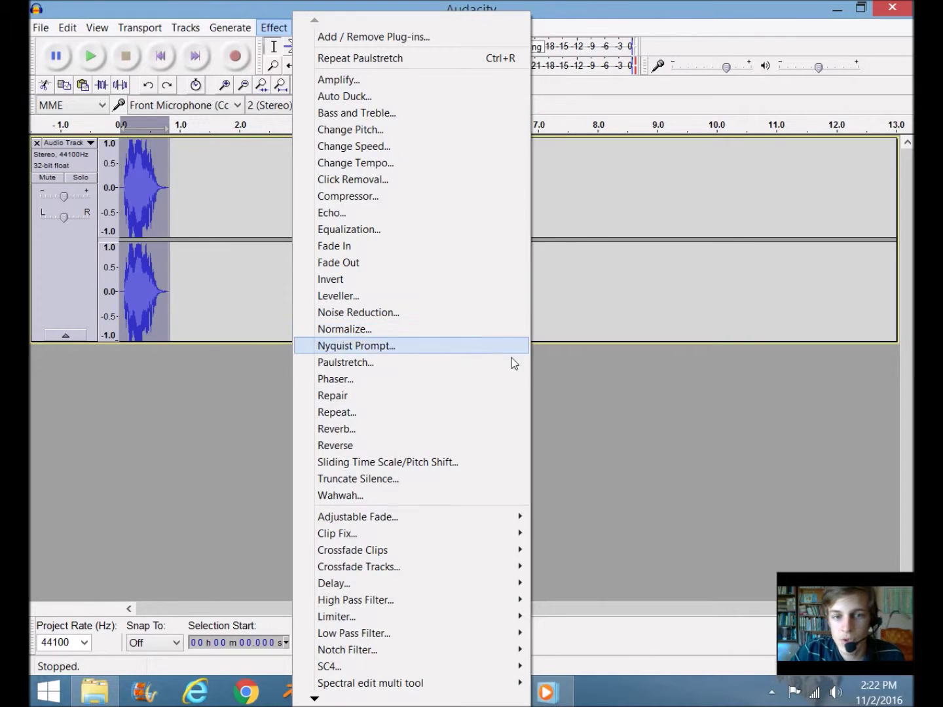
{"action": "left_click", "coordinate": [586, 385]}
Switch to Windows Media Player to replay its last audio, and return to Audacity
{"action": "left_click", "coordinate": [547, 692]}
{"action": "left_click", "coordinate": [484, 647]}
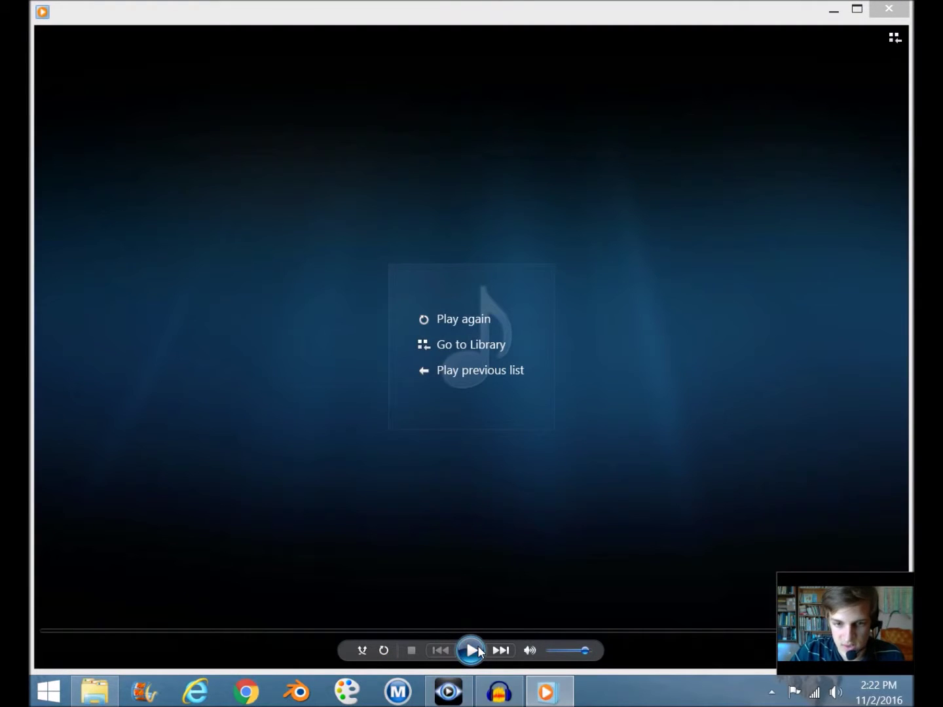
{"action": "left_click", "coordinate": [481, 692]}
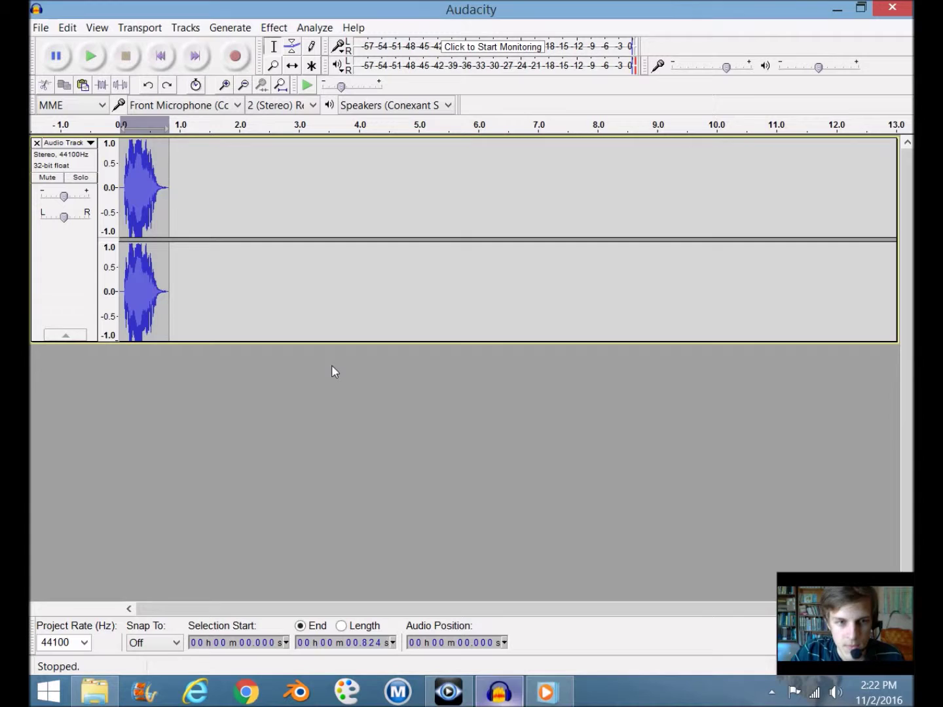
Remove the short clip's track and record a new voice clip about 2.5 s long
{"action": "left_click", "coordinate": [37, 144]}
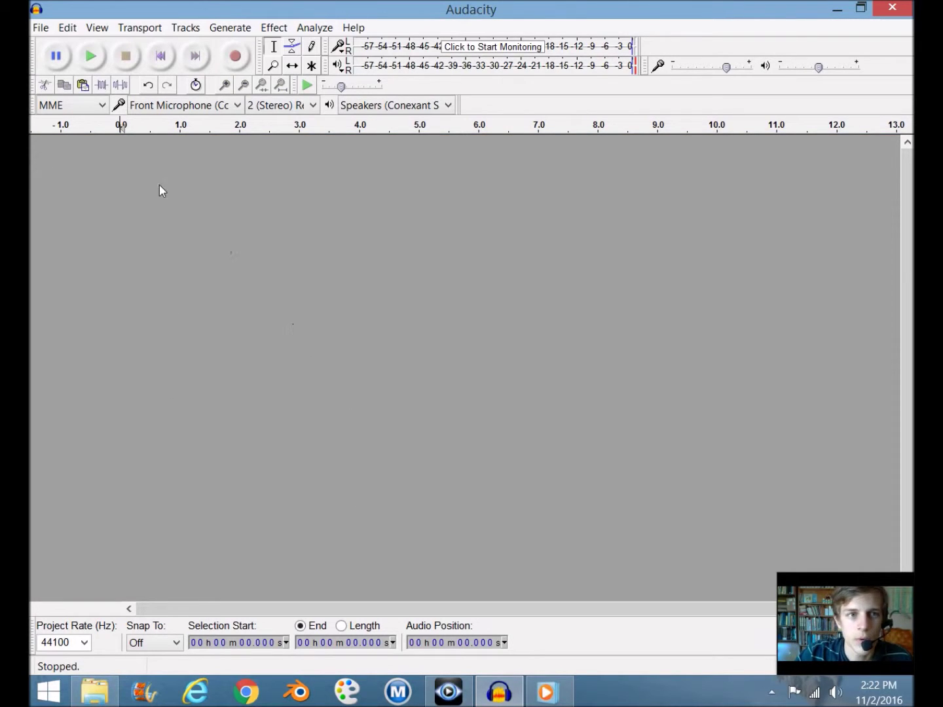
{"action": "left_click", "coordinate": [236, 57]}
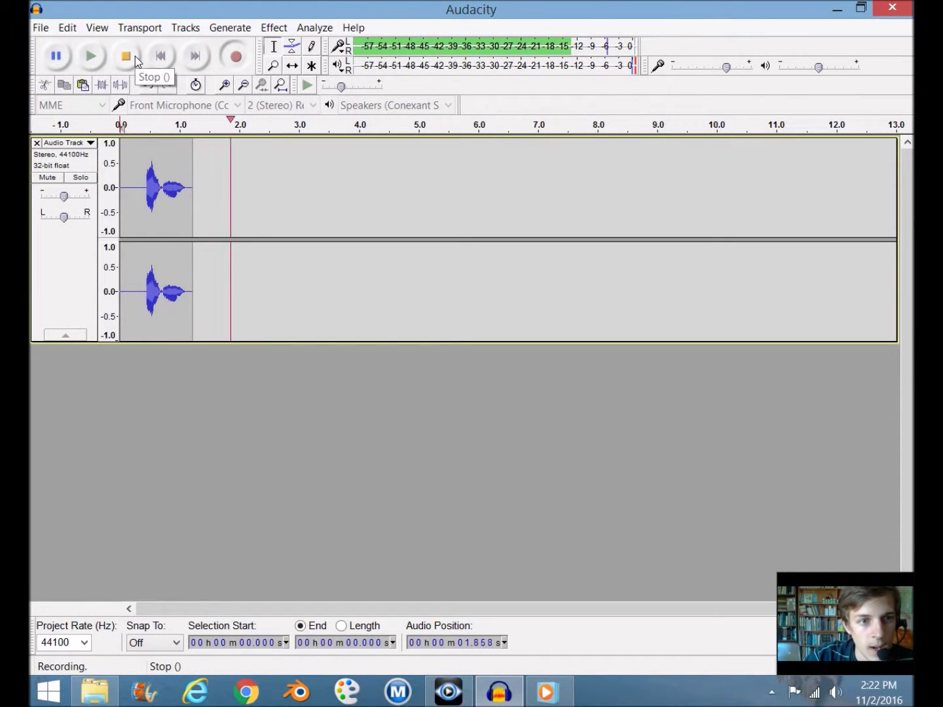
{"action": "left_click", "coordinate": [135, 56]}
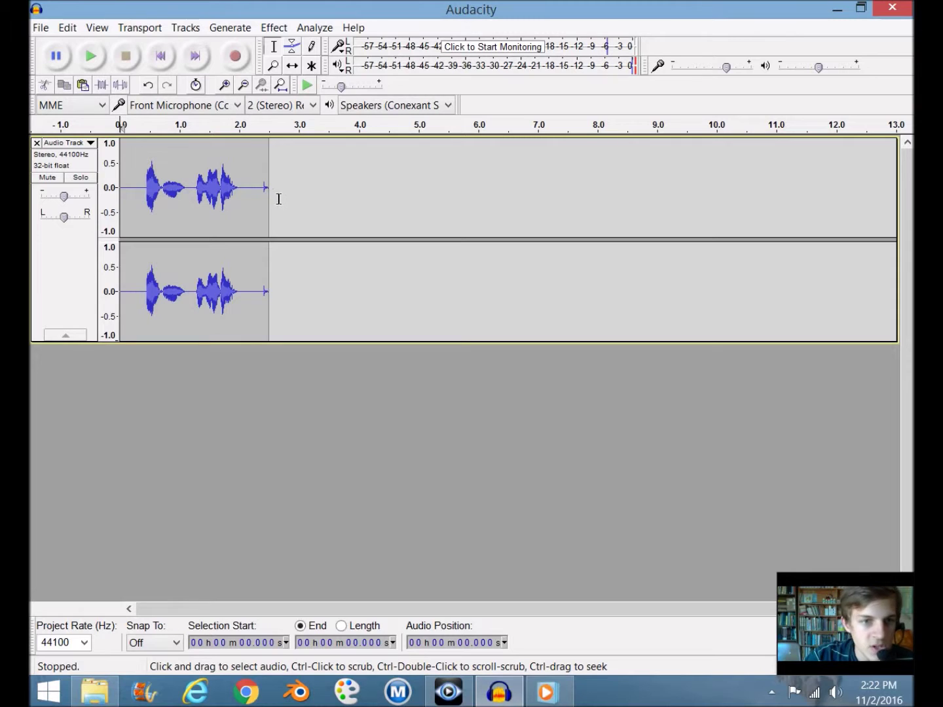
Trim the clip's end to about 2.39 s and capture a noise profile from the silence between 0.116 and 0.383 s
{"action": "left_click", "coordinate": [144, 196]}
{"action": "left_click_drag", "start_coordinate": [143, 196], "coordinate": [126, 197]}
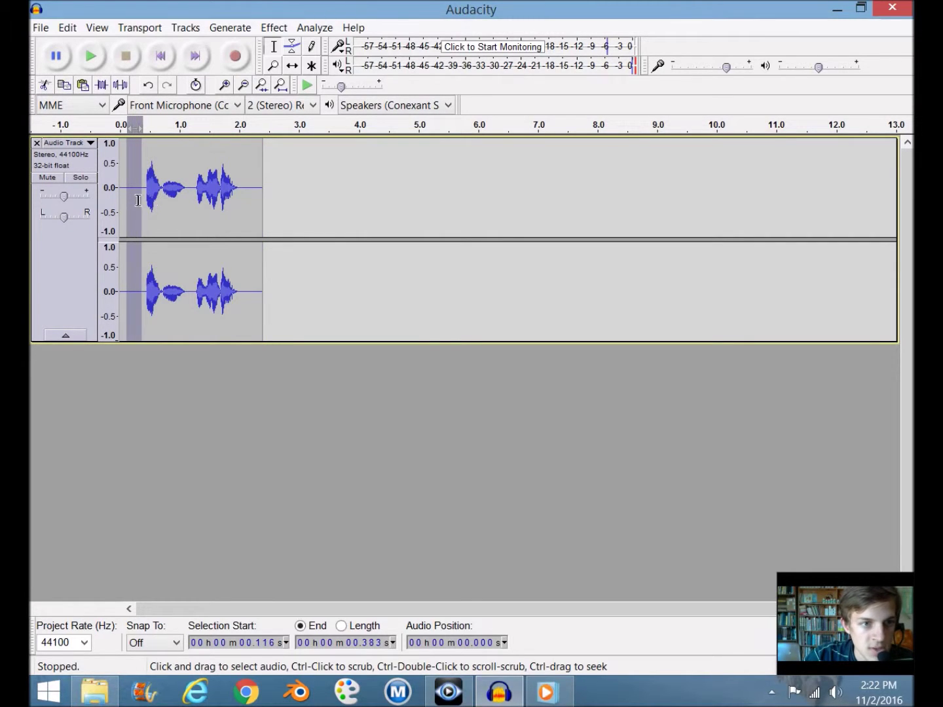
{"action": "left_click", "coordinate": [274, 28]}
{"action": "left_click", "coordinate": [374, 317]}
{"action": "left_click", "coordinate": [451, 267]}
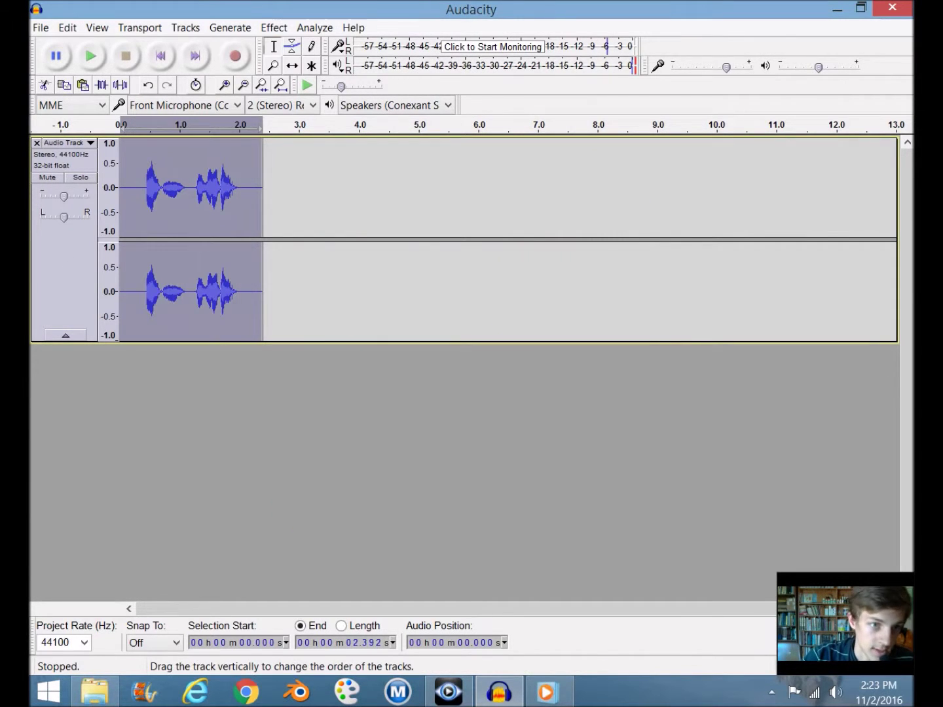
Apply Noise Reduction to the whole clip with 5 dB reduction, sensitivity 6.50 and 0 frequency smoothing bands
{"action": "left_click", "coordinate": [274, 28]}
{"action": "left_click", "coordinate": [353, 313]}
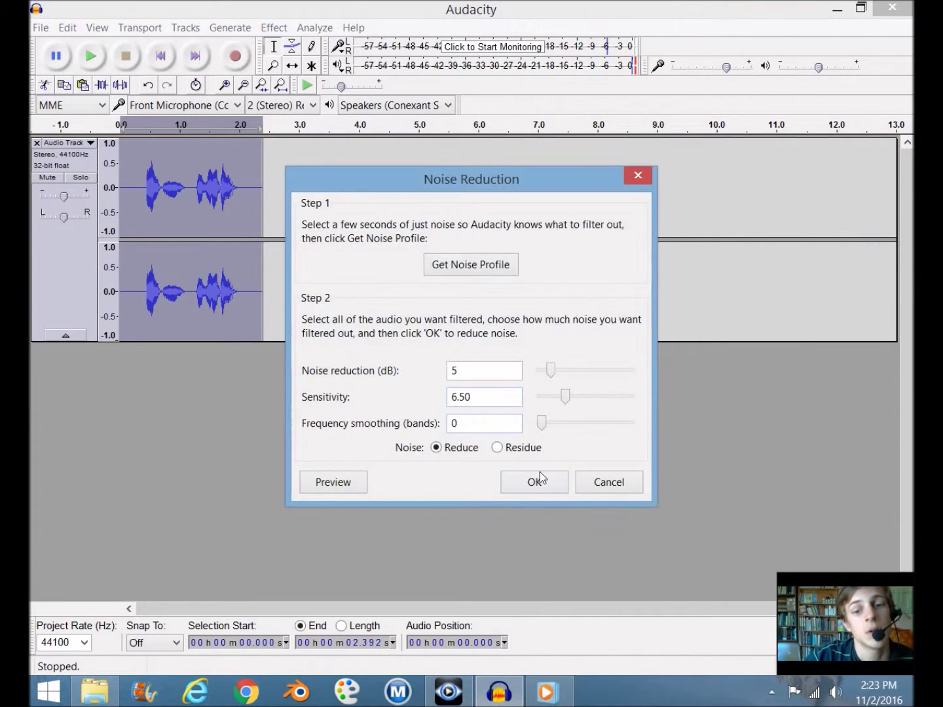
{"action": "left_click", "coordinate": [532, 472]}
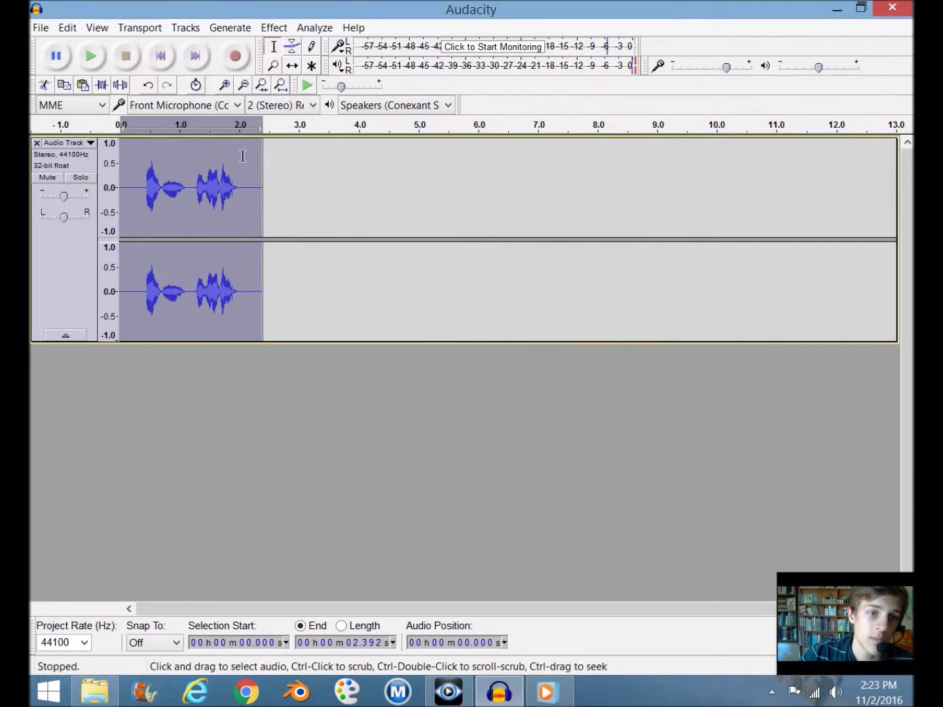
Amplify the whole clip by 5.389 dB to a new peak amplitude of 0.0 dB
{"action": "left_click", "coordinate": [274, 28]}
{"action": "left_click", "coordinate": [336, 77]}
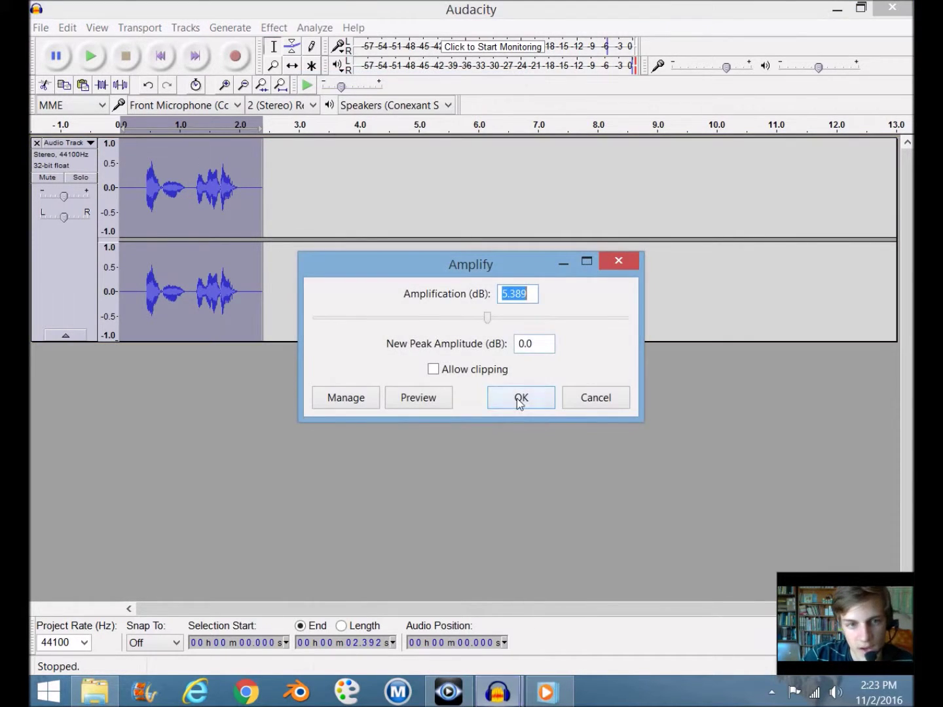
{"action": "left_click", "coordinate": [517, 398]}
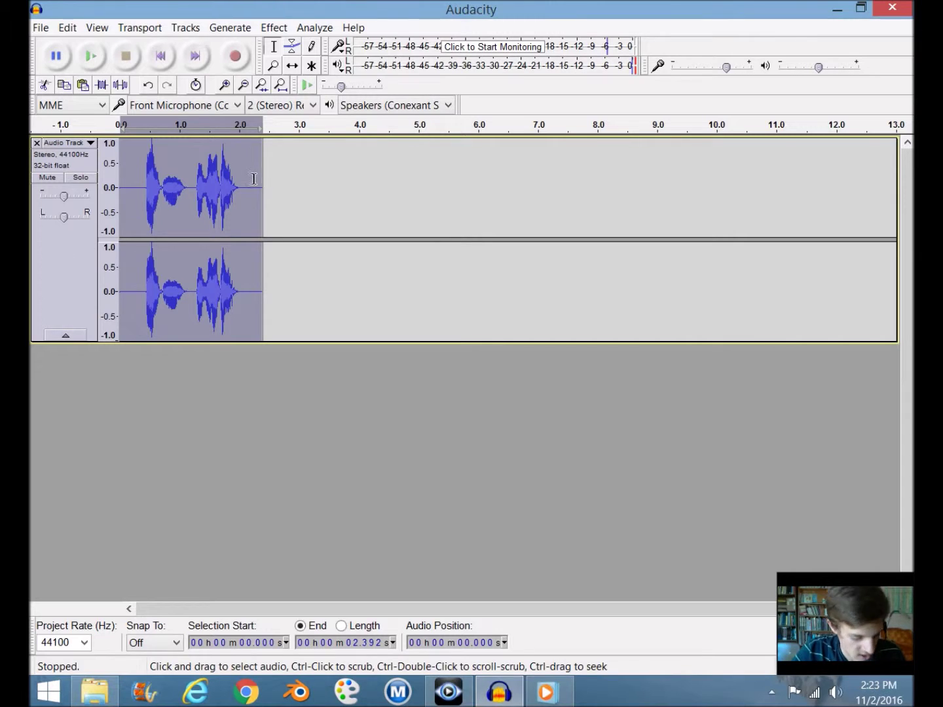
Add a new stereo track and paste a copy of the amplified clip into it
{"action": "left_click", "coordinate": [180, 34]}
{"action": "mouse_move", "coordinate": [422, 52]}
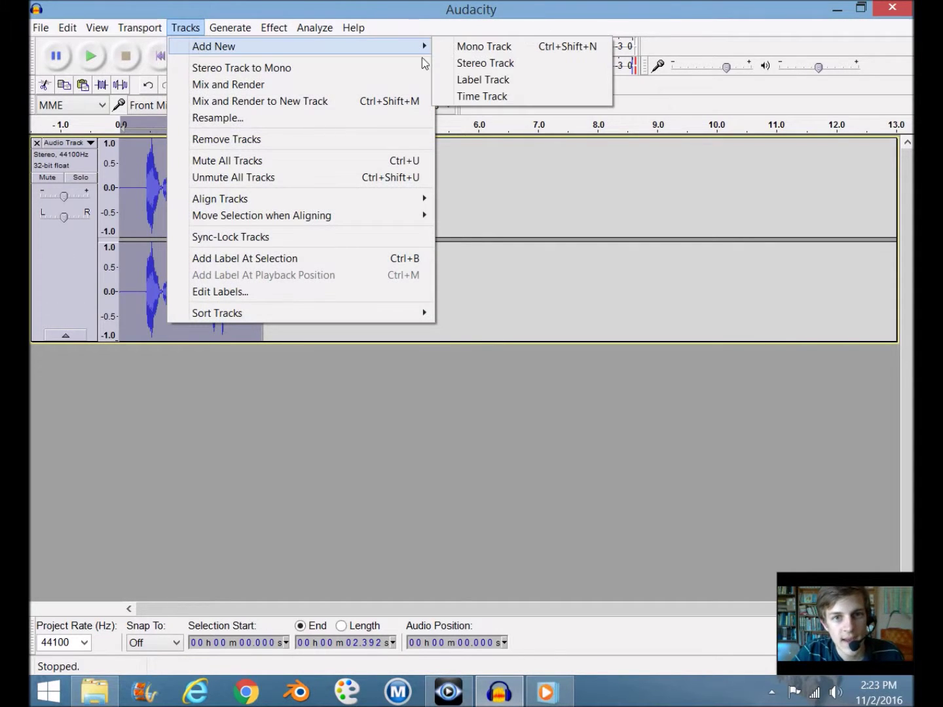
{"action": "left_click", "coordinate": [493, 63]}
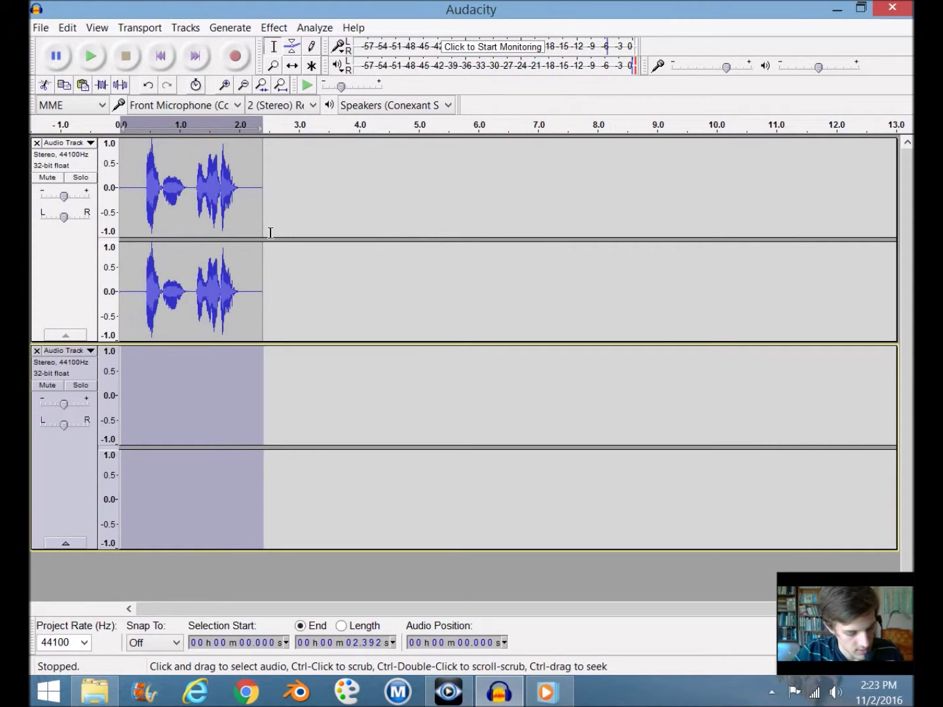
{"action": "key", "text": "ctrl+v"}
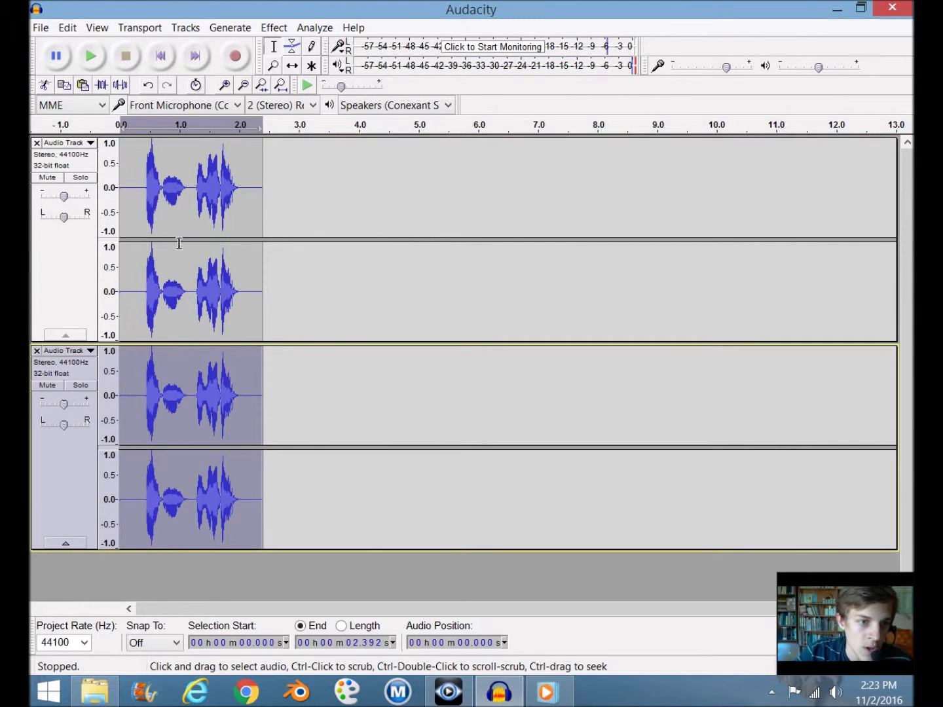
Change the pitch of the second track's copied clip by -25 percent and play both tracks together
{"action": "left_click", "coordinate": [120, 124]}
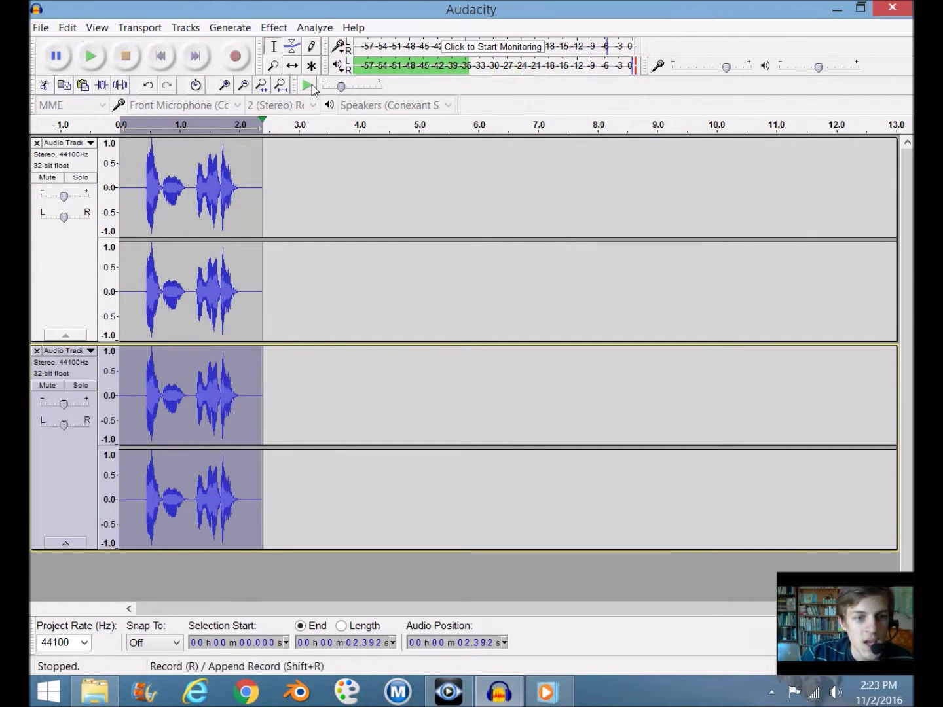
{"action": "left_click", "coordinate": [274, 27]}
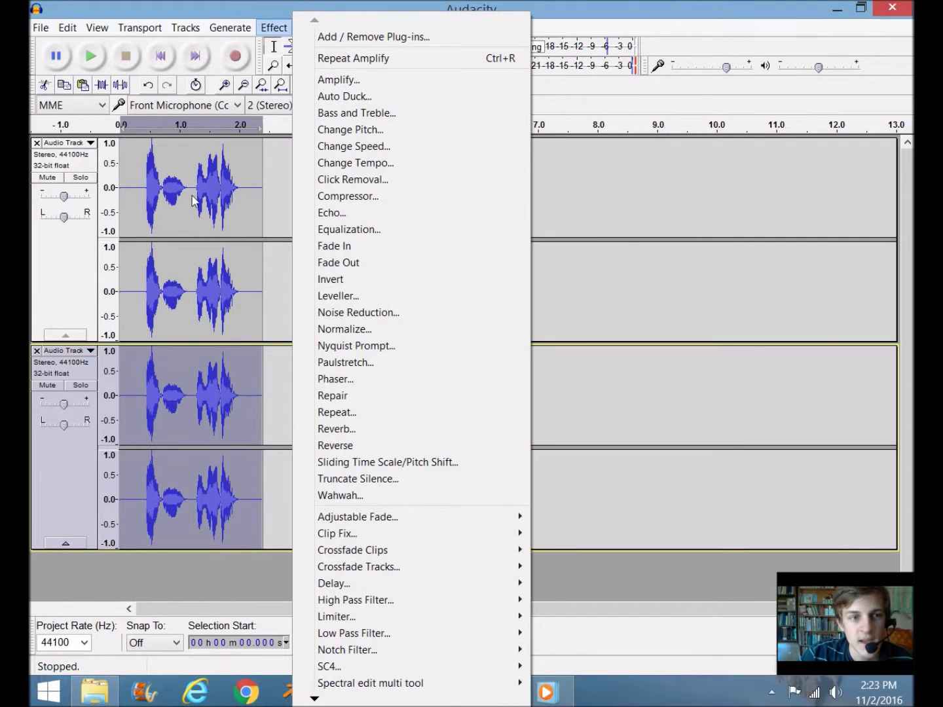
{"action": "left_click", "coordinate": [63, 498]}
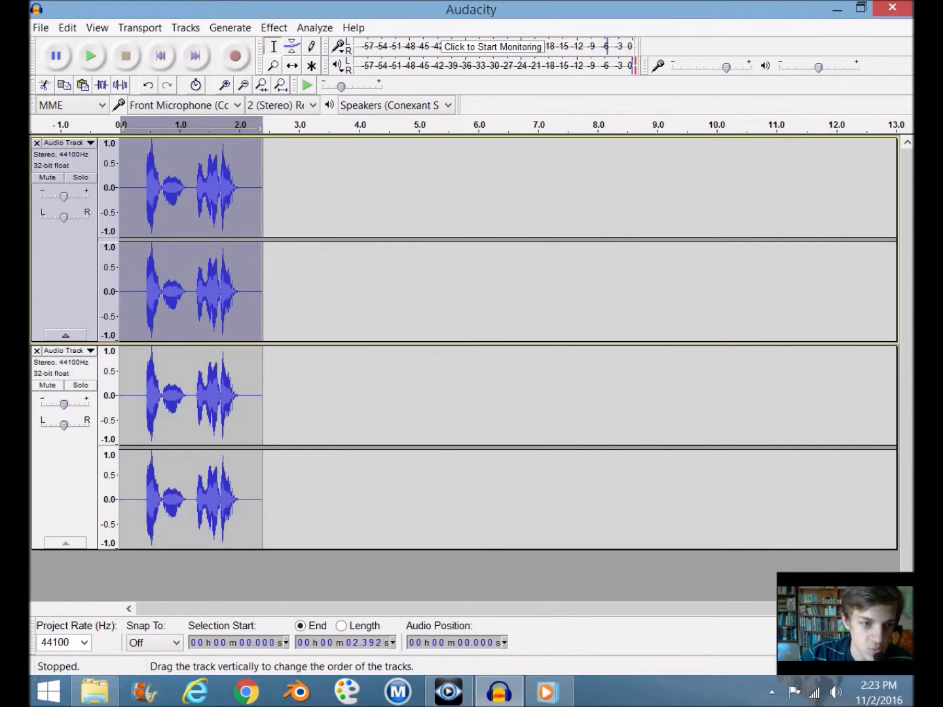
{"action": "left_click", "coordinate": [276, 29]}
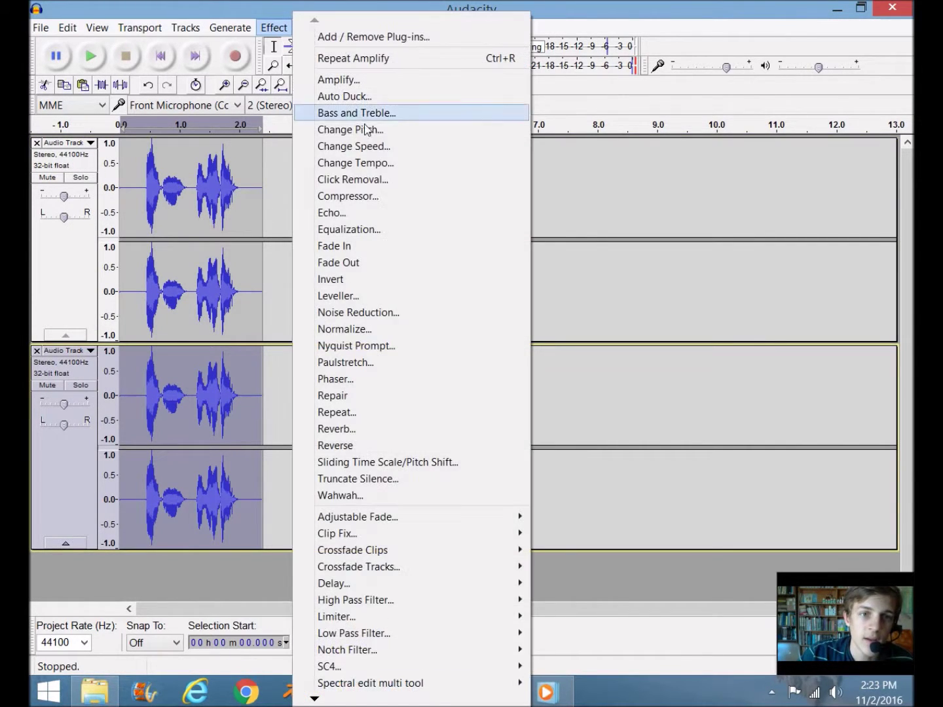
{"action": "left_click", "coordinate": [370, 128]}
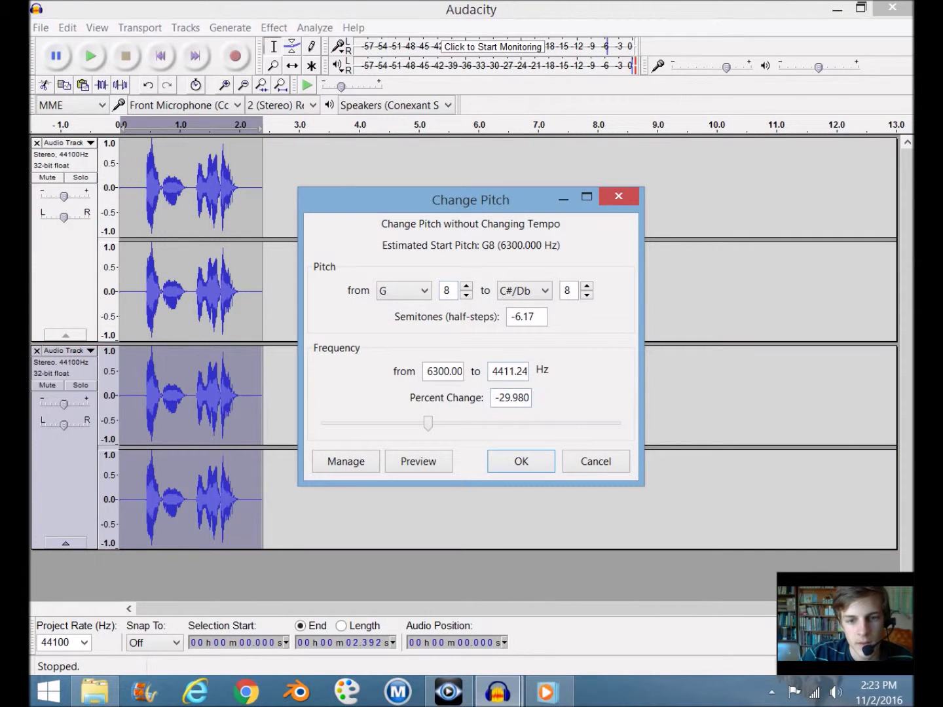
{"action": "left_click", "coordinate": [511, 398]}
{"action": "type", "text": "-25"}
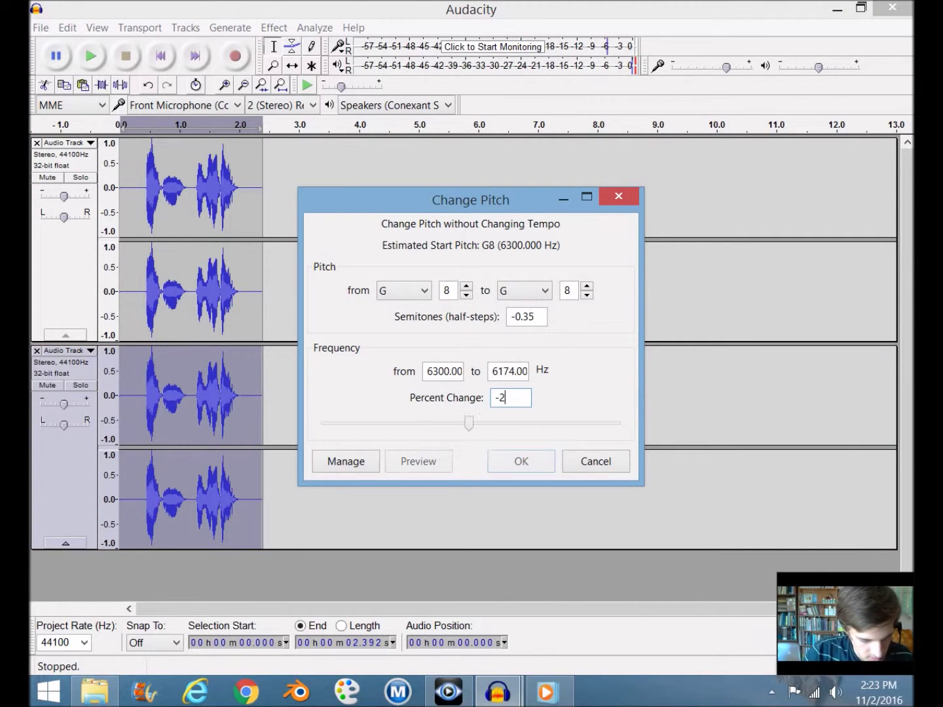
{"action": "left_click", "coordinate": [517, 462]}
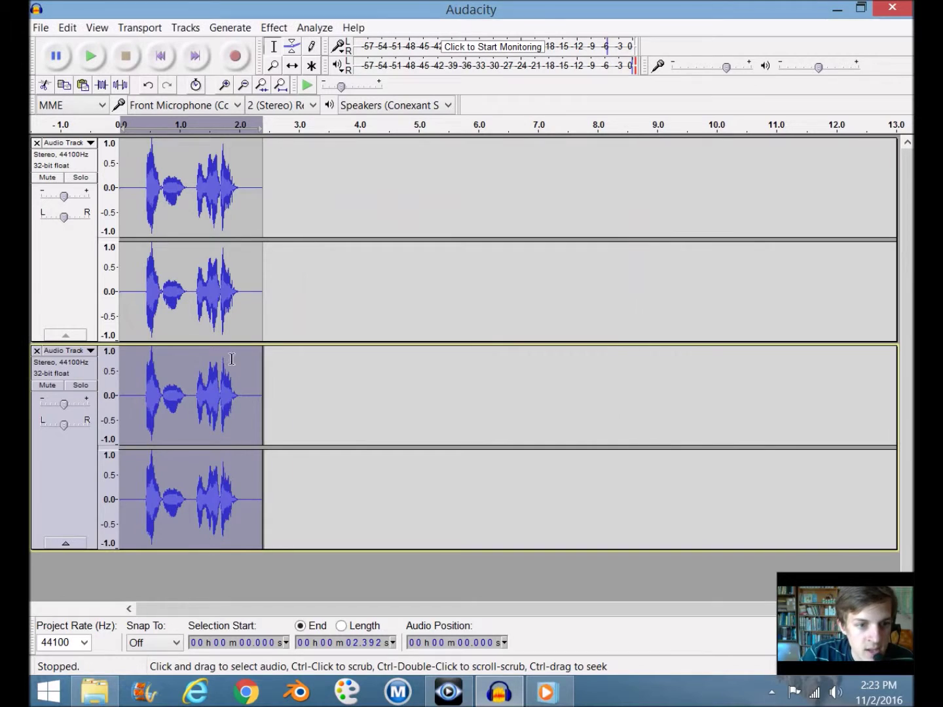
{"action": "left_click", "coordinate": [123, 127]}
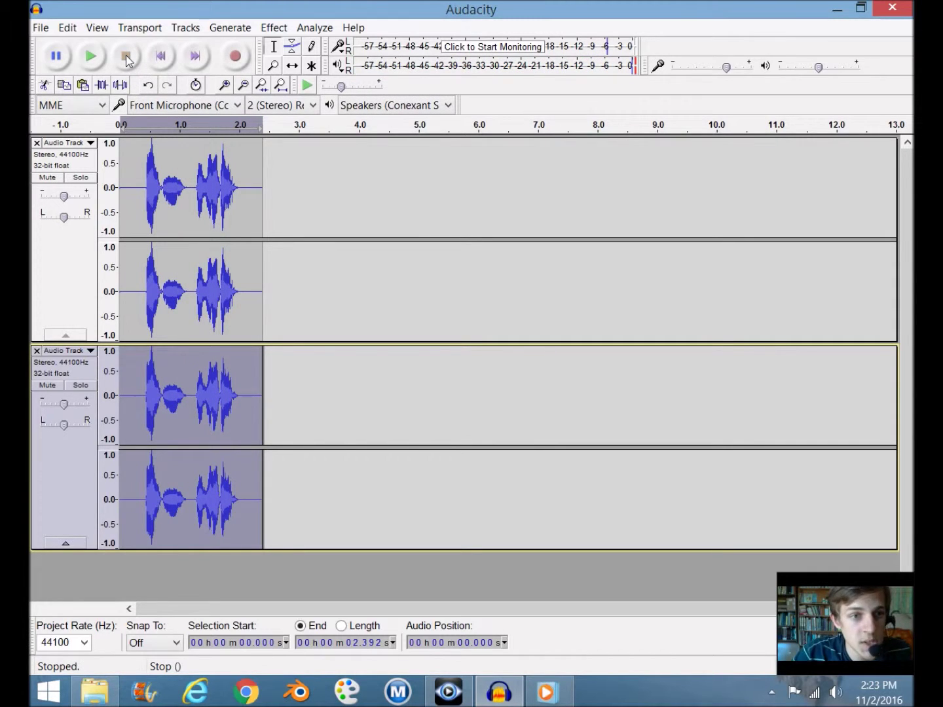
Delete both tracks and record a new voice clip about 2.76 s long
{"action": "left_click", "coordinate": [37, 143]}
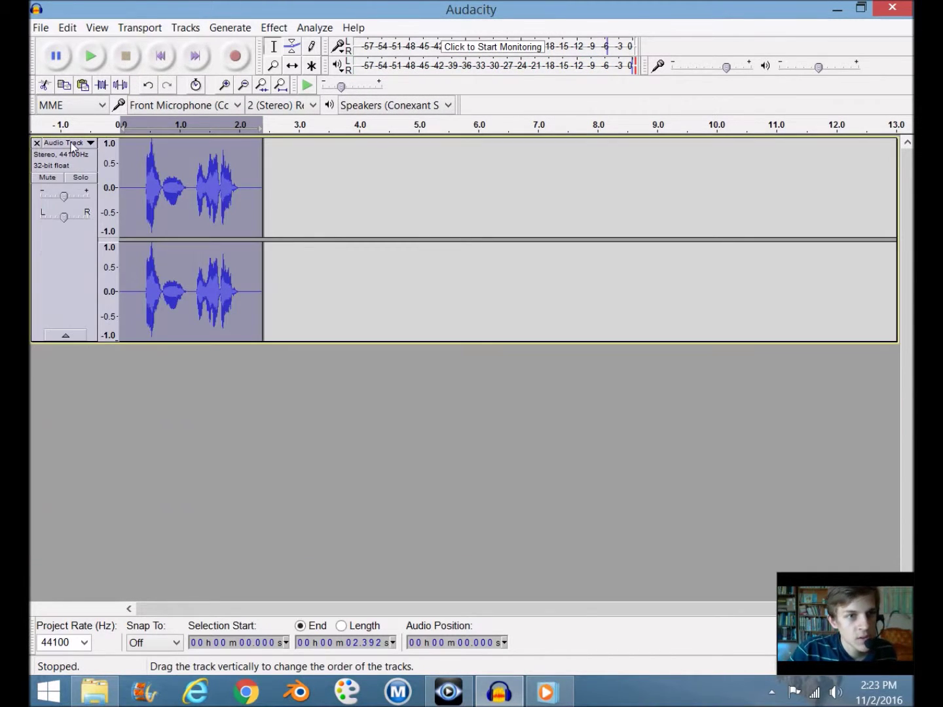
{"action": "left_click", "coordinate": [37, 142]}
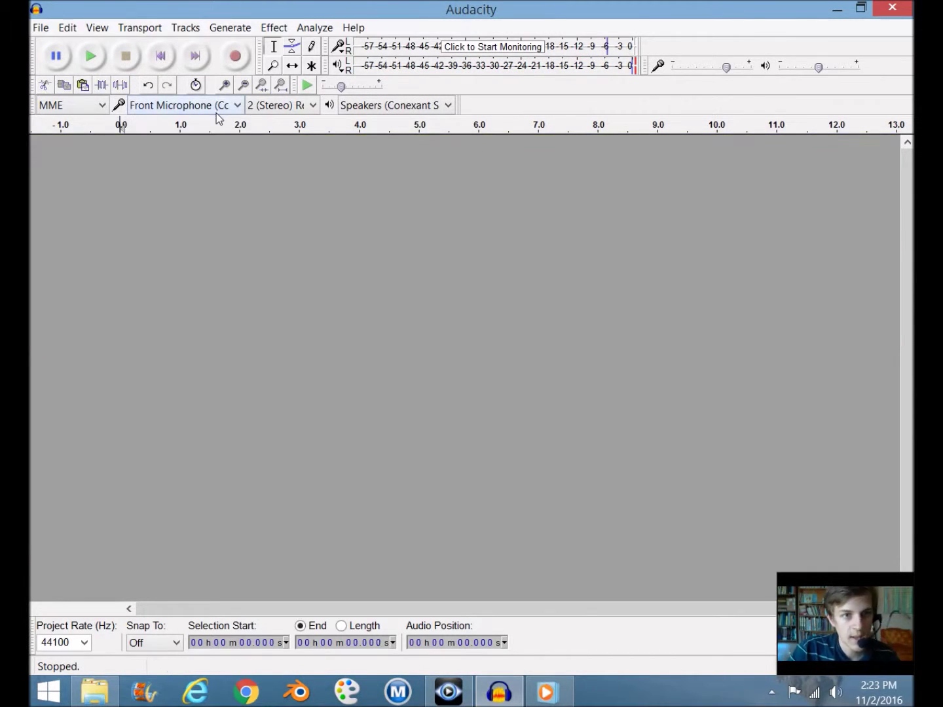
{"action": "left_click", "coordinate": [236, 58]}
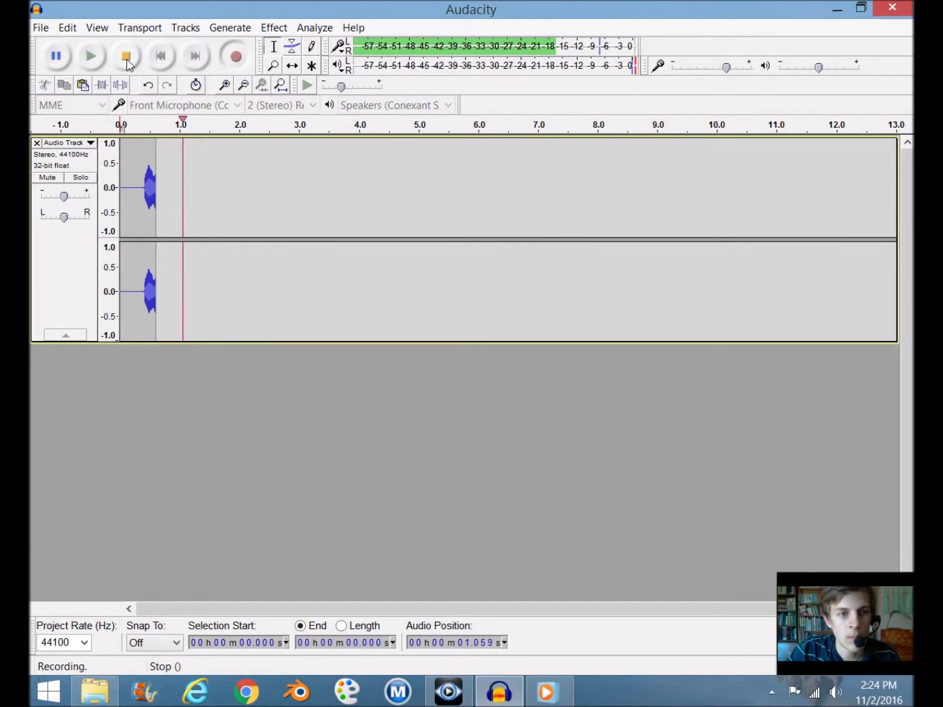
{"action": "left_click", "coordinate": [127, 58]}
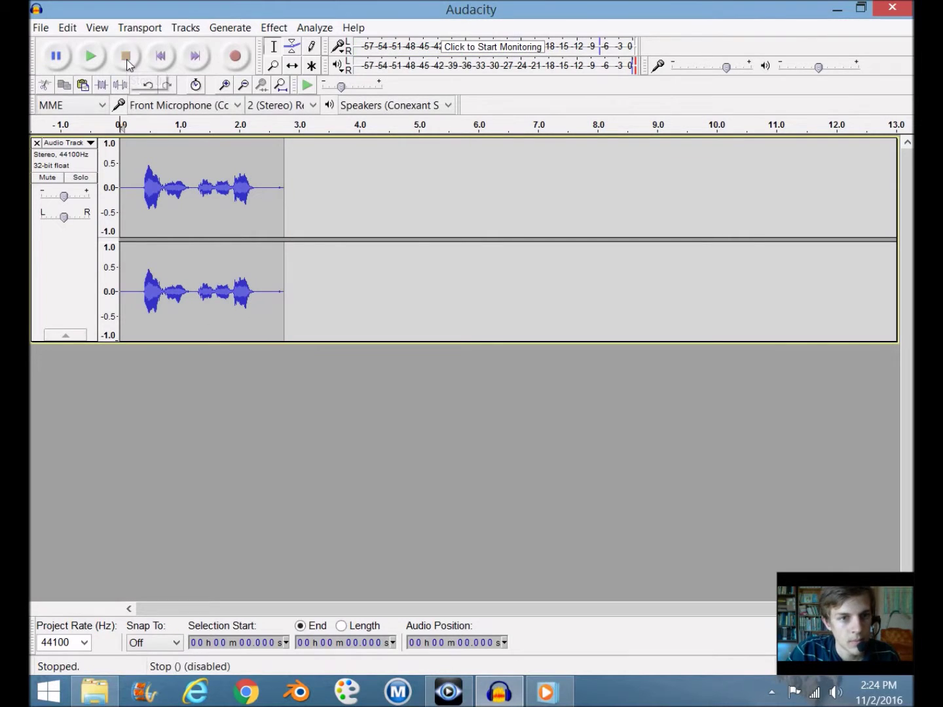
Amplify the whole new clip by 7.048 dB to a new peak amplitude of 0.0 dB
{"action": "left_click", "coordinate": [47, 262]}
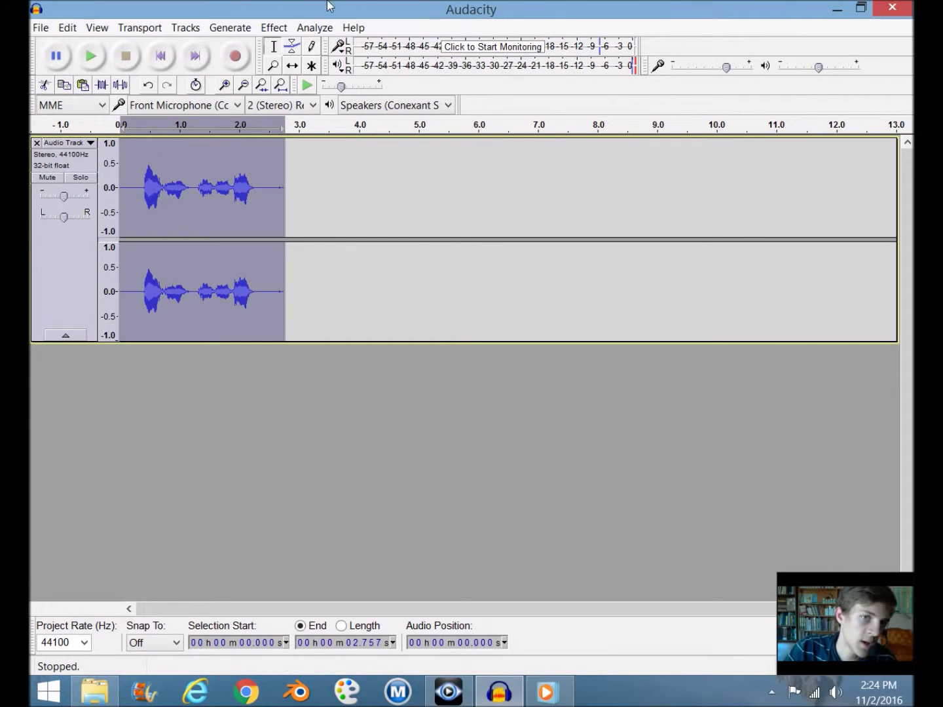
{"action": "left_click", "coordinate": [272, 28]}
{"action": "left_click", "coordinate": [265, 80]}
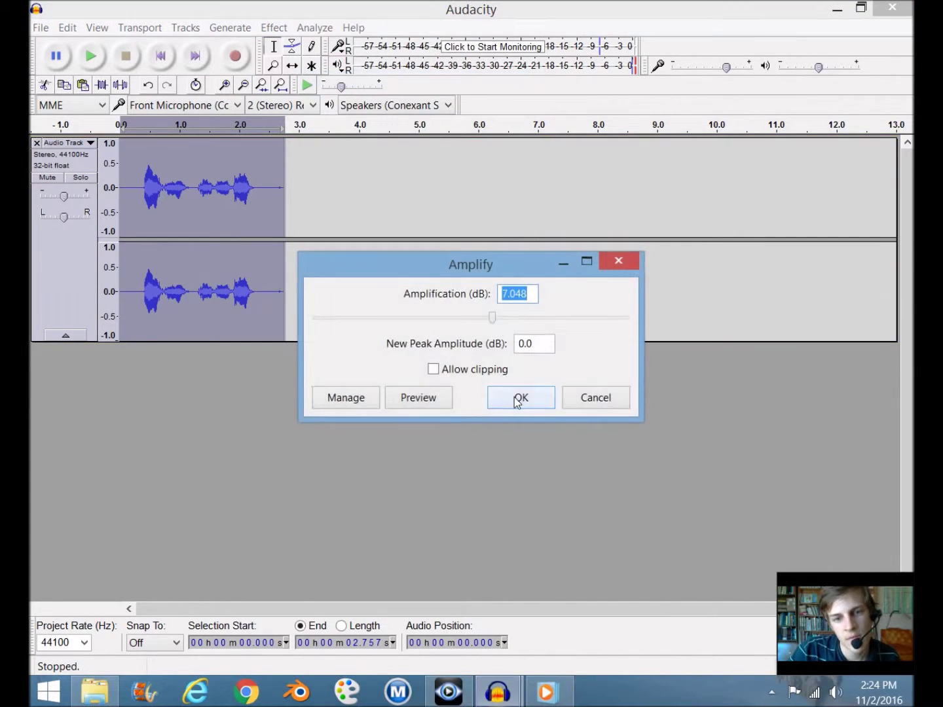
{"action": "left_click", "coordinate": [518, 398]}
Apply Echo to the whole clip with a 0.018 s delay time and 0.7 decay factor, and play the result
{"action": "left_click", "coordinate": [274, 28]}
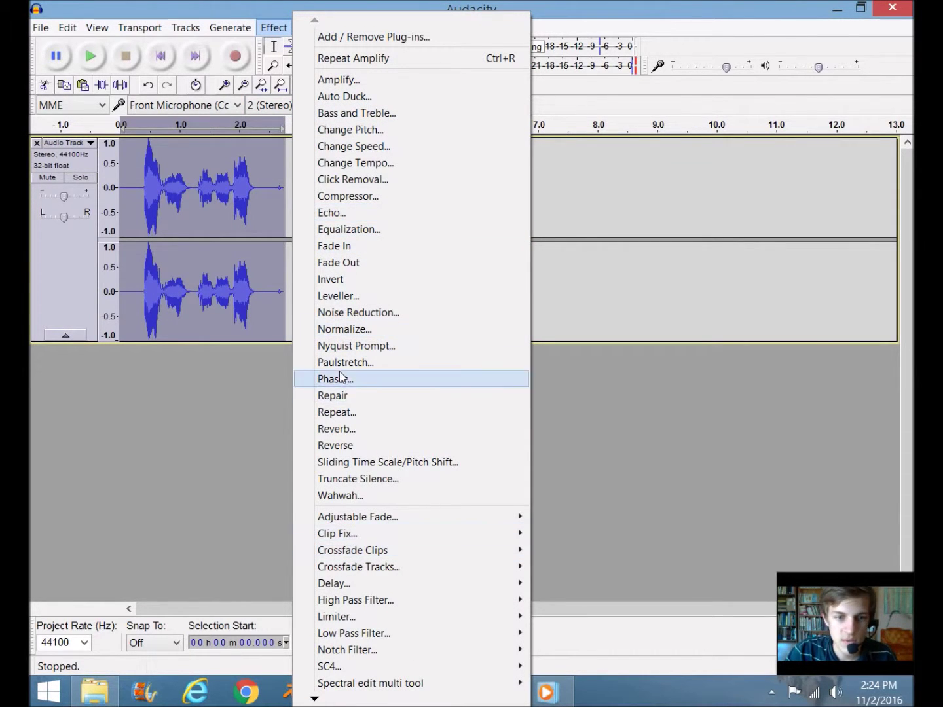
{"action": "left_click", "coordinate": [332, 213]}
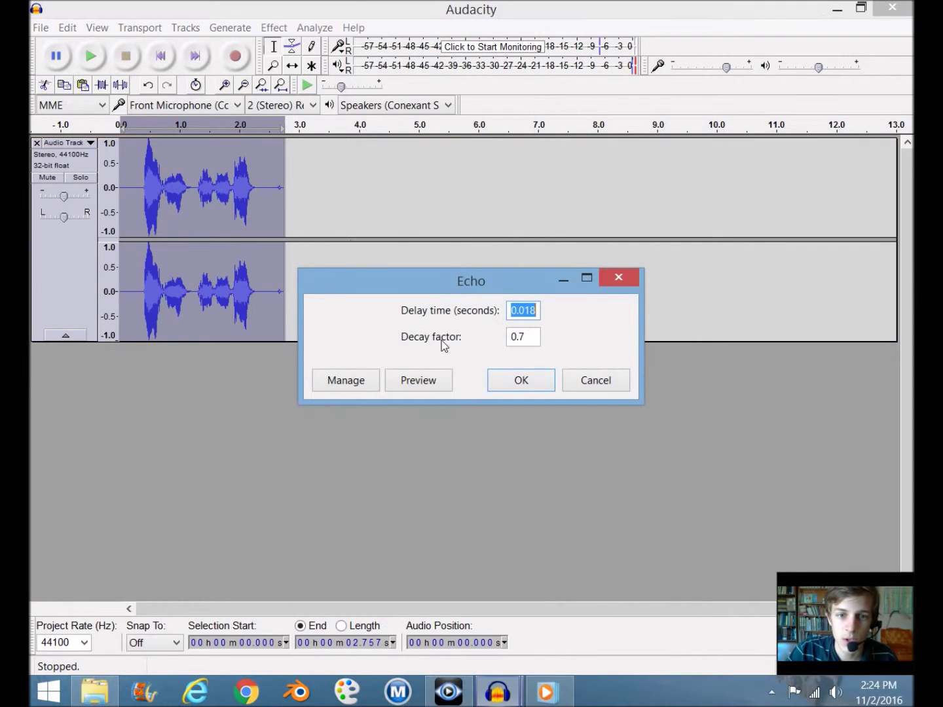
{"action": "left_click", "coordinate": [521, 380]}
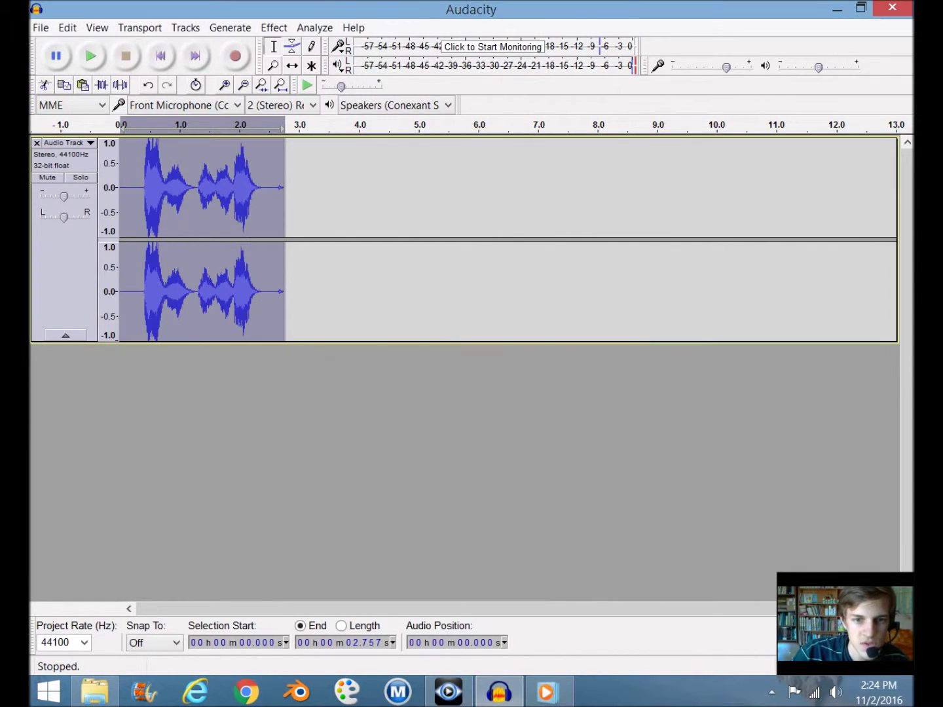
{"action": "left_click", "coordinate": [124, 129]}
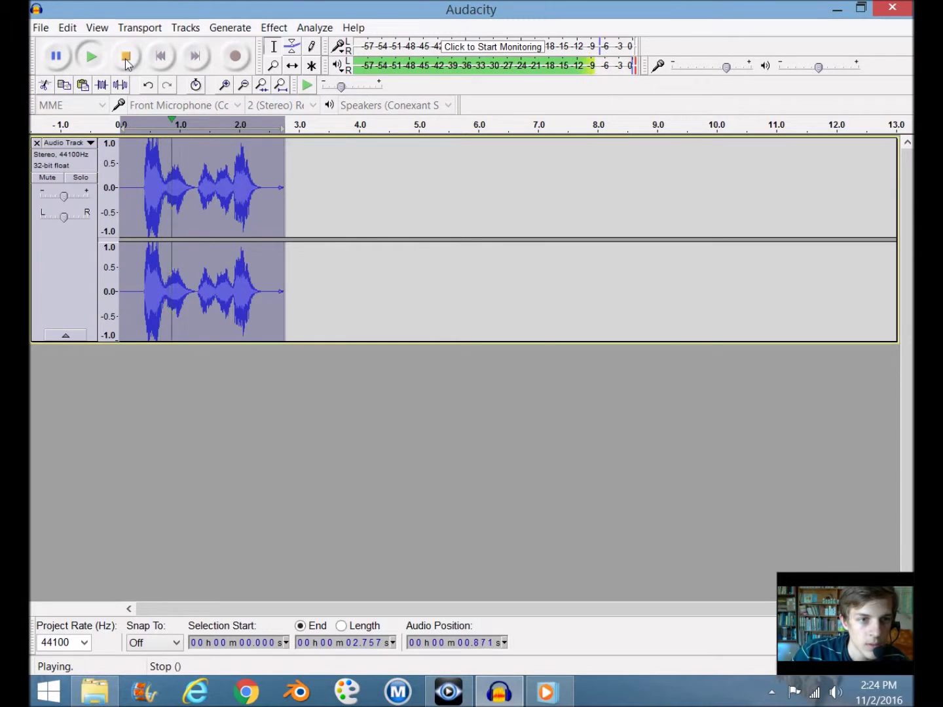
Try a second pass of the same Echo on the whole clip, listen to it, and undo that pass
{"action": "left_click", "coordinate": [274, 27]}
{"action": "left_click", "coordinate": [337, 58]}
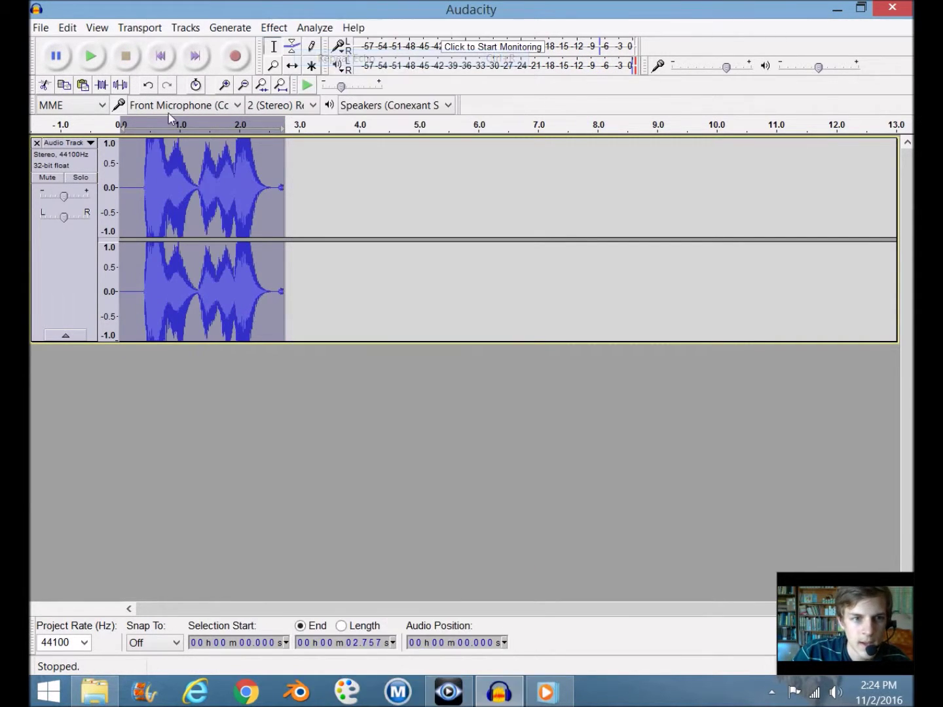
{"action": "left_click", "coordinate": [120, 125]}
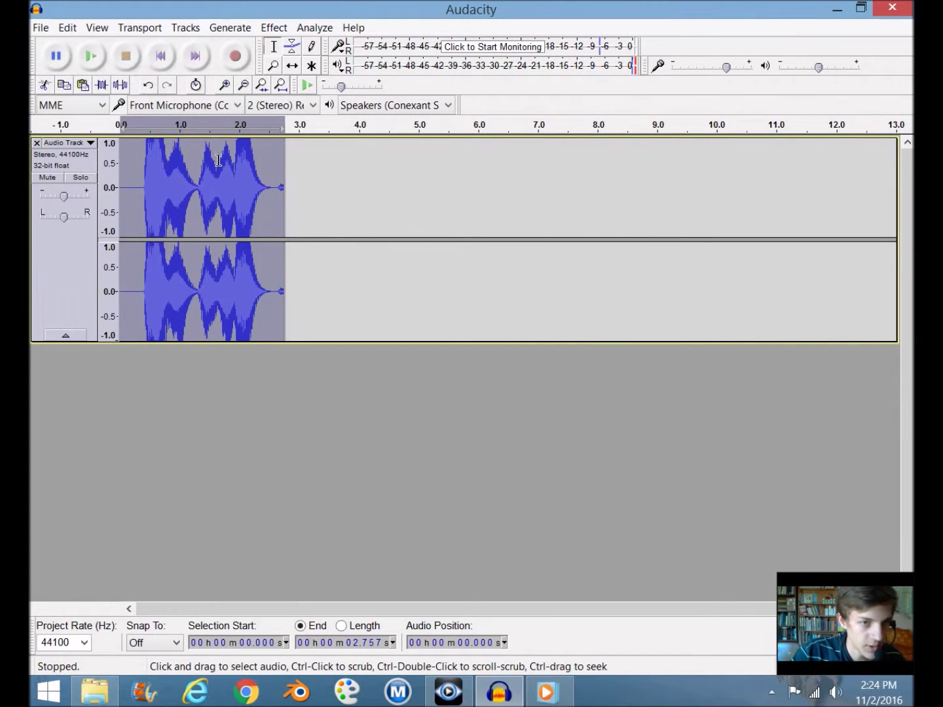
{"action": "key", "text": "ctrl+z"}
Apply Reverb to the echoed clip with 50% room size, 10 ms pre-delay, 50% reverberance, 50% damping and 75% stereo width, and play it
{"action": "left_click", "coordinate": [274, 28]}
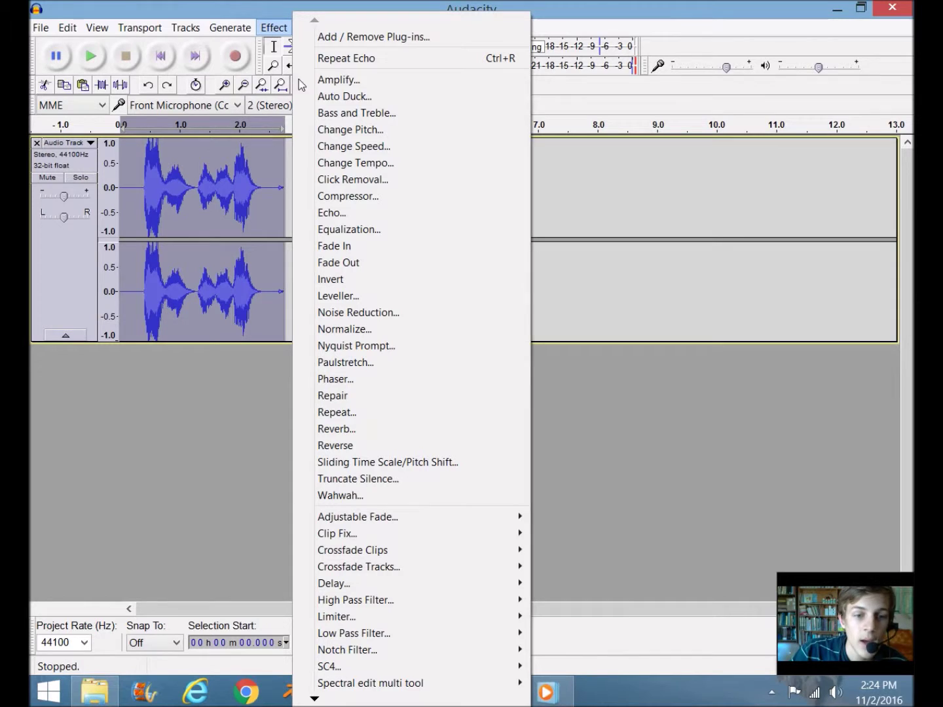
{"action": "left_click", "coordinate": [349, 431]}
{"action": "left_click", "coordinate": [524, 476]}
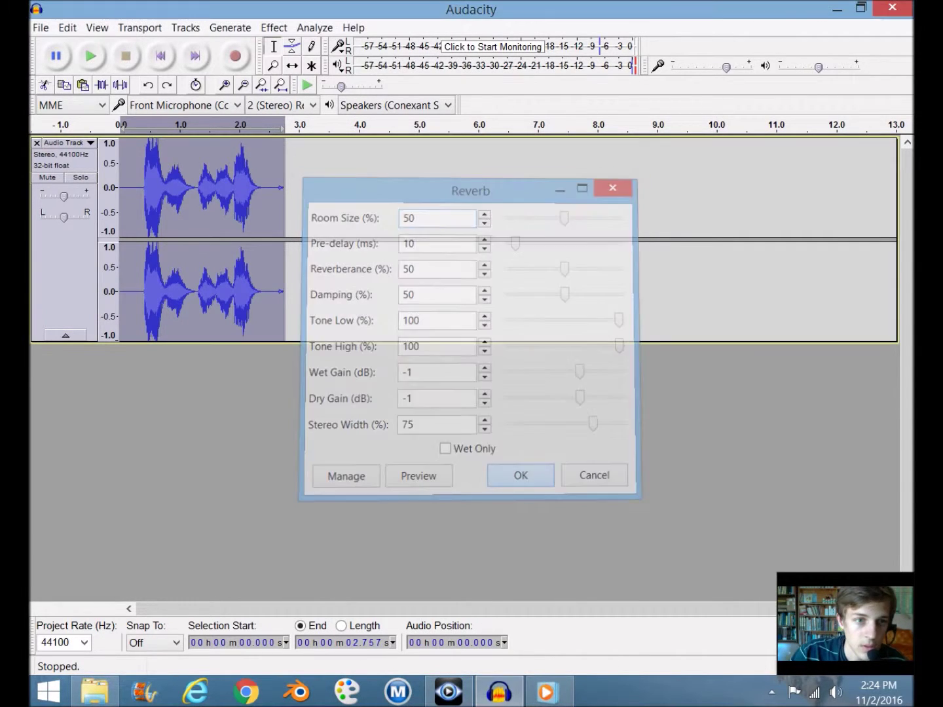
{"action": "left_click", "coordinate": [91, 56]}
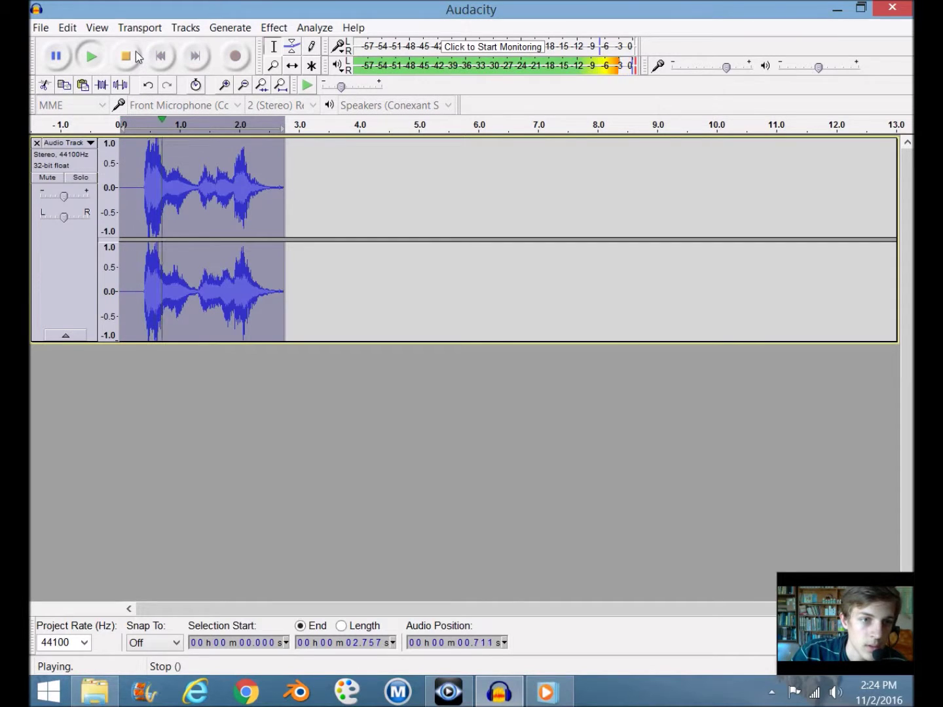